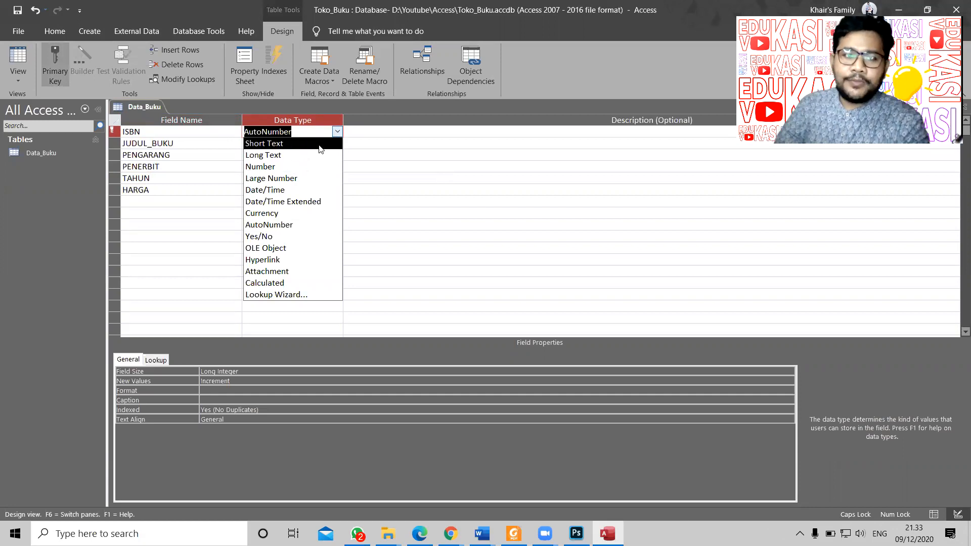
Step: Keep ISBN as a Short Text field and change HARGA's data type to Currency
click(319, 145)
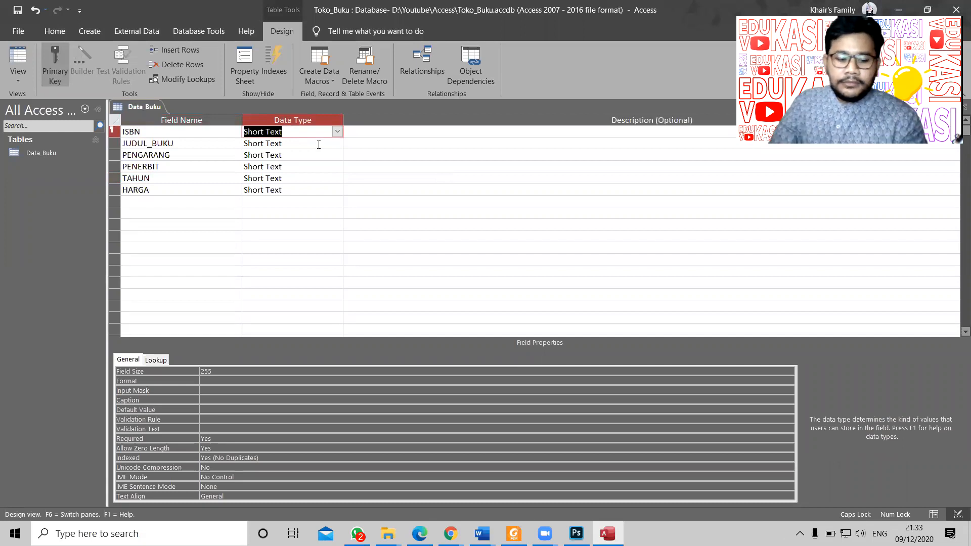
key(alt+Tab)
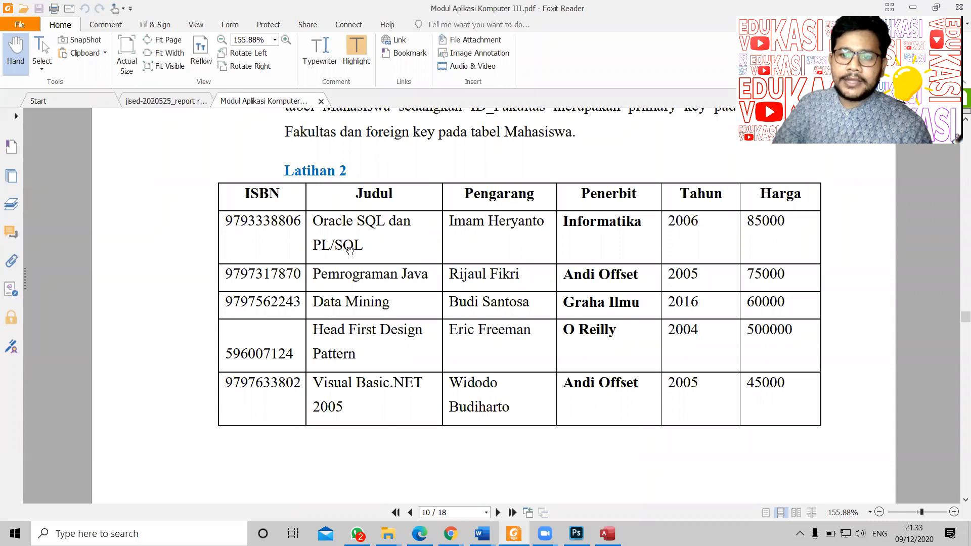
key(alt+Tab)
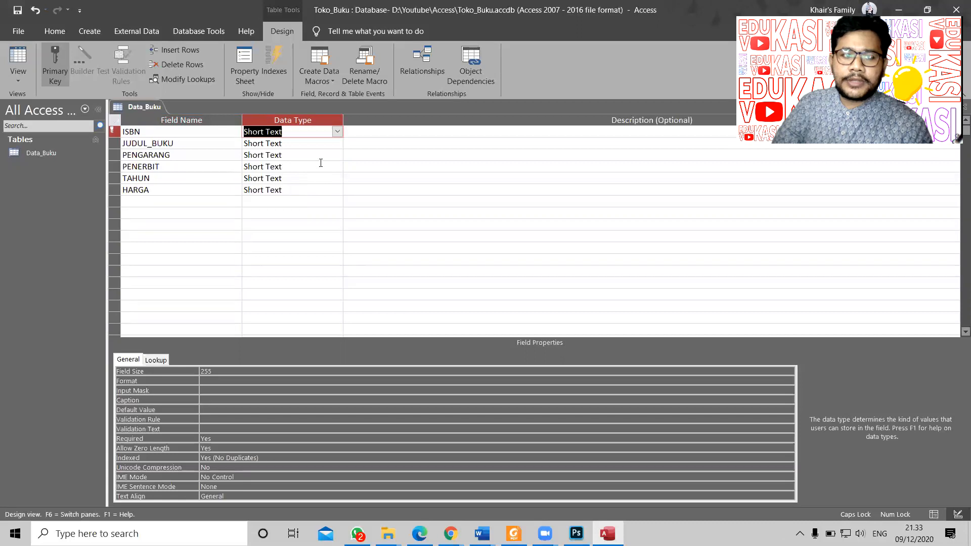
click(323, 189)
click(337, 190)
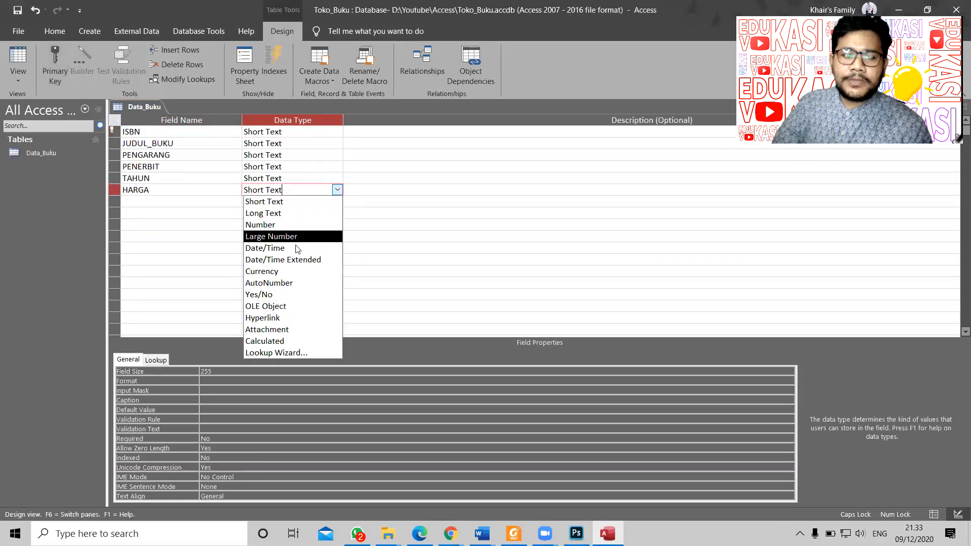
click(297, 271)
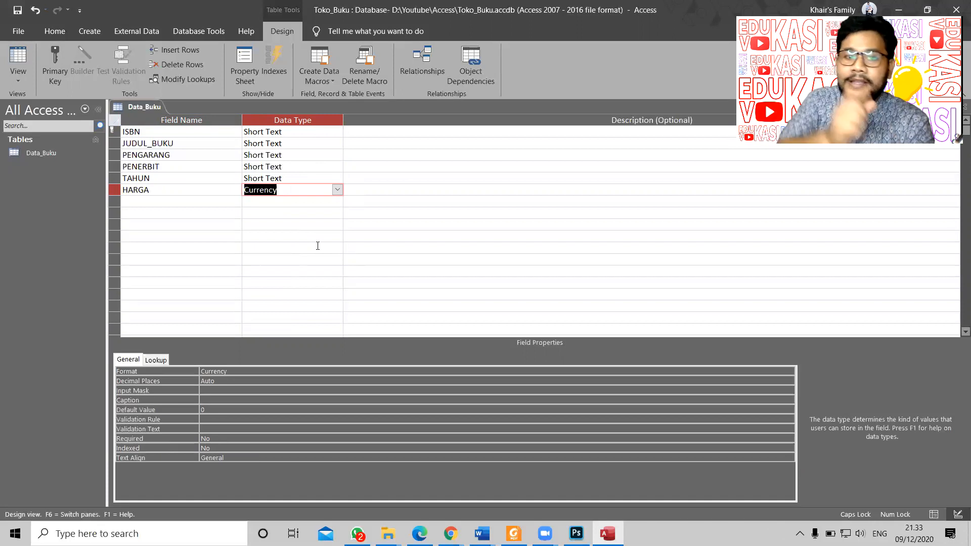
Step: Set ISBN's field size to 15 and shorten JUDUL_BUKU's field size
click(329, 134)
click(331, 143)
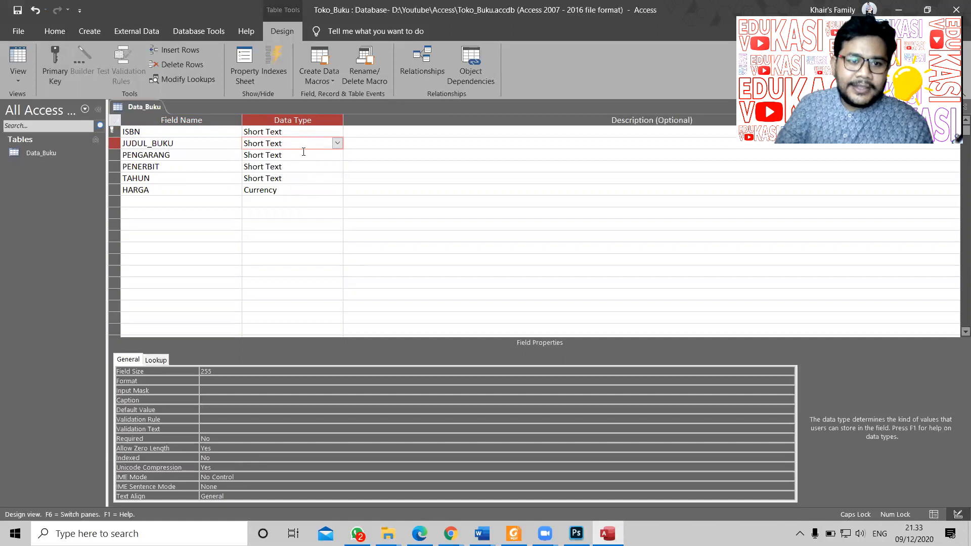
key(Up)
click(191, 372)
text(15)
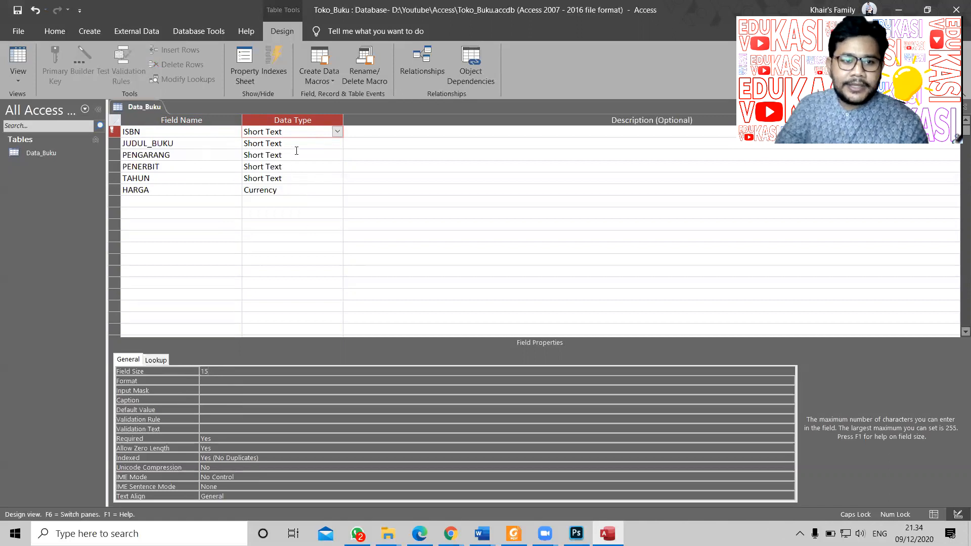
click(314, 145)
click(200, 371)
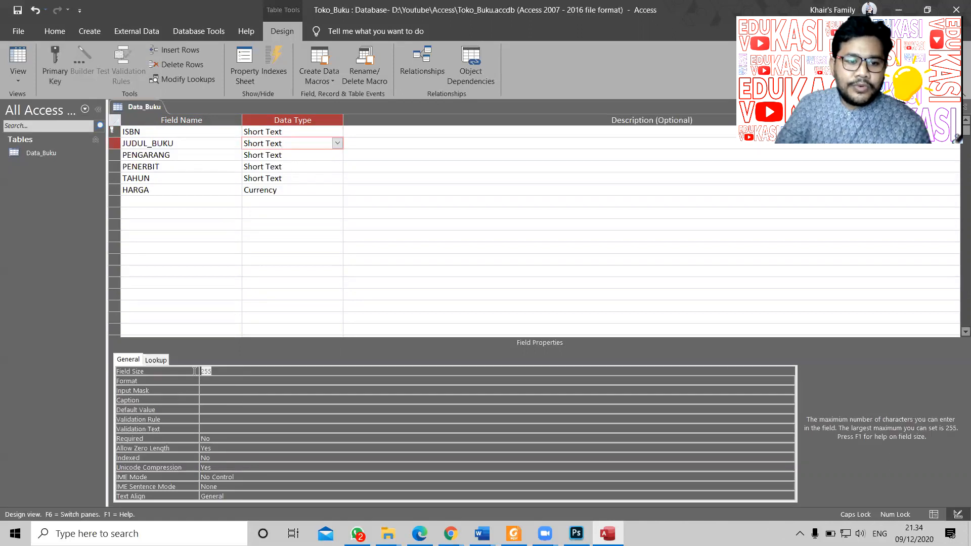
text(30)
Step: Shorten the PENGARANG, PENERBIT and TAHUN field sizes, then review HARGA's properties
click(308, 159)
click(192, 370)
text(15)
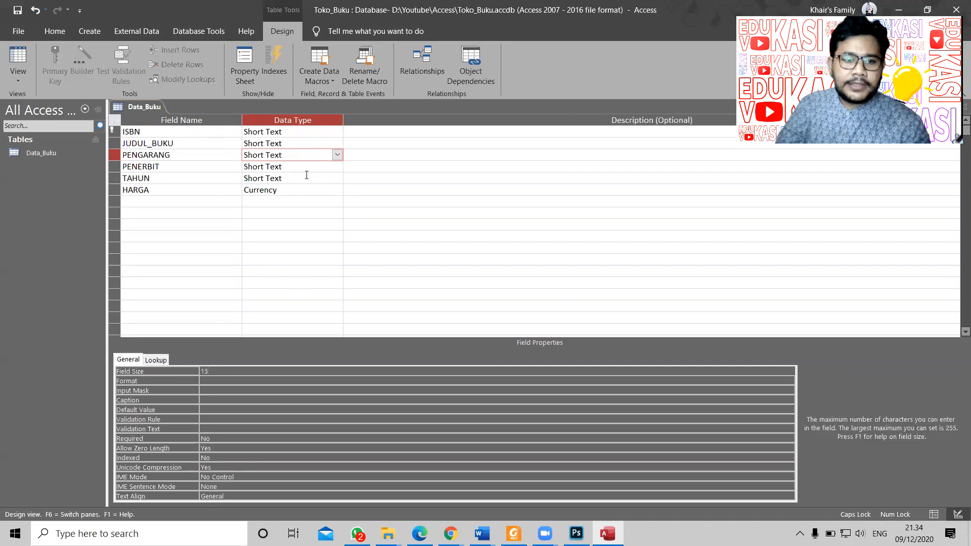
click(309, 166)
click(189, 372)
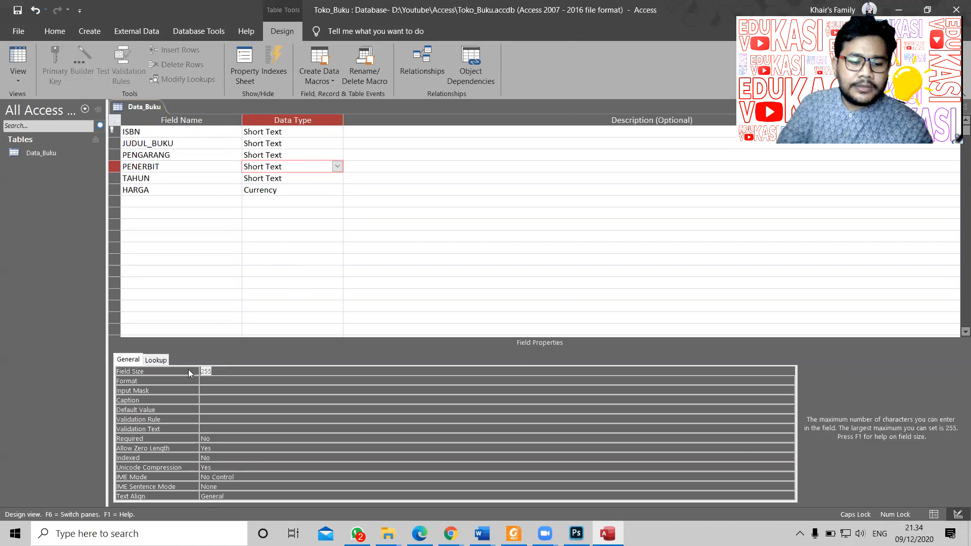
click(296, 180)
click(184, 371)
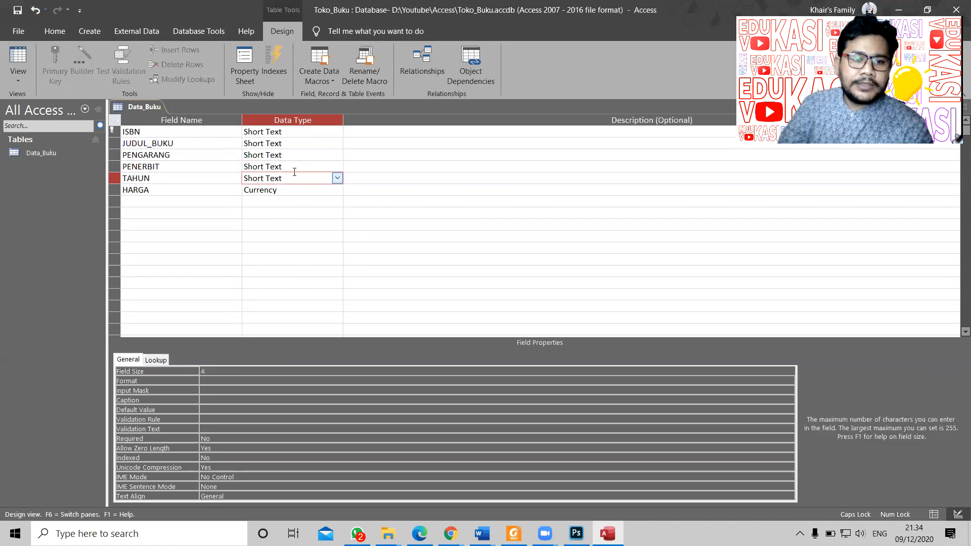
click(294, 191)
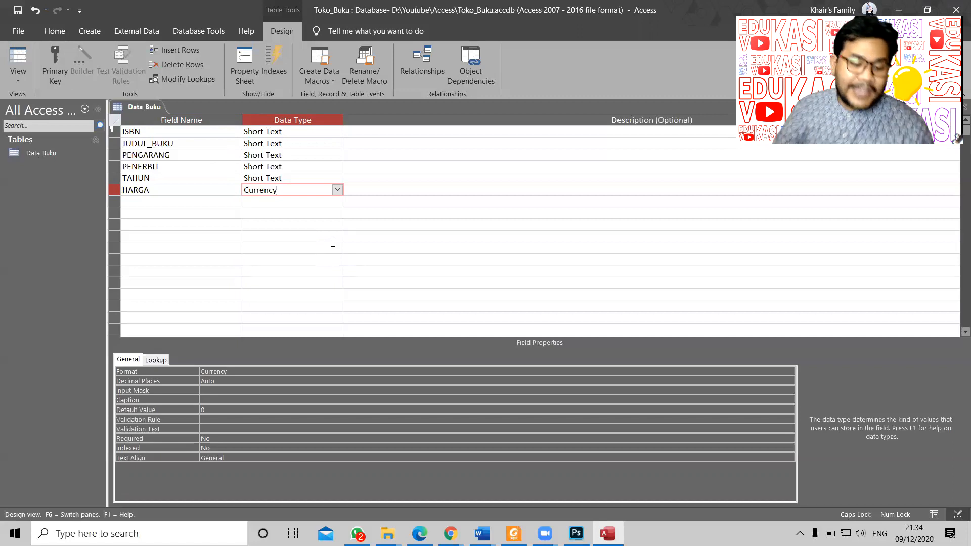
Step: Save the Data_Buku design with Ctrl+S and switch the table to Datasheet View
click(319, 131)
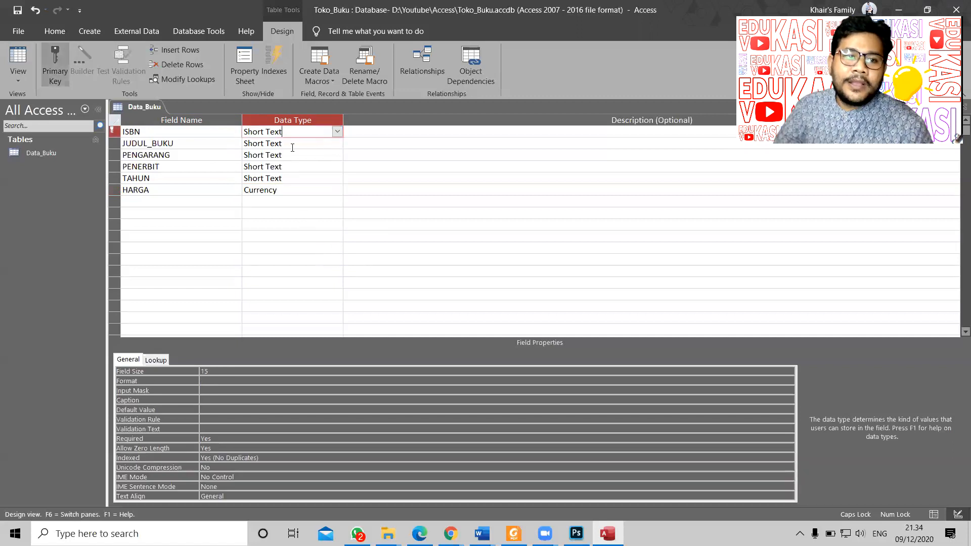
key(ctrl+s)
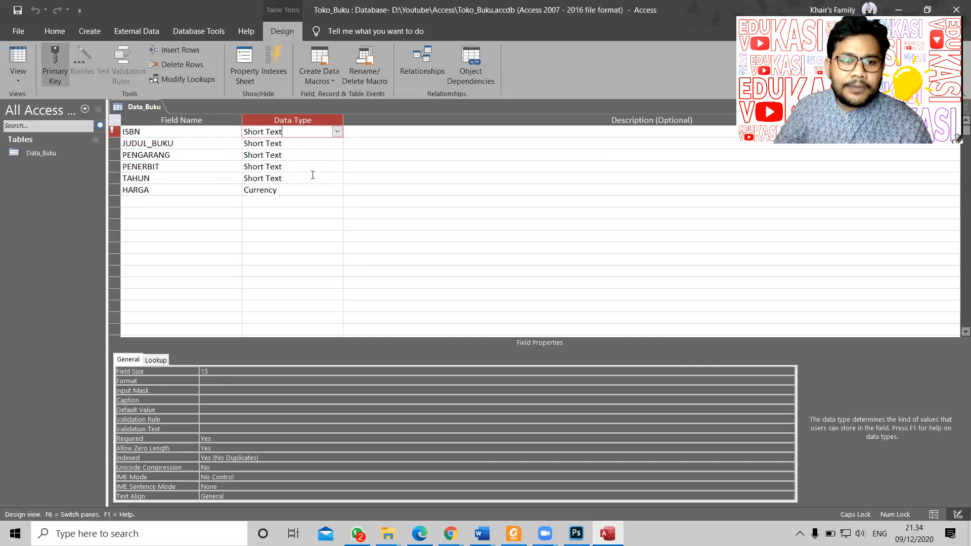
right_click(145, 110)
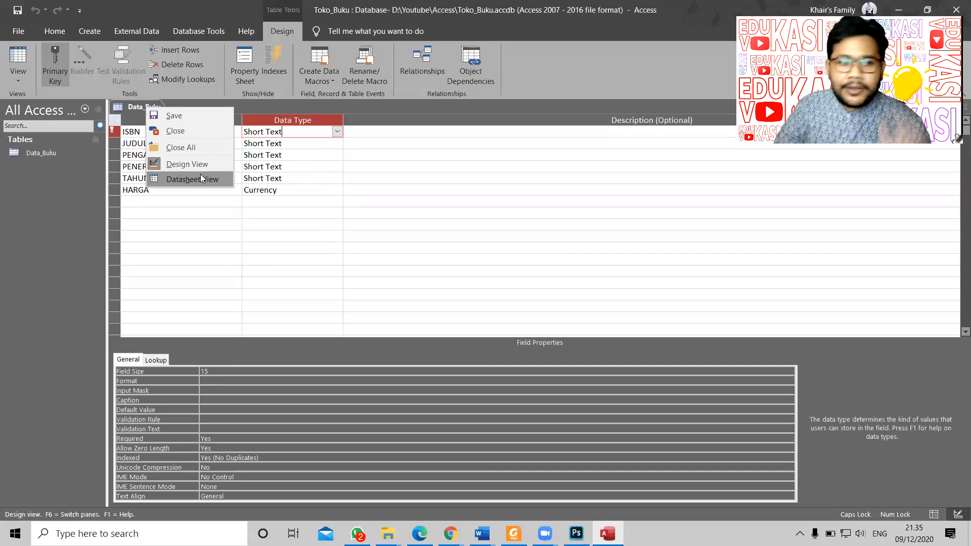
click(156, 104)
right_click(154, 105)
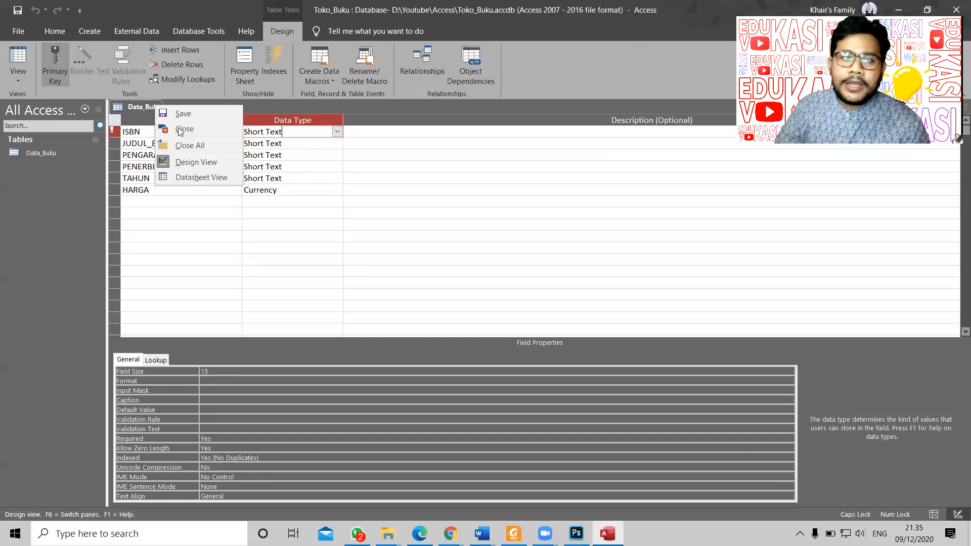
click(205, 175)
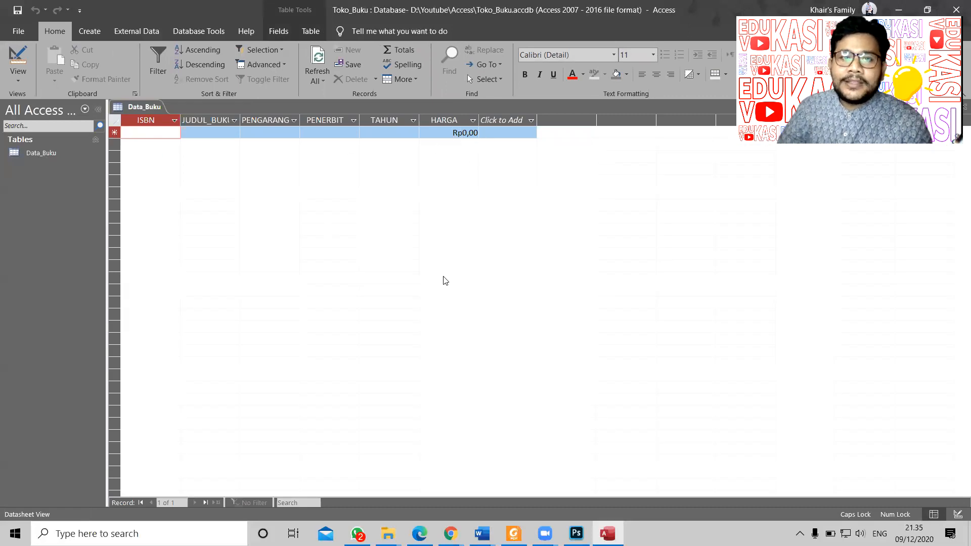
key(alt+Tab)
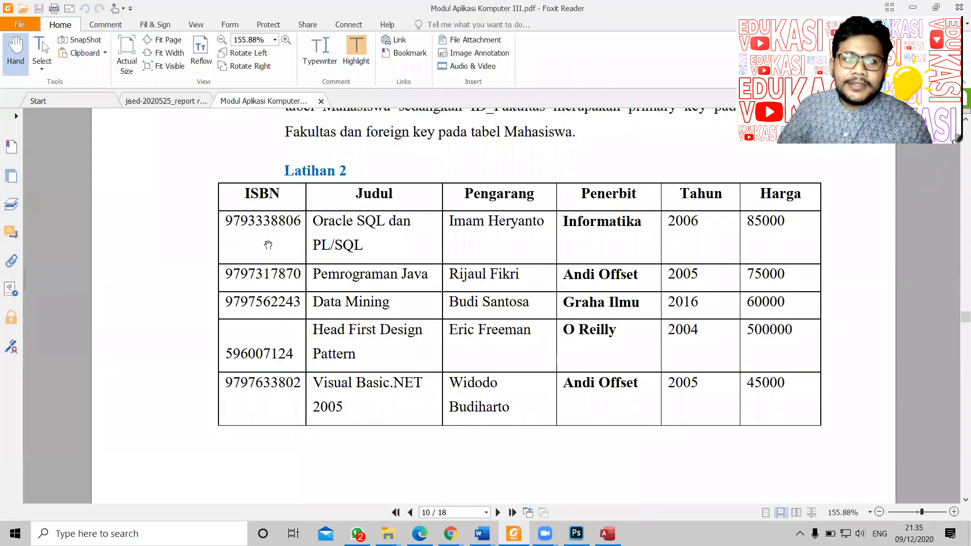
click(42, 50)
drag(226, 223, 301, 229)
key(ctrl+c)
key(alt+Tab)
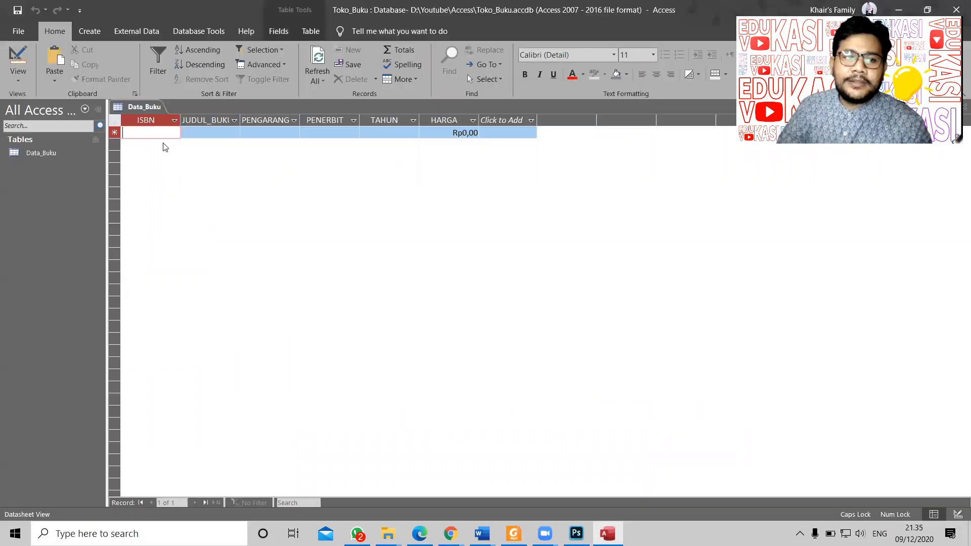
key(ctrl+v)
click(208, 135)
key(alt)
Step: Copy the title 'Oracle SQL dan PL/SQL' and the author name from the PDF into the row
key(alt+Tab)
drag(313, 221, 373, 253)
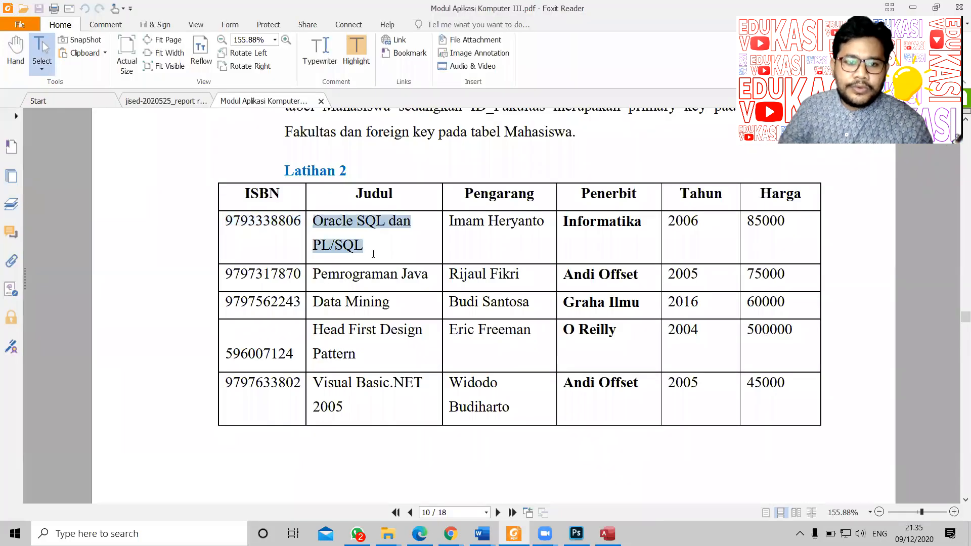
key(ctrl+c)
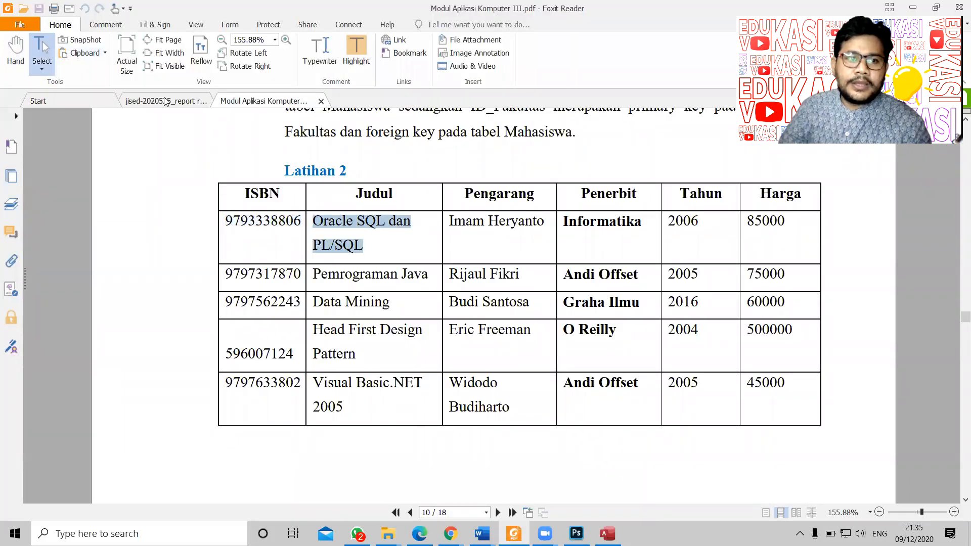
key(alt+Tab)
key(ctrl+v)
key(alt+Tab)
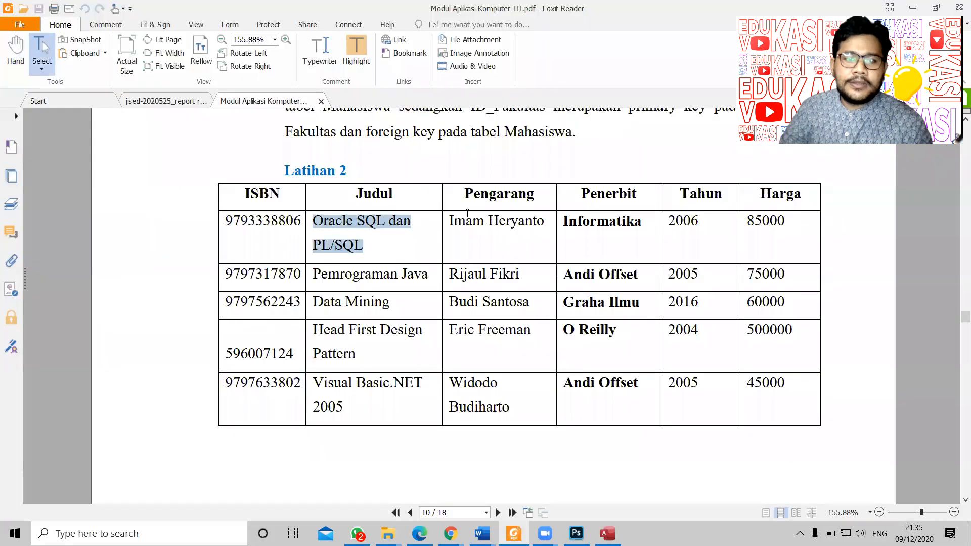
drag(450, 220, 544, 224)
key(ctrl+c)
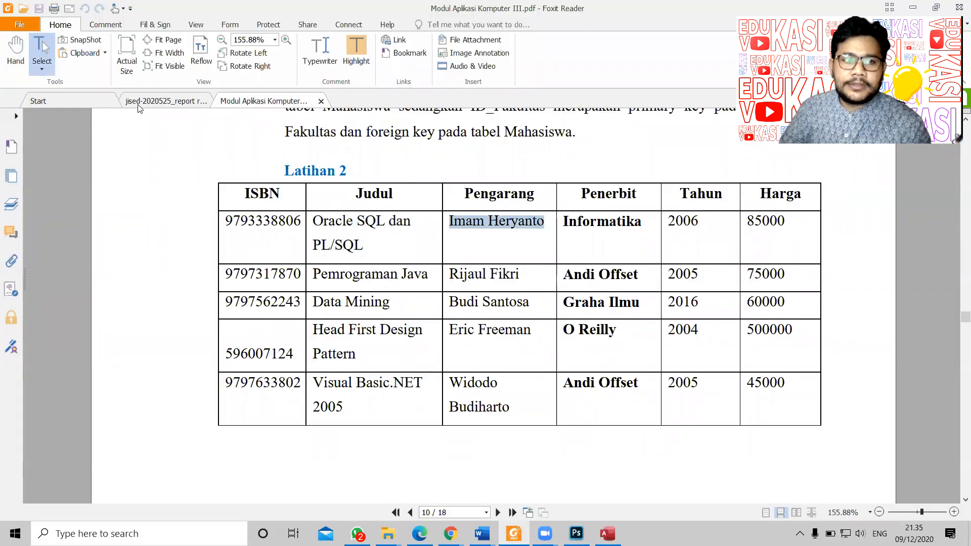
key(alt+Tab)
click(249, 131)
key(ctrl+v)
Step: Recopy the author name and replace the wrong value in PENGARANG
key(alt+Tab)
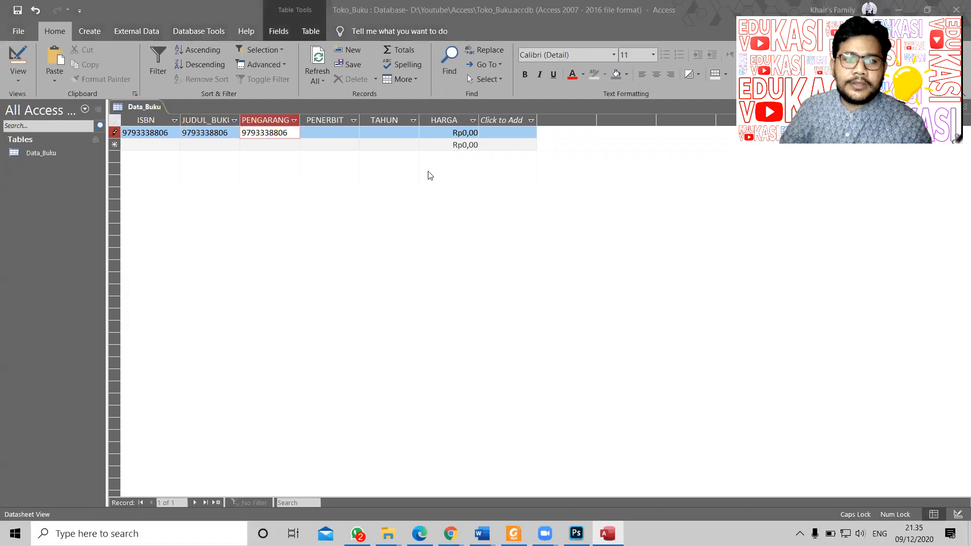
right_click(503, 224)
click(516, 230)
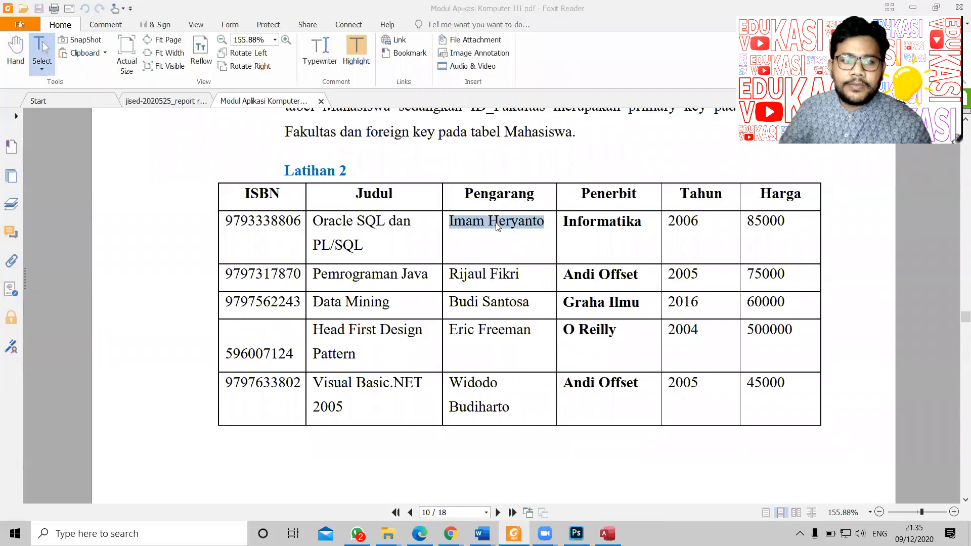
key(alt+Tab)
drag(234, 133, 175, 134)
drag(286, 134, 217, 134)
key(ctrl+v)
Step: Recopy the title 'Oracle SQL dan PL/SQL' and replace the JUDUL_BUKU cell contents
key(alt+Tab)
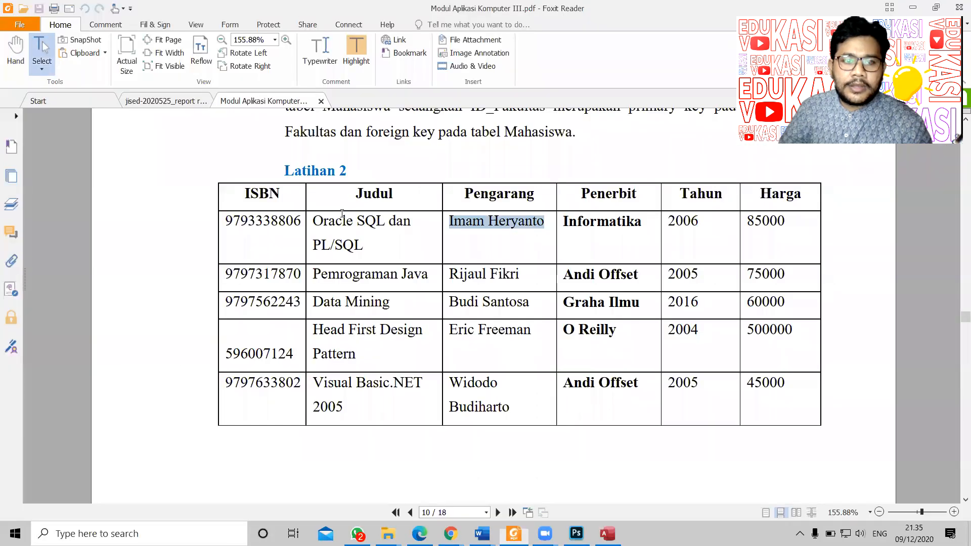
drag(314, 221, 363, 246)
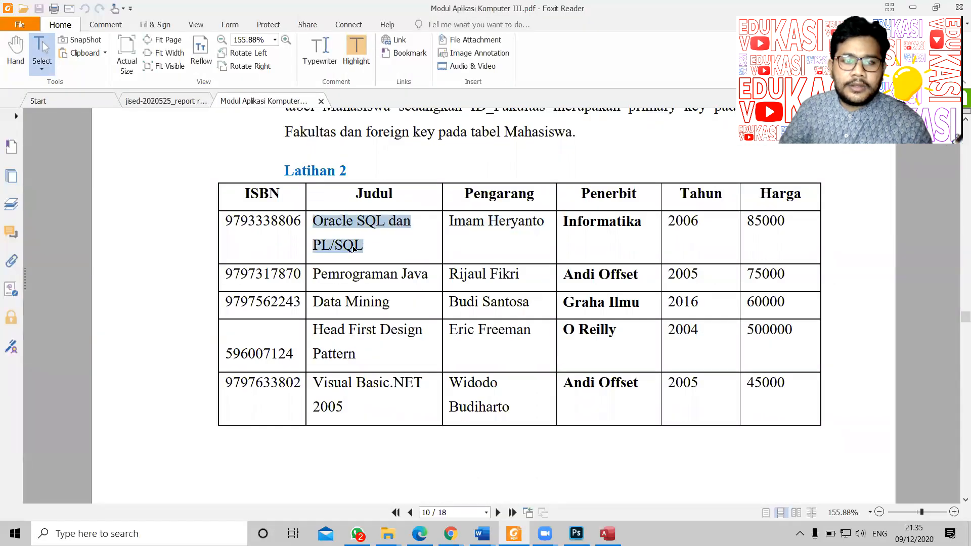
right_click(354, 247)
click(378, 254)
key(alt+Tab)
drag(233, 133, 182, 134)
key(ctrl+v)
key(Tab)
key(Tab)
Step: Paste the publisher Informatika from the PDF into the PENERBIT cell
key(alt+Tab)
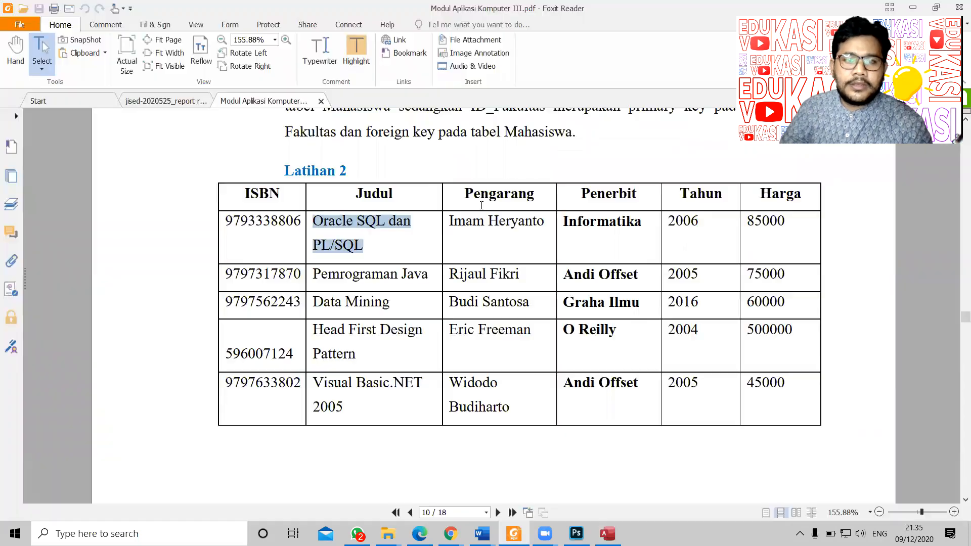
drag(643, 221, 563, 226)
key(alt+Tab)
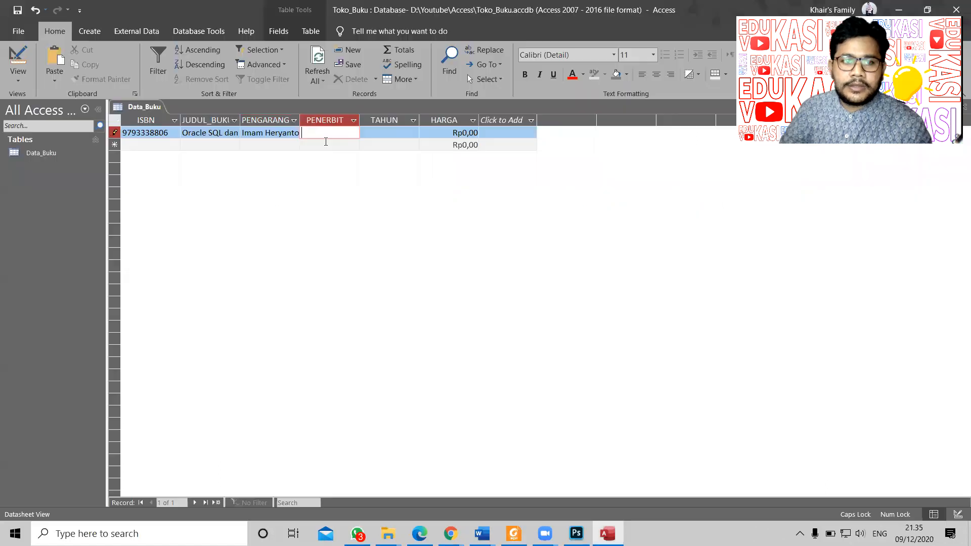
key(ctrl+v)
key(alt+Tab)
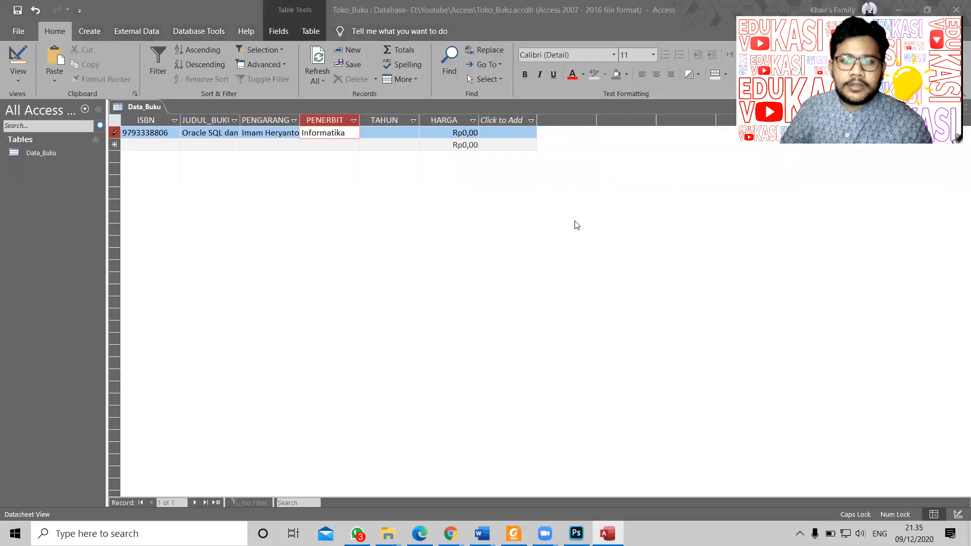
scroll(652, 282, down, 12)
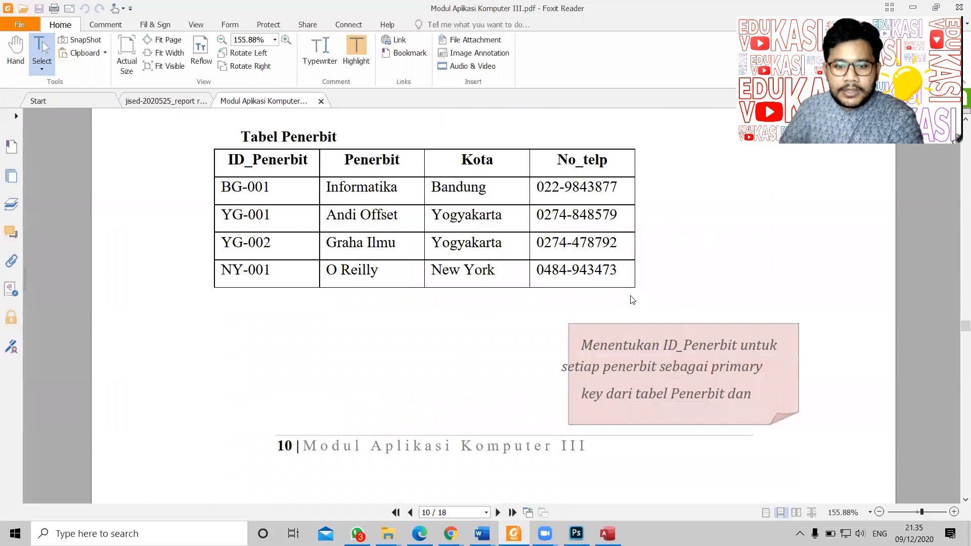
scroll(614, 278, up, 2)
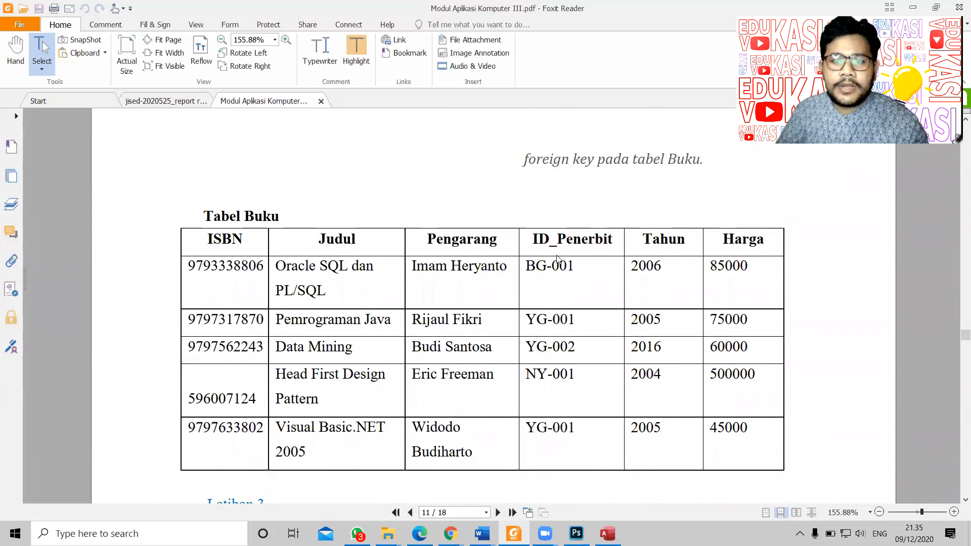
key(alt+Tab)
Step: Copy the year 2006 from the PDF into the TAHUN cell
click(381, 139)
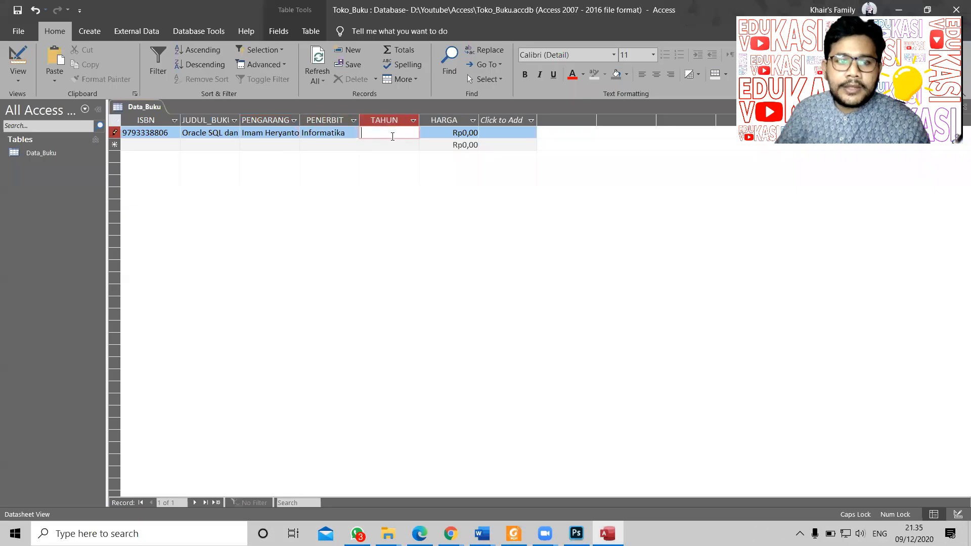
key(alt+Tab)
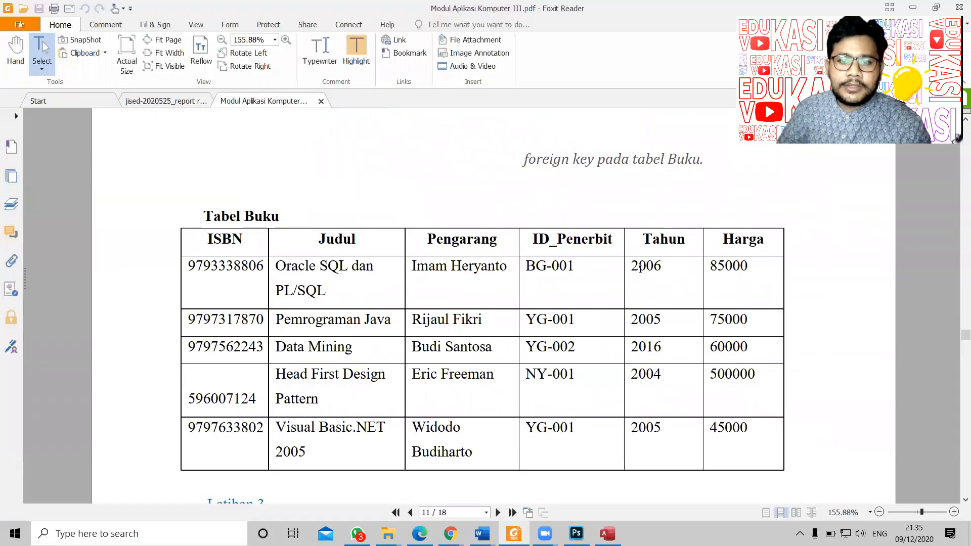
drag(631, 265, 665, 267)
key(ctrl+c)
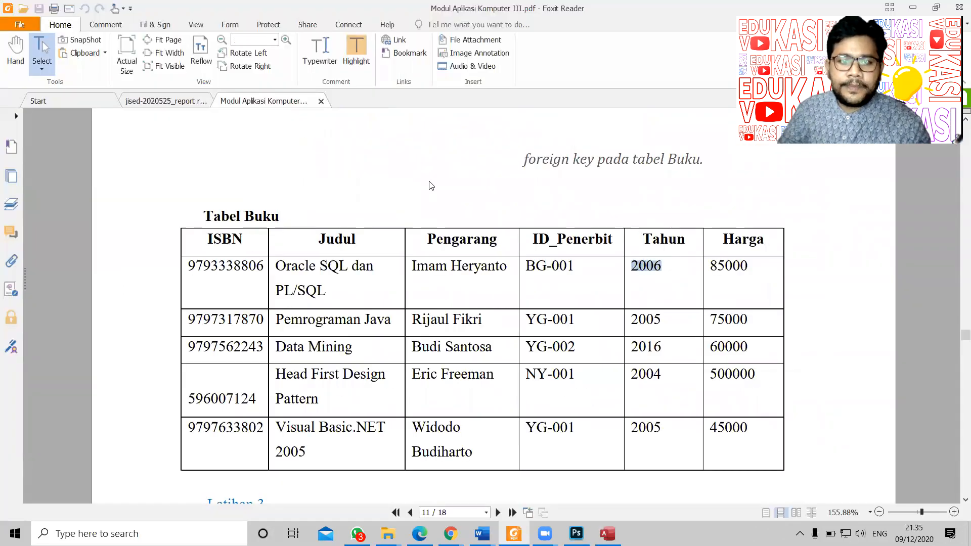
key(alt+Tab)
key(ctrl+v)
Step: Enter price 85000 in HARGA, commit the record, and widen the PENERBIT column
key(alt+Tab)
key(alt+Tab)
double_click(464, 133)
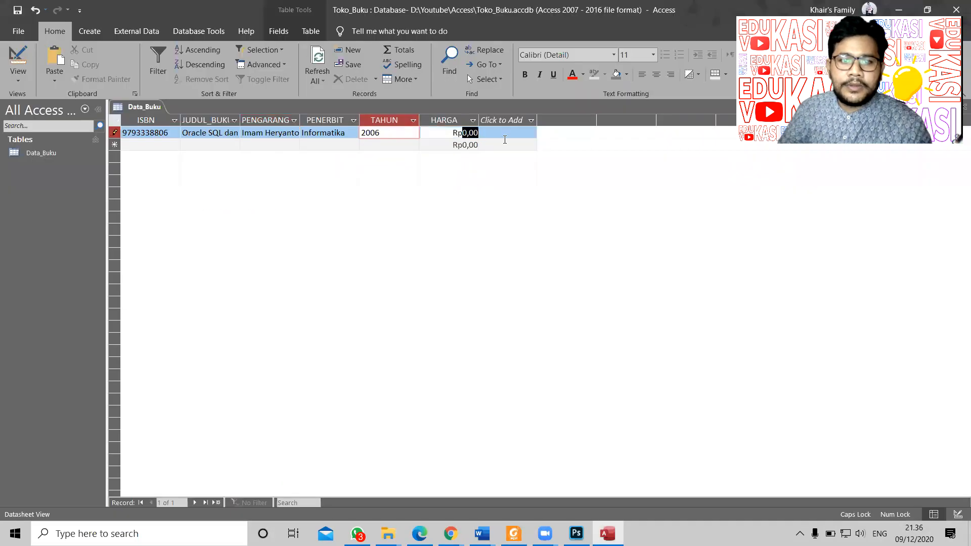
text(85000)
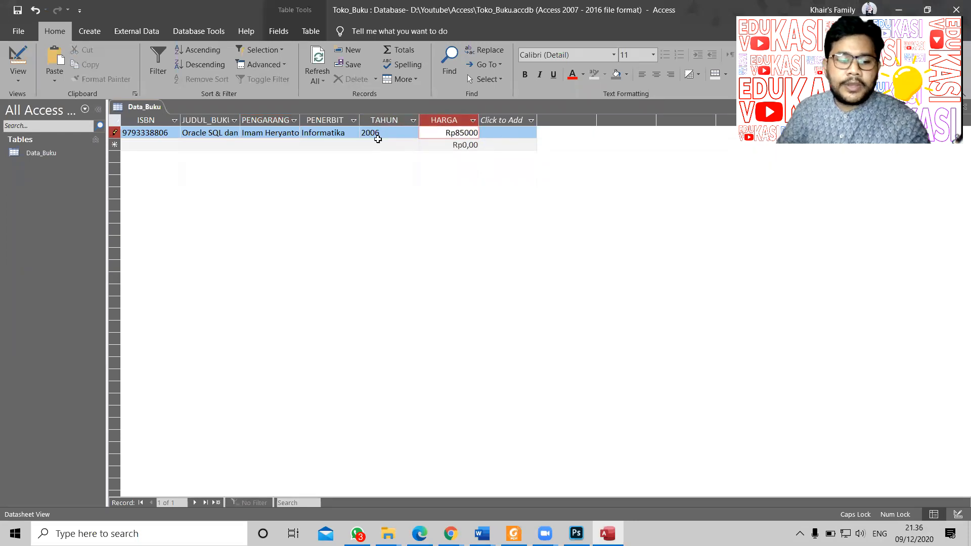
key(Return)
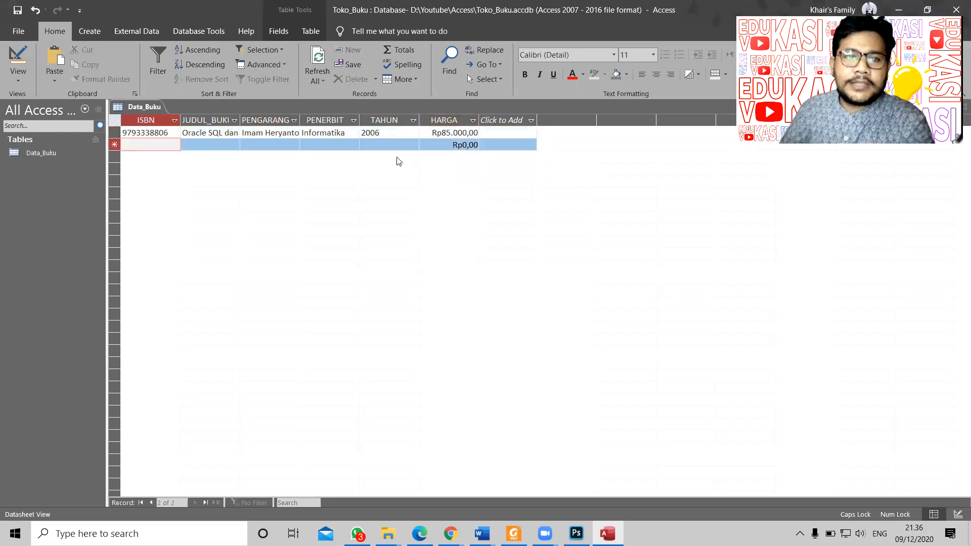
drag(360, 120, 406, 120)
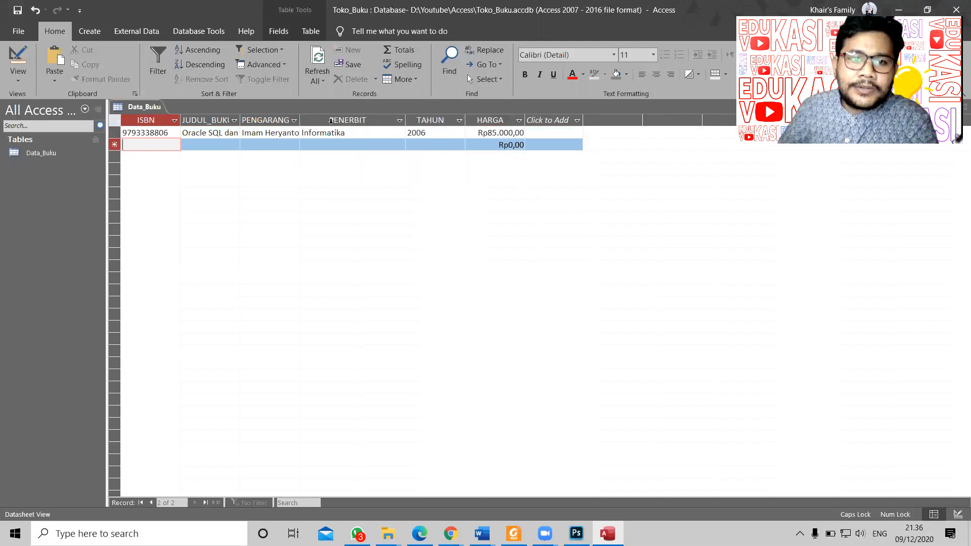
click(359, 135)
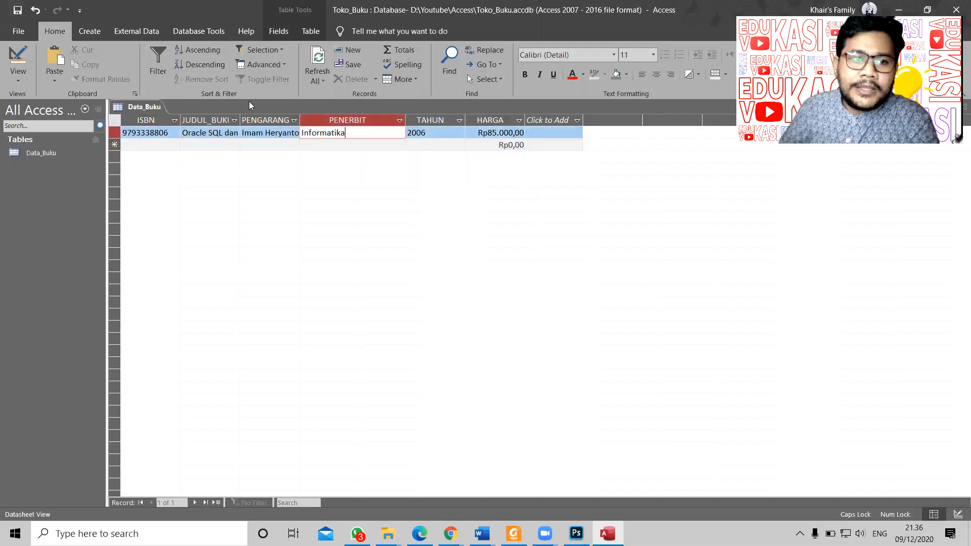
Step: In Design View, rename the PENERBIT field to ID_PENERBIT
right_click(145, 109)
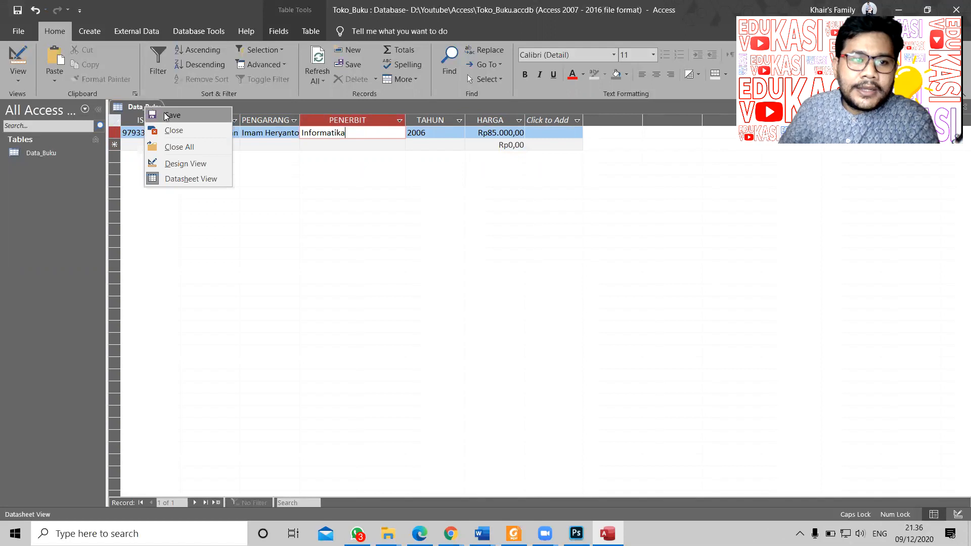
click(192, 163)
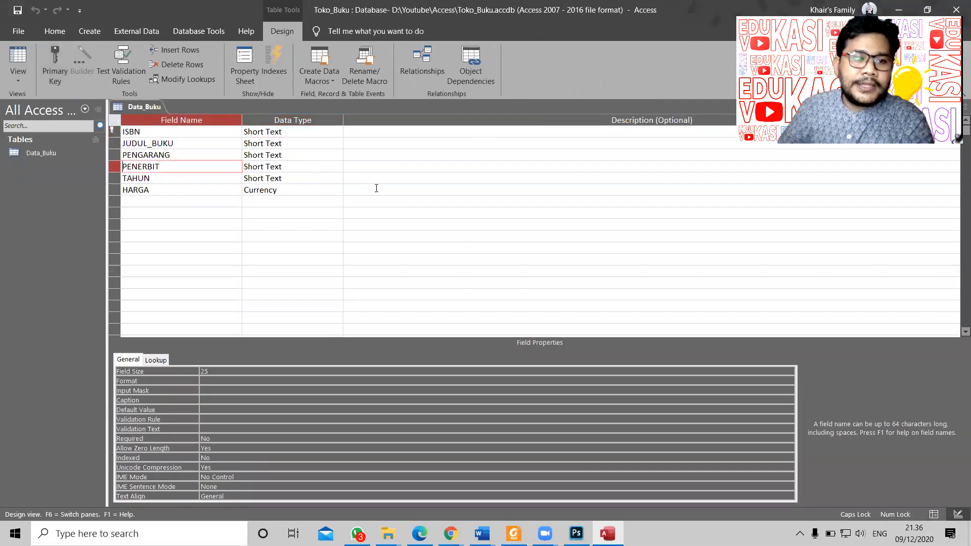
text(d)
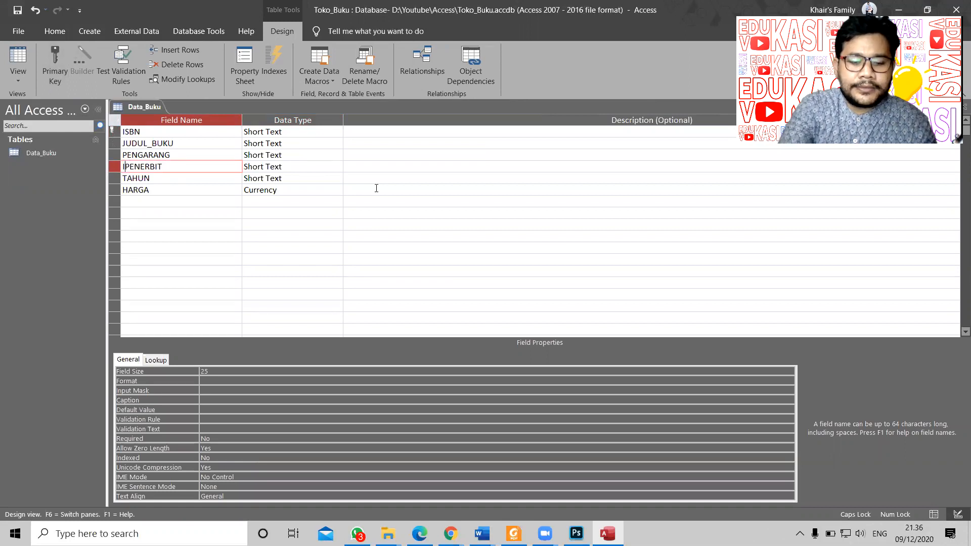
key(BackSpace)
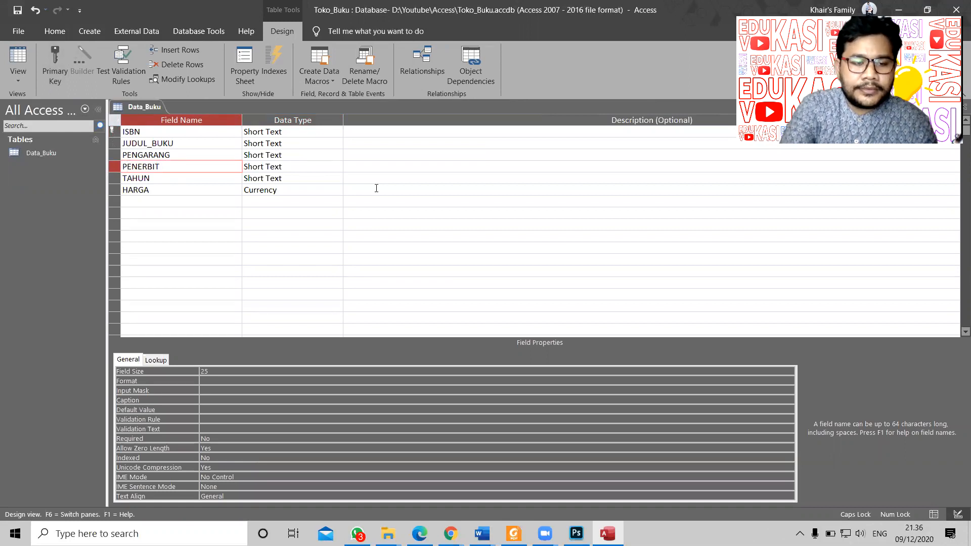
text(ID-)
key(BackSpace)
text(_)
key(Tab)
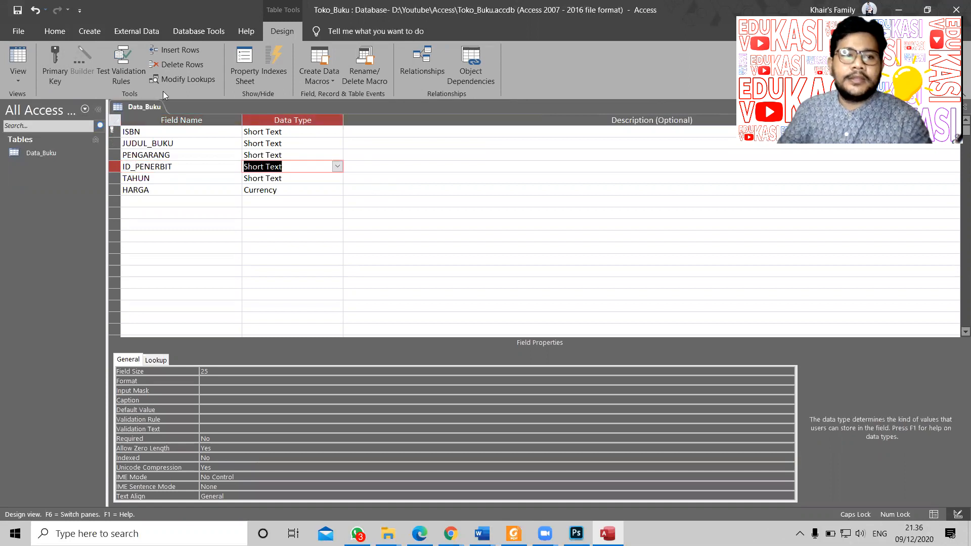
Step: Save the table design and return to Datasheet View at the ID_PENERBIT cell
right_click(135, 103)
click(148, 110)
right_click(145, 108)
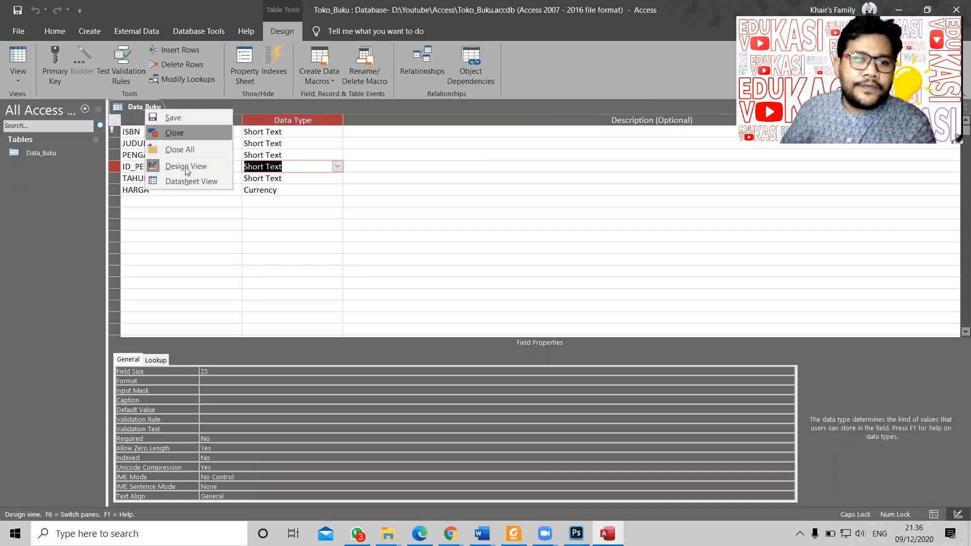
click(191, 181)
click(363, 134)
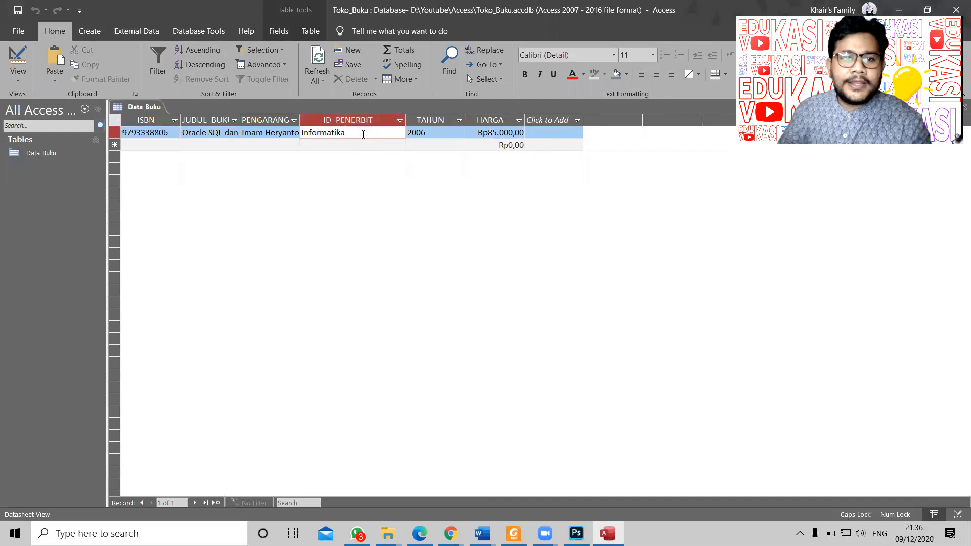
Step: Look up the publisher code in the PDF and replace Informatika with BG_001
key(alt+Tab)
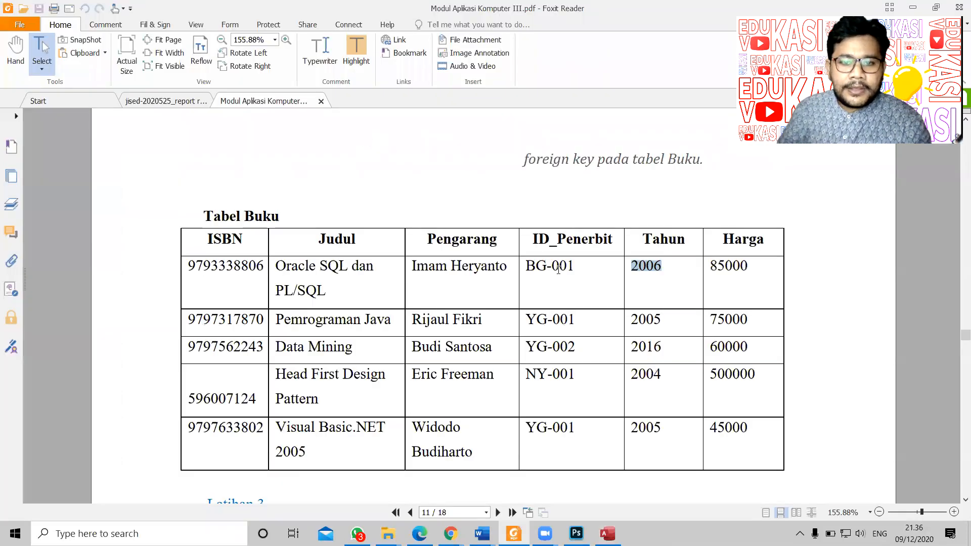
scroll(532, 339, up, 2)
scroll(532, 338, up, 7)
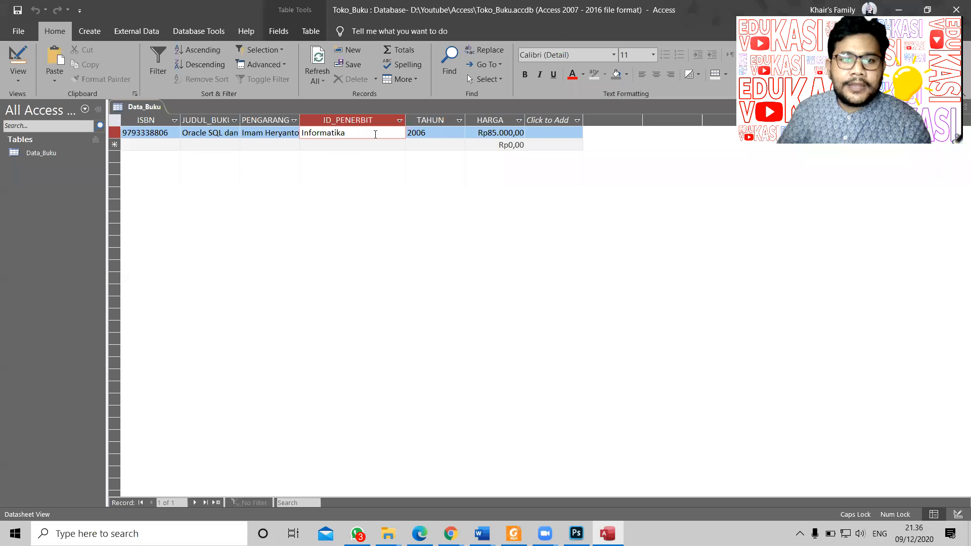
key(alt+Tab)
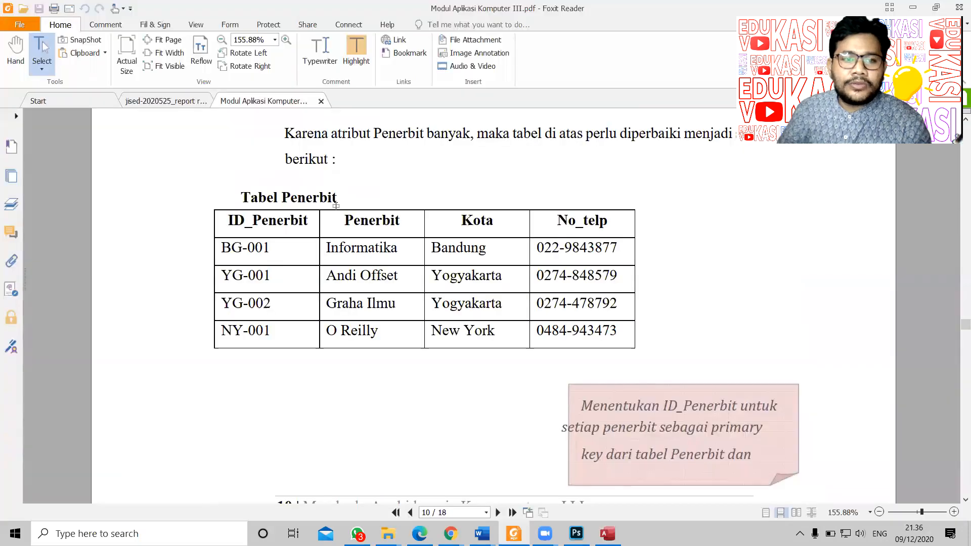
key(alt+Tab)
double_click(349, 132)
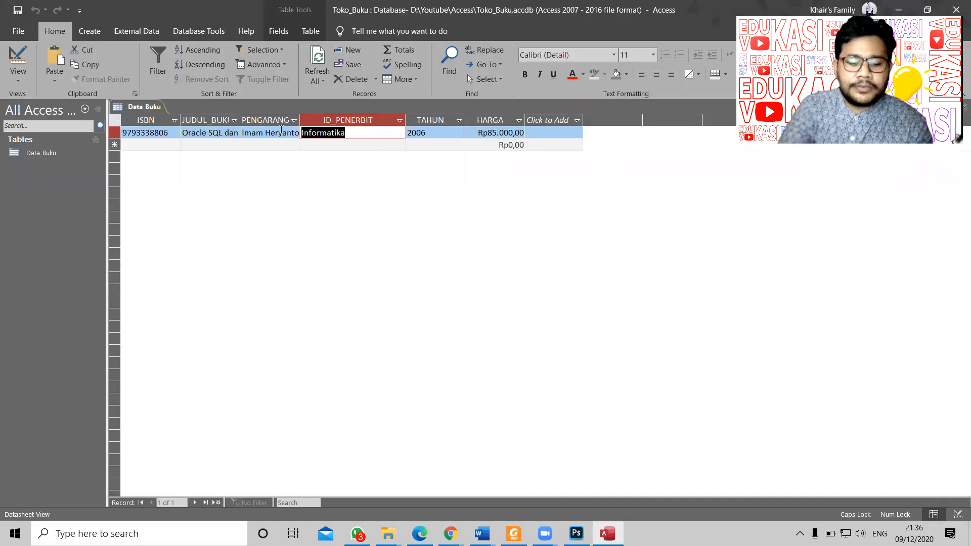
text(BG_00)
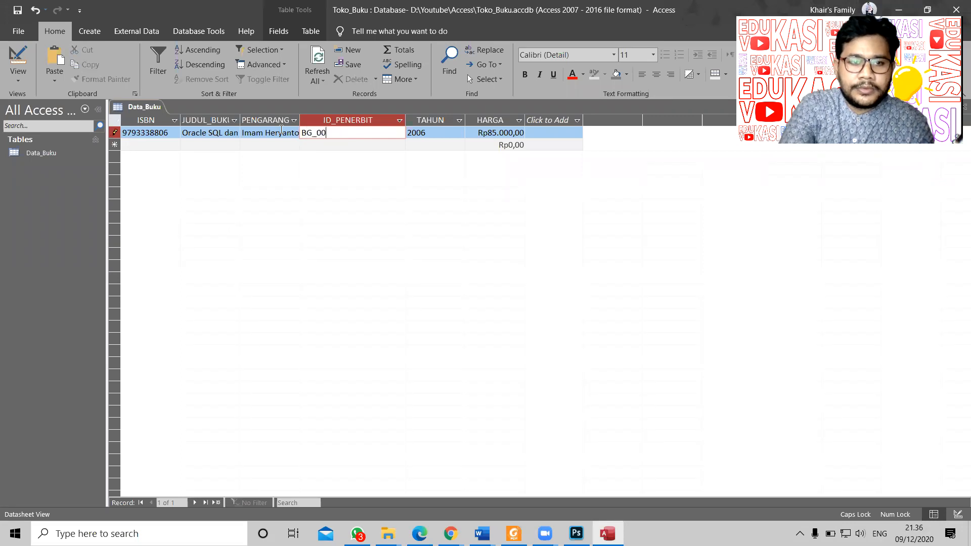
text(1)
Step: Correct the publisher code to BG-001 and save the first record
key(alt+Tab)
key(alt+Tab)
key(BackSpace)
key(BackSpace)
key(BackSpace)
key(BackSpace)
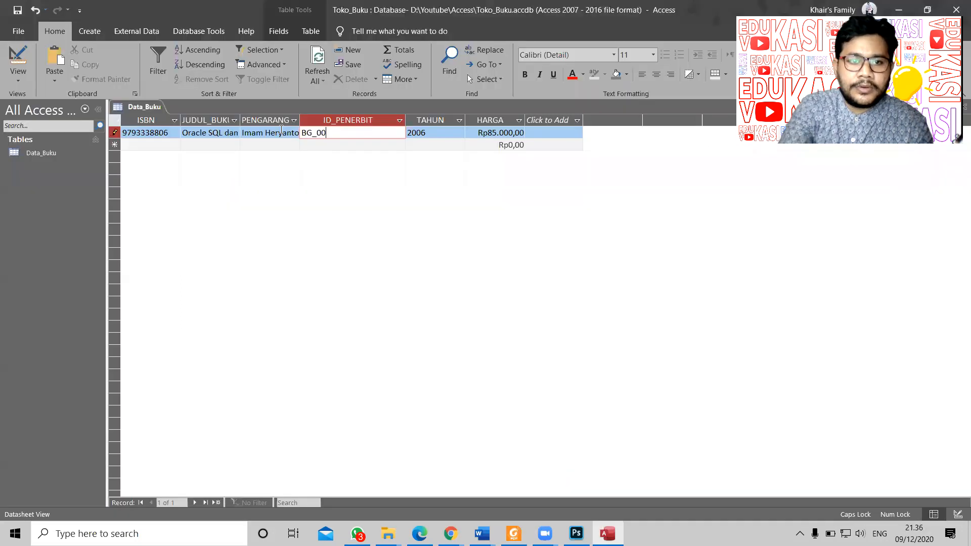
text(-001)
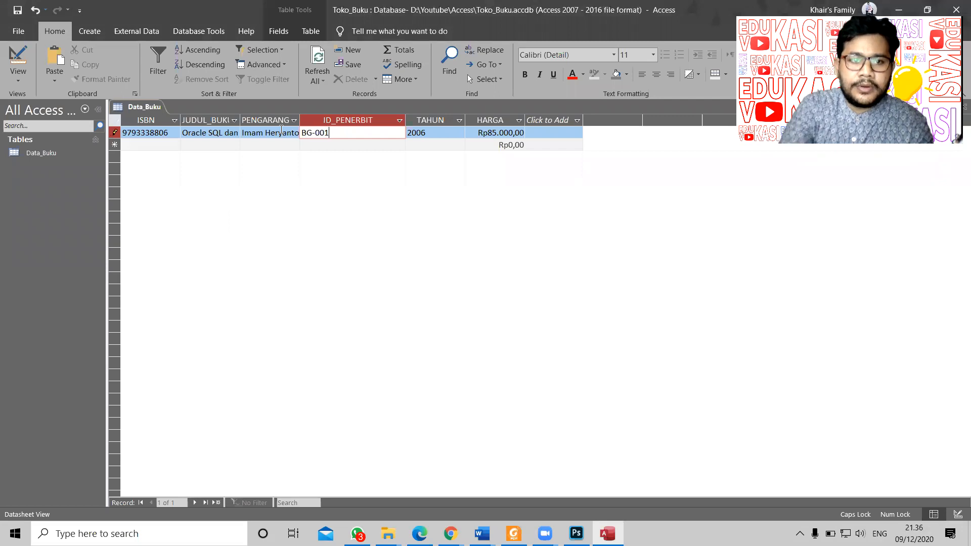
key(Tab)
click(160, 145)
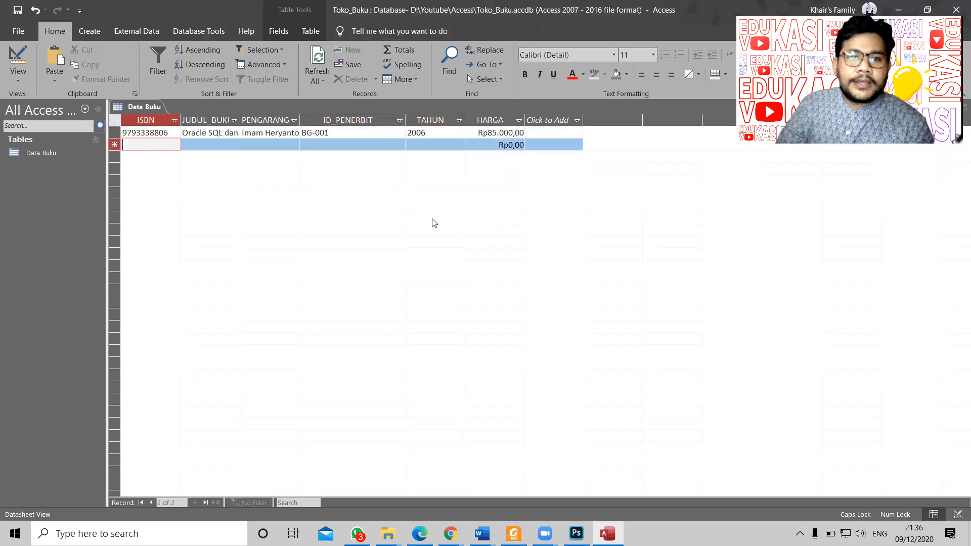
key(alt+Tab)
scroll(329, 334, down, 10)
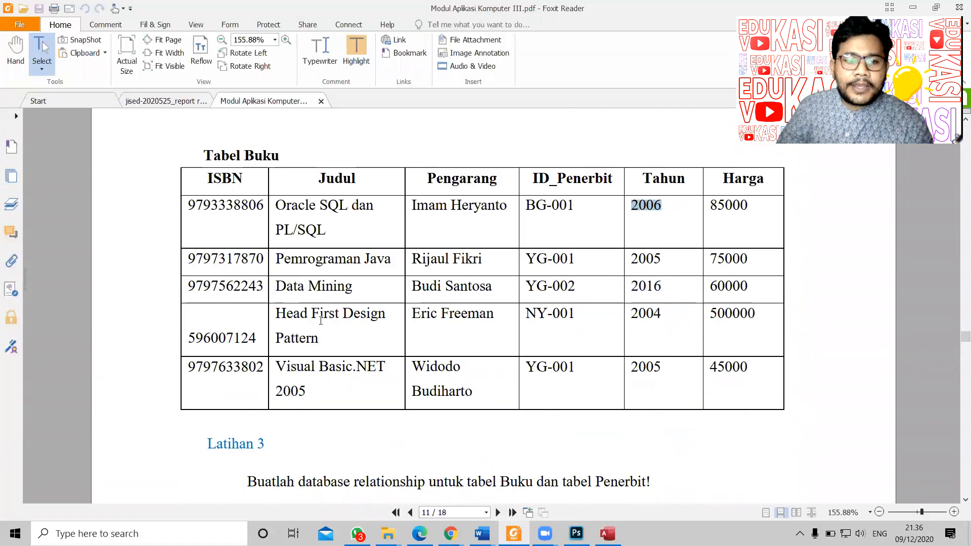
double_click(263, 258)
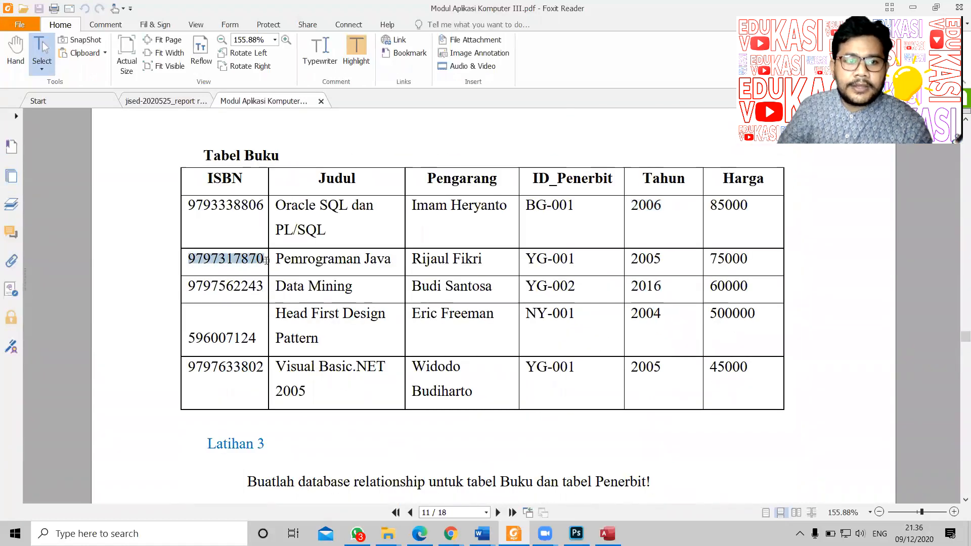
key(alt+Tab)
key(ctrl+v)
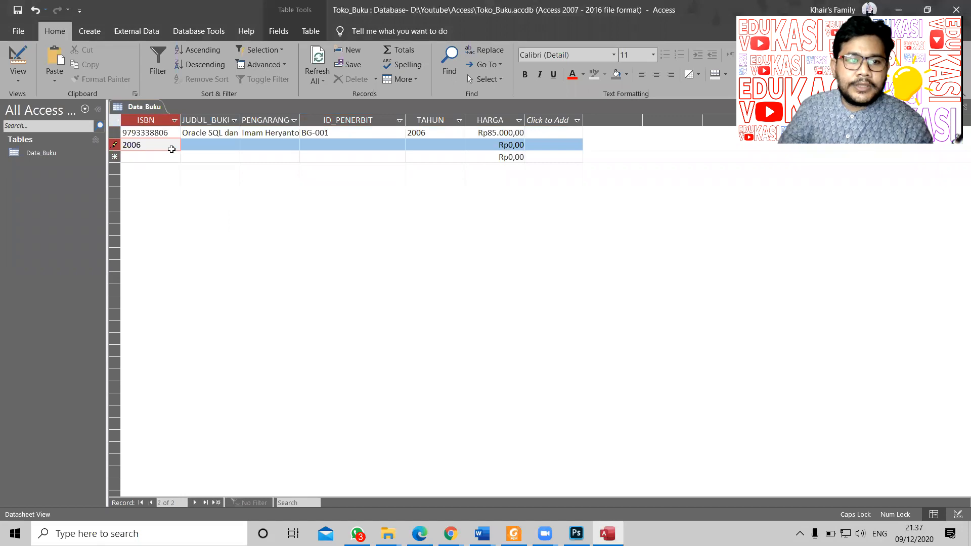
key(alt+Tab)
right_click(223, 258)
click(240, 259)
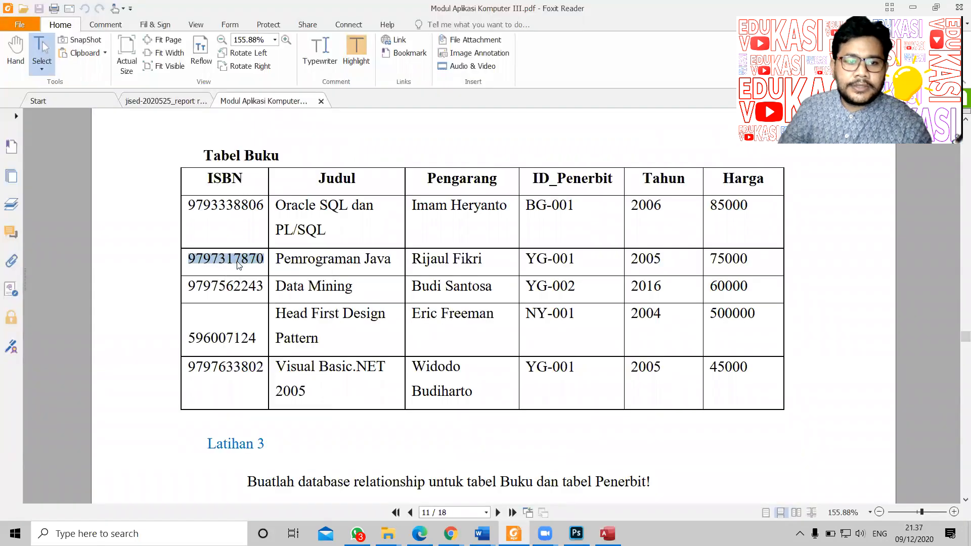
key(alt+Tab)
double_click(136, 143)
key(ctrl+v)
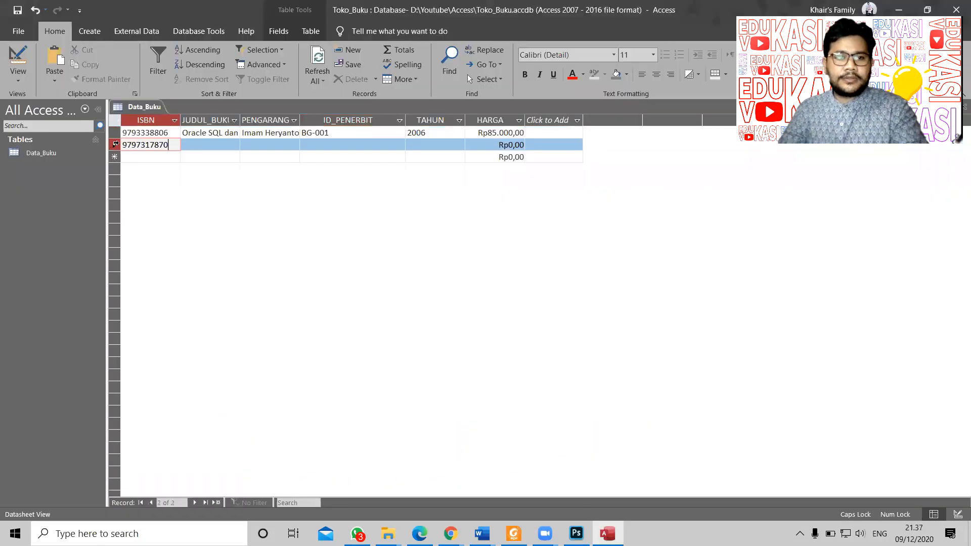
Step: Paste the title 'Pemrograman Java' into the second record's JUDUL_BUKU
key(alt+Tab)
drag(276, 259, 409, 266)
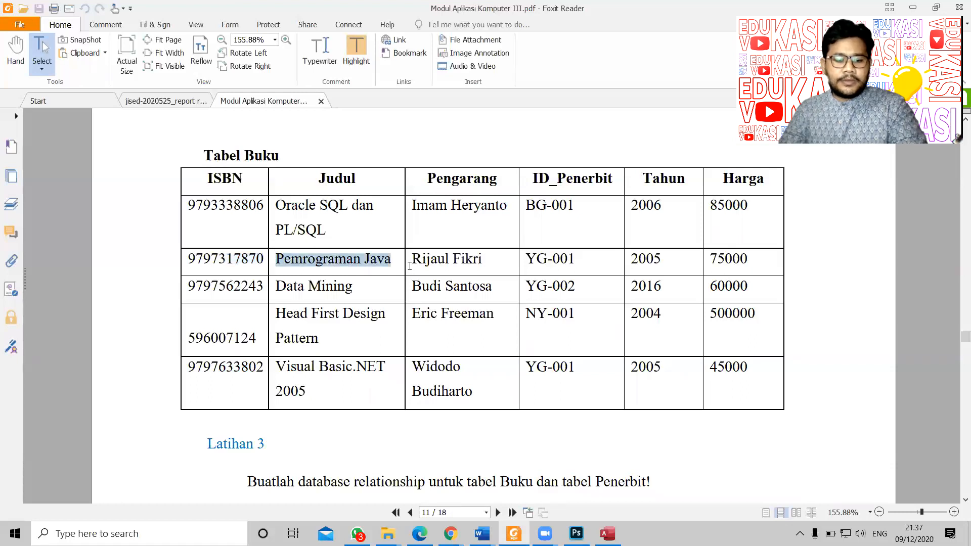
key(alt+Tab)
click(195, 145)
key(ctrl+v)
Step: Fill the second record's PENGARANG with the book's author from the PDF, after clearing a text-too-long warning
key(alt+Tab)
drag(412, 259, 507, 260)
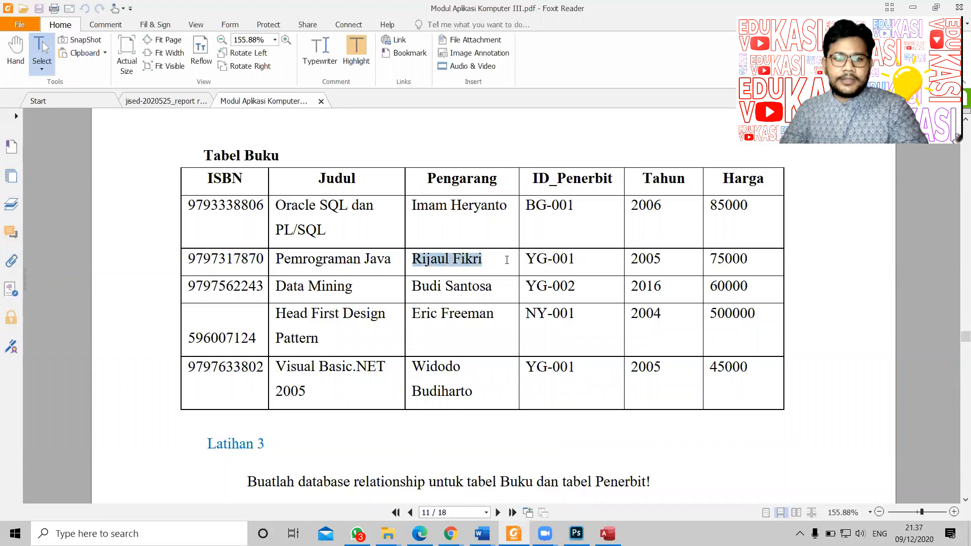
key(alt+Tab)
click(263, 145)
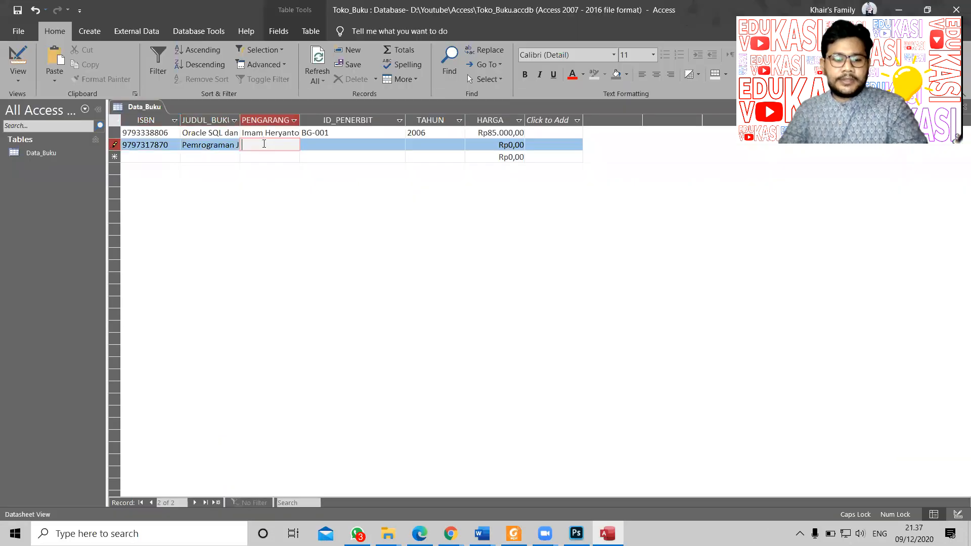
key(ctrl+v)
click(495, 302)
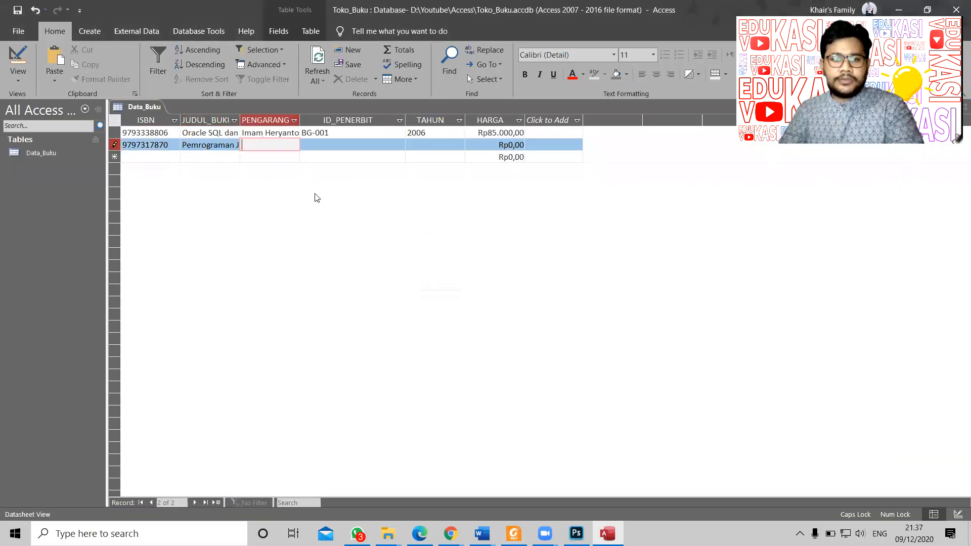
key(alt+Tab)
right_click(451, 258)
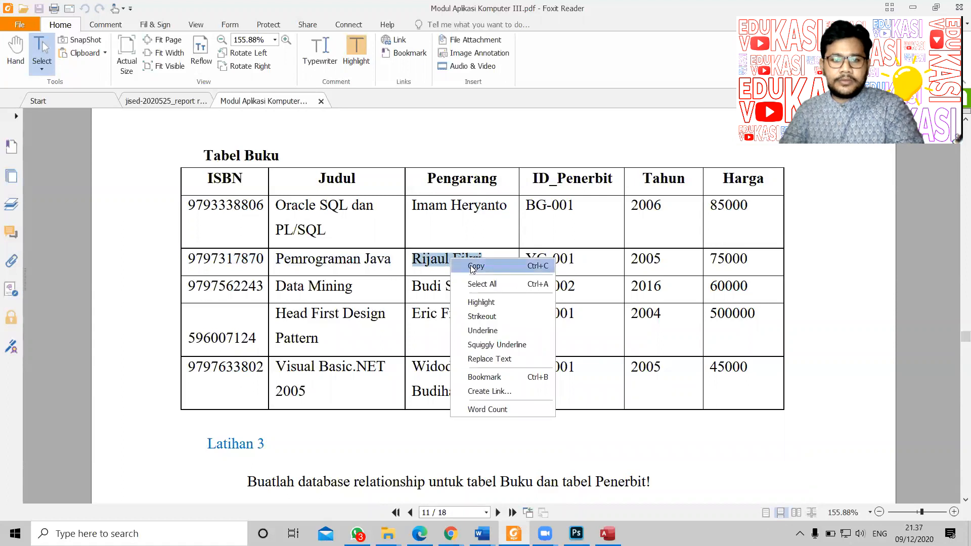
click(470, 265)
key(alt+Tab)
key(ctrl+v)
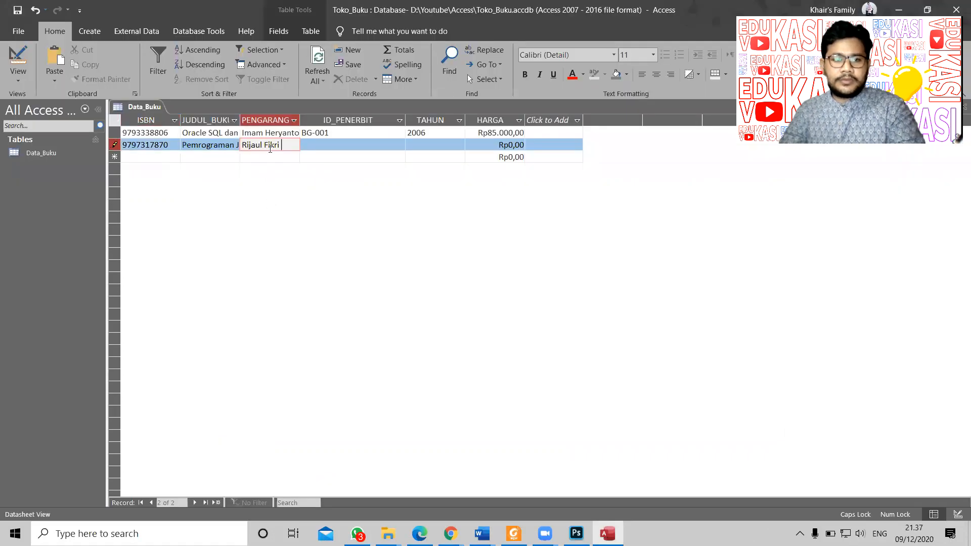
key(Tab)
Step: Paste publisher ID YG-001 into the second record's ID_PENERBIT
key(alt+Tab)
drag(523, 260, 575, 259)
key(ctrl+c)
key(alt+Tab)
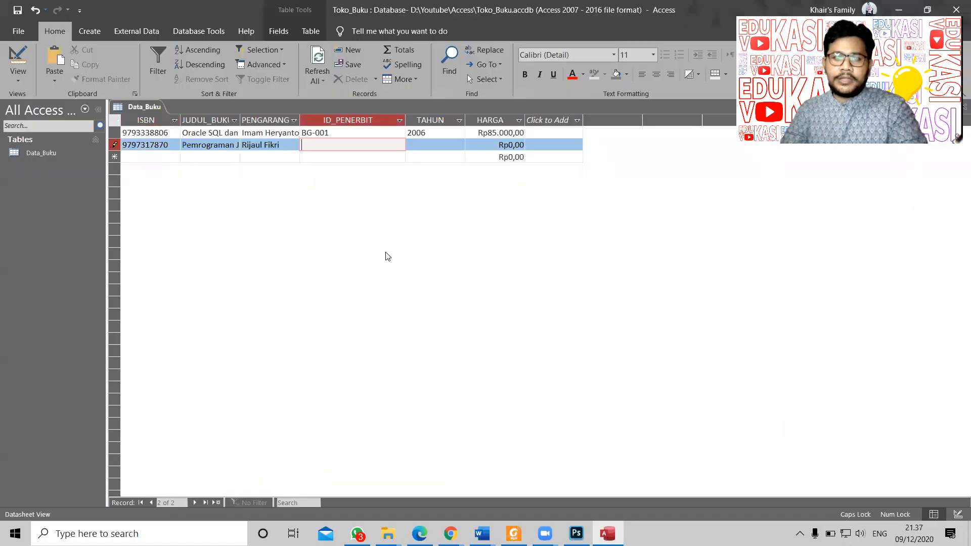
key(ctrl+v)
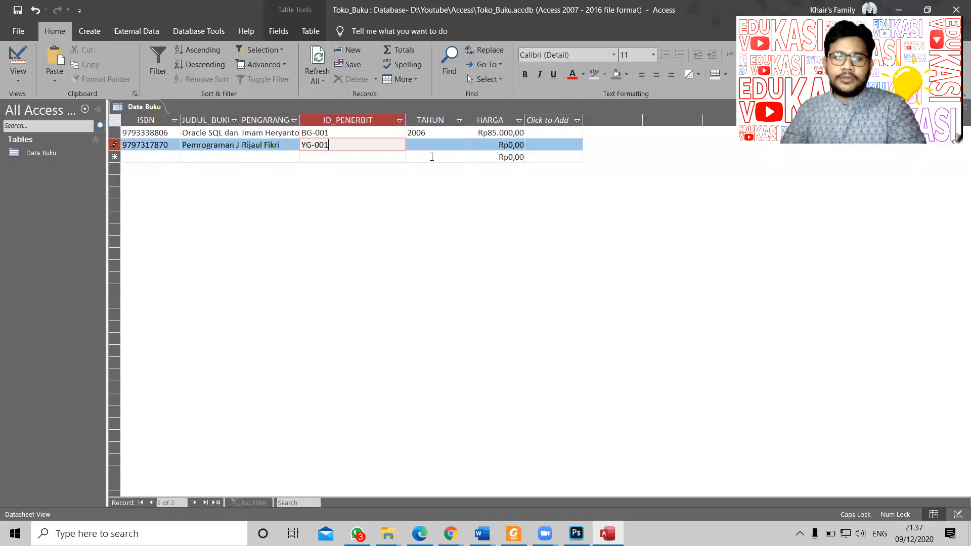
click(441, 149)
Step: Paste the year 2005 into the second record's TAHUN
key(alt+Tab)
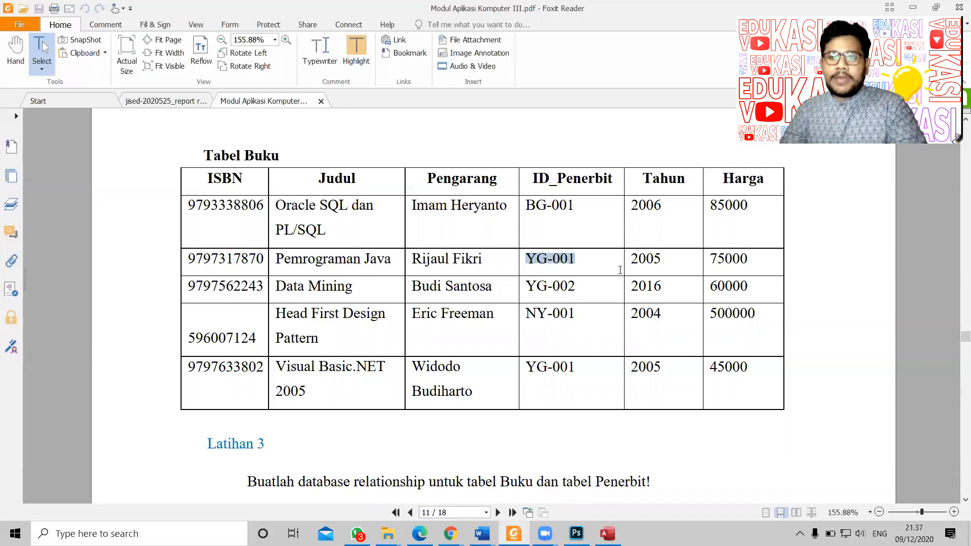
double_click(650, 262)
key(ctrl+c)
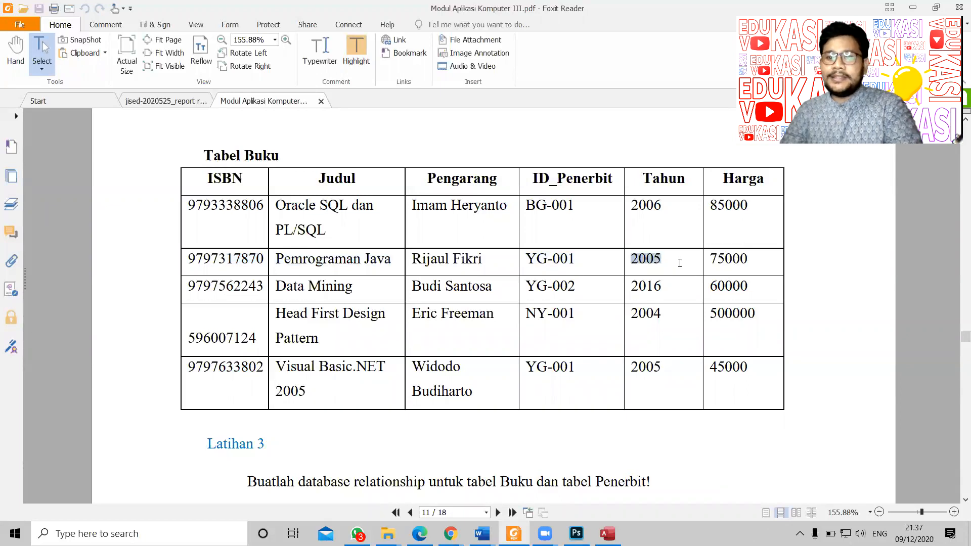
key(alt+Tab)
key(ctrl+v)
key(Tab)
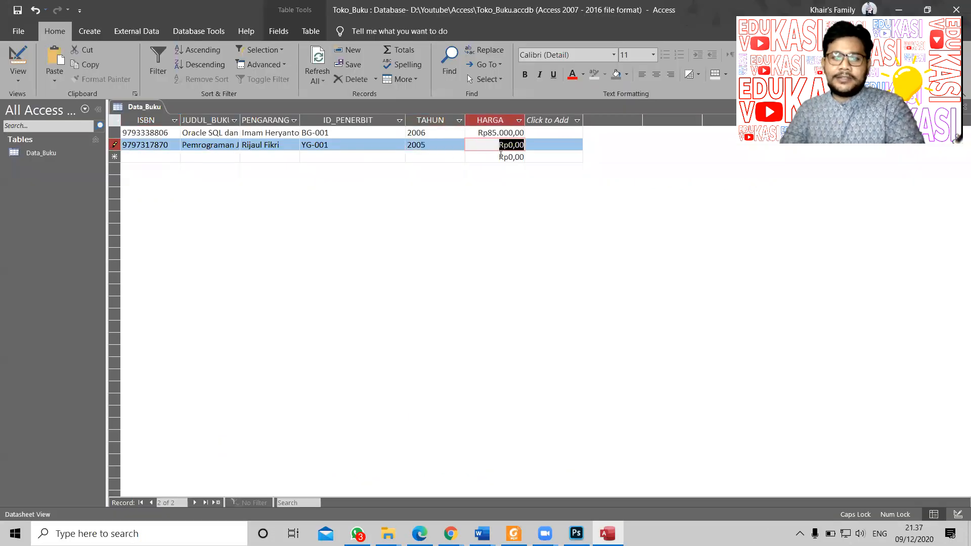
Step: Paste the price 75000 into HARGA and save the second record
key(alt+Tab)
drag(712, 258, 768, 255)
key(ctrl+c)
key(alt+Tab)
key(ctrl+v)
key(Tab)
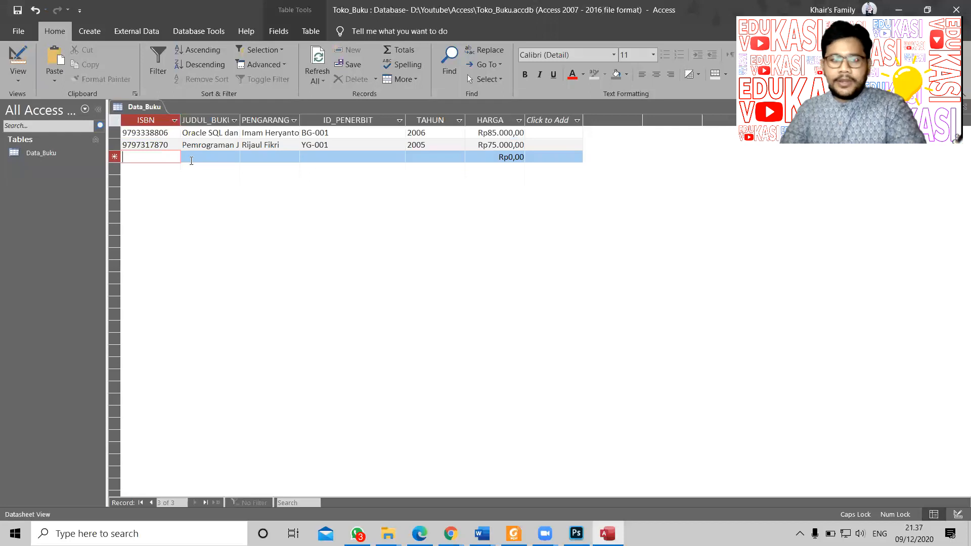
key(alt+Tab)
drag(188, 284, 265, 285)
key(ctrl+c)
key(alt+Tab)
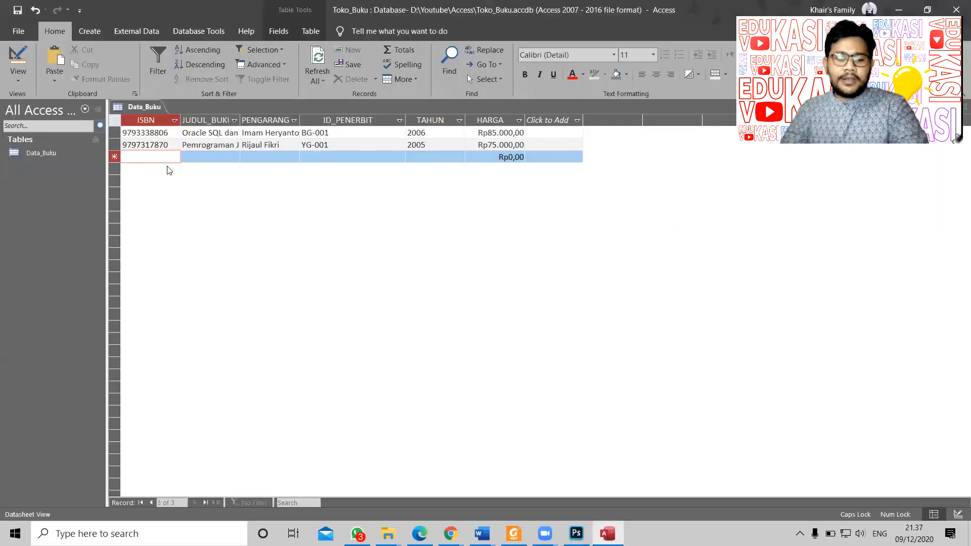
key(ctrl+v)
Step: Paste the title 'Data Mining' into the third record's JUDUL_BUKU
key(alt+Tab)
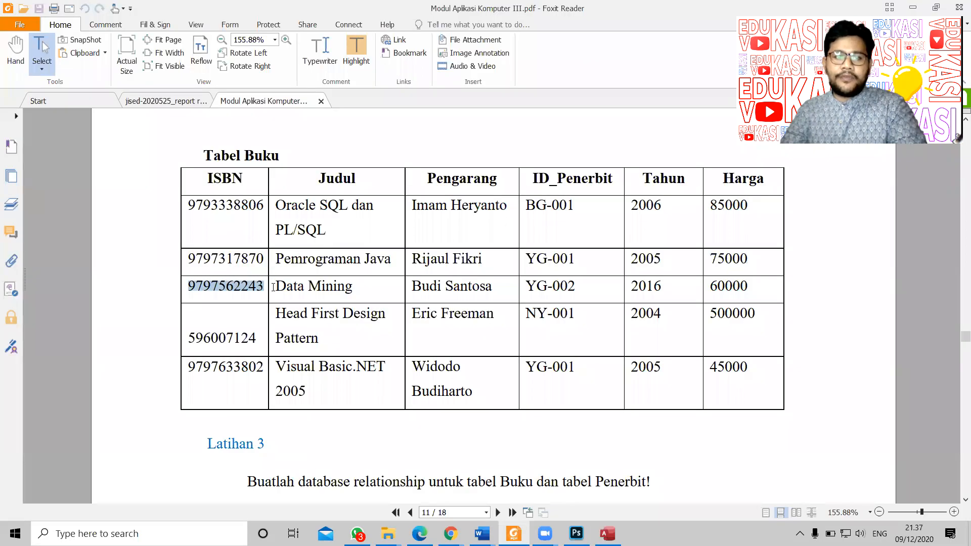
drag(273, 287, 373, 292)
key(ctrl+c)
key(alt+Tab)
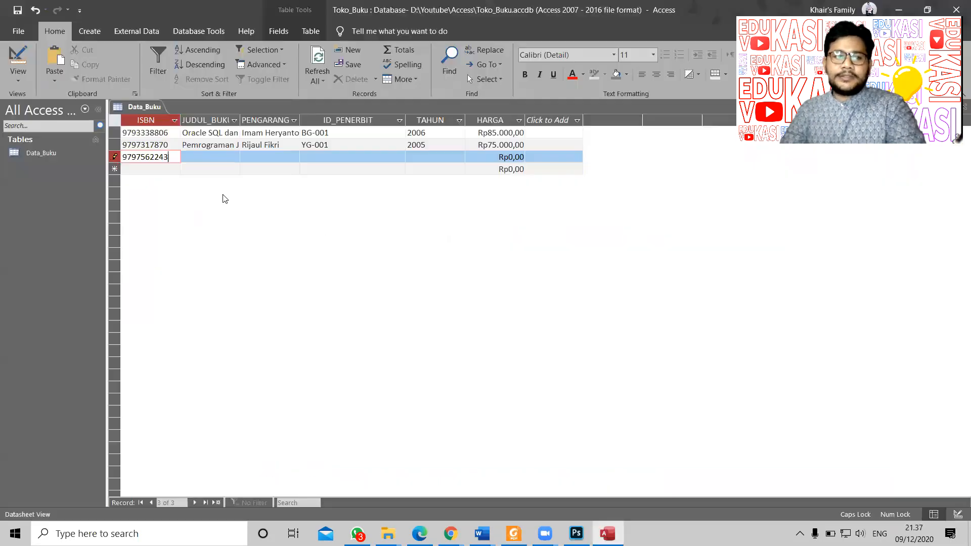
click(207, 156)
key(ctrl+v)
key(Tab)
Step: Paste the third book's author name into PENGARANG
key(alt+Tab)
drag(412, 286, 498, 293)
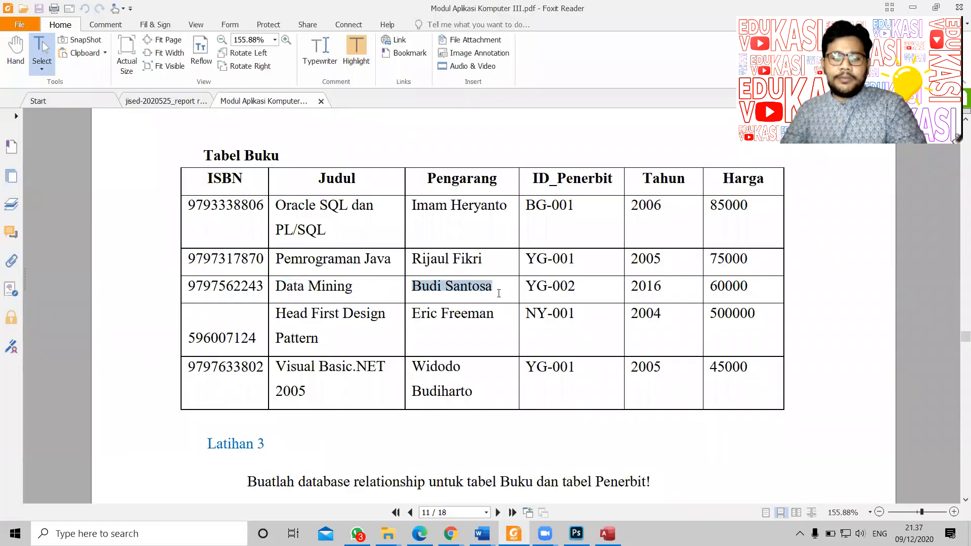
key(ctrl+c)
key(alt+Tab)
key(ctrl+v)
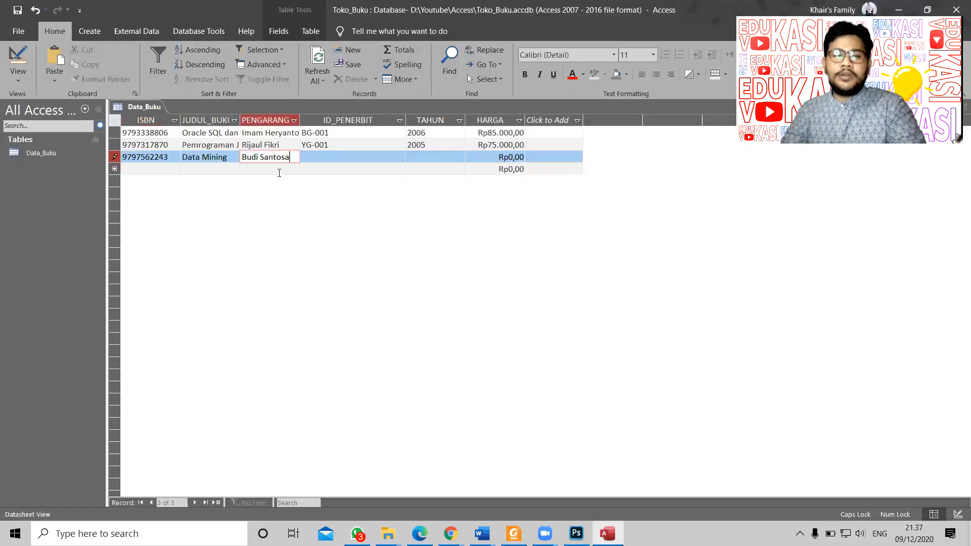
Step: Paste publisher ID YG-002 into the third record's ID_PENERBIT
key(alt+Tab)
drag(529, 287, 585, 287)
key(ctrl+c)
key(alt+Tab)
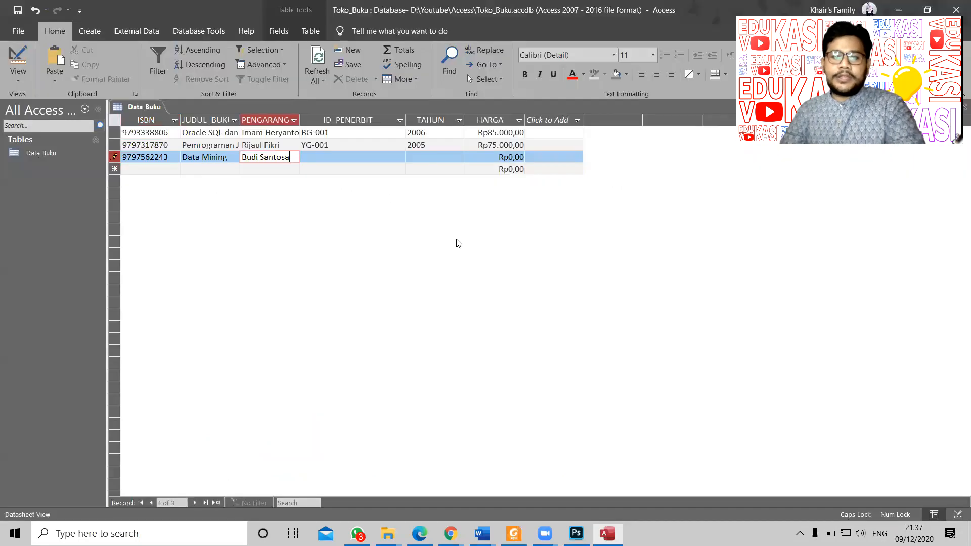
click(340, 161)
key(ctrl+v)
key(Tab)
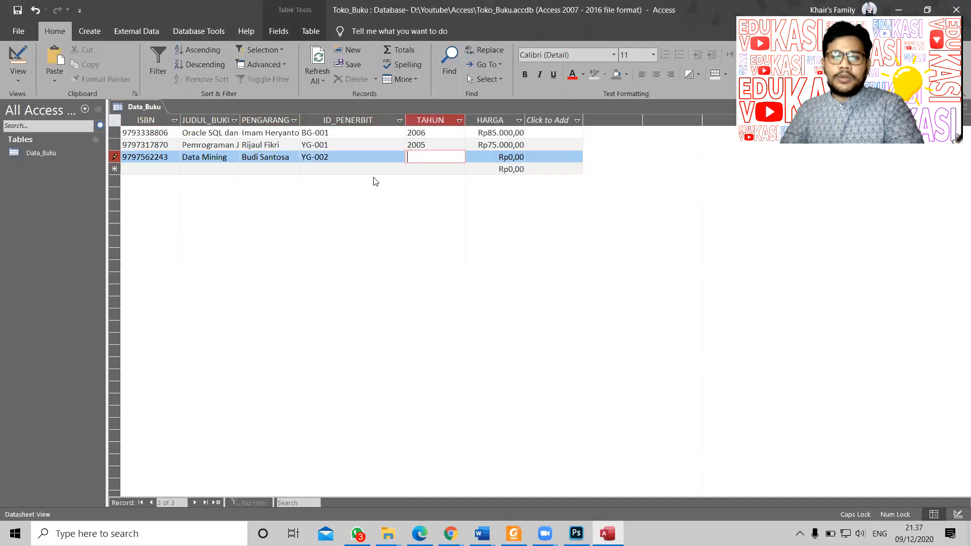
Step: Paste the year 2016 into the third record's TAHUN
key(alt+Tab)
drag(631, 285, 674, 283)
key(ctrl+c)
key(alt+Tab)
key(ctrl+v)
Step: Paste the price 60000 into HARGA and save the Data Mining record
key(alt+Tab)
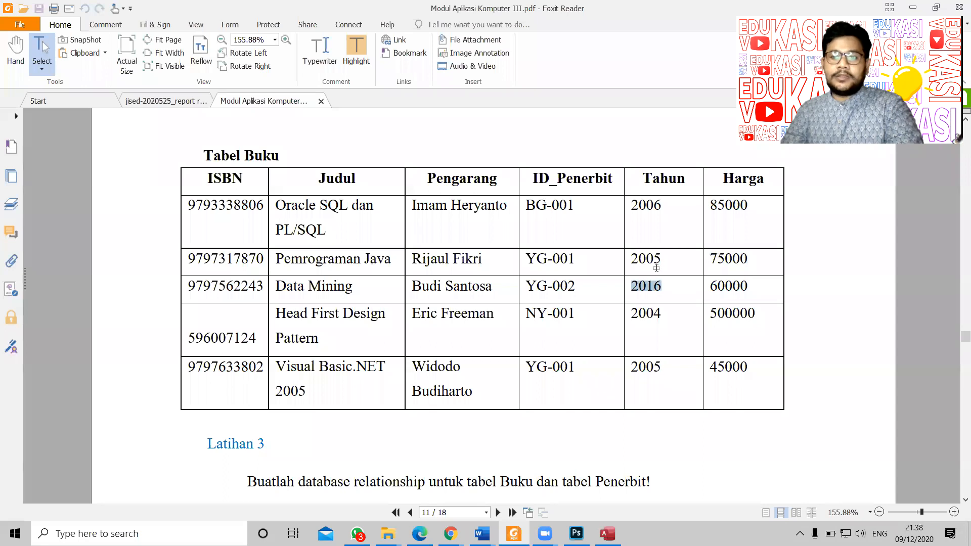
key(alt+Tab)
key(alt+Tab)
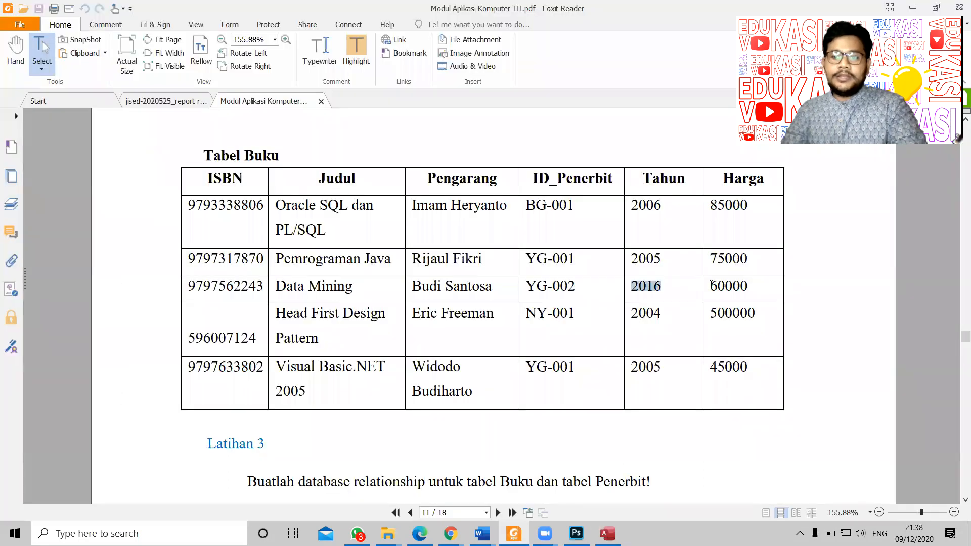
drag(712, 284, 762, 286)
key(alt+Tab)
key(Tab)
key(ctrl+v)
key(Tab)
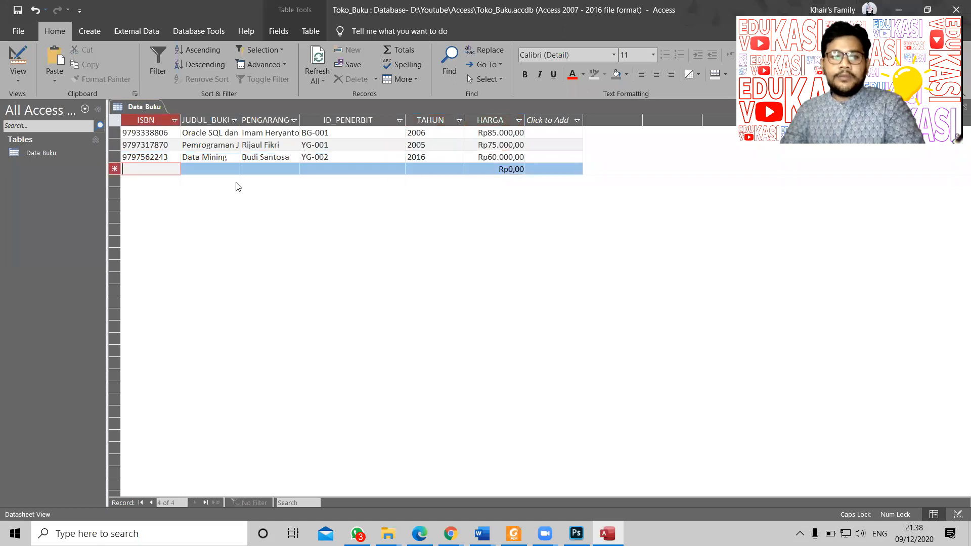
Step: Paste ISBN 596007124 as the fourth record's ISBN
key(alt+Tab)
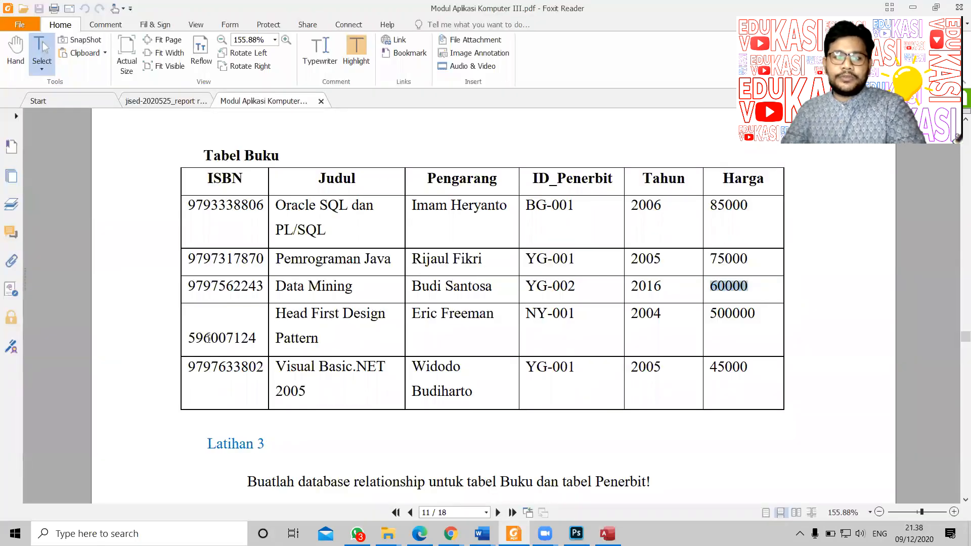
mouse_move(188, 338)
mouse_down()
mouse_move(273, 338)
mouse_move(186, 338)
mouse_up()
key(alt+Tab)
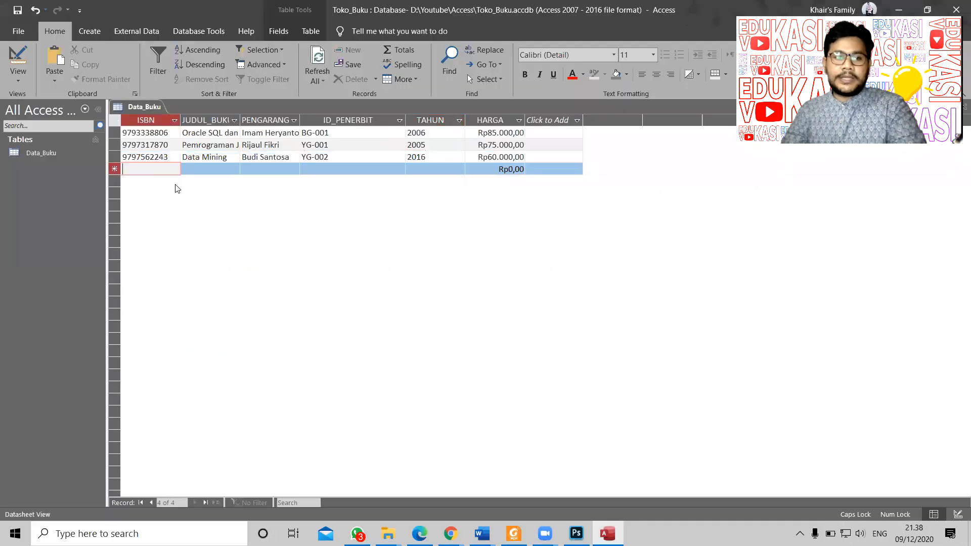
key(ctrl+v)
key(Tab)
Step: Set JUDUL_BUKU to 'Head First Design Pattern', replacing a wrongly pasted ISBN
key(alt+Tab)
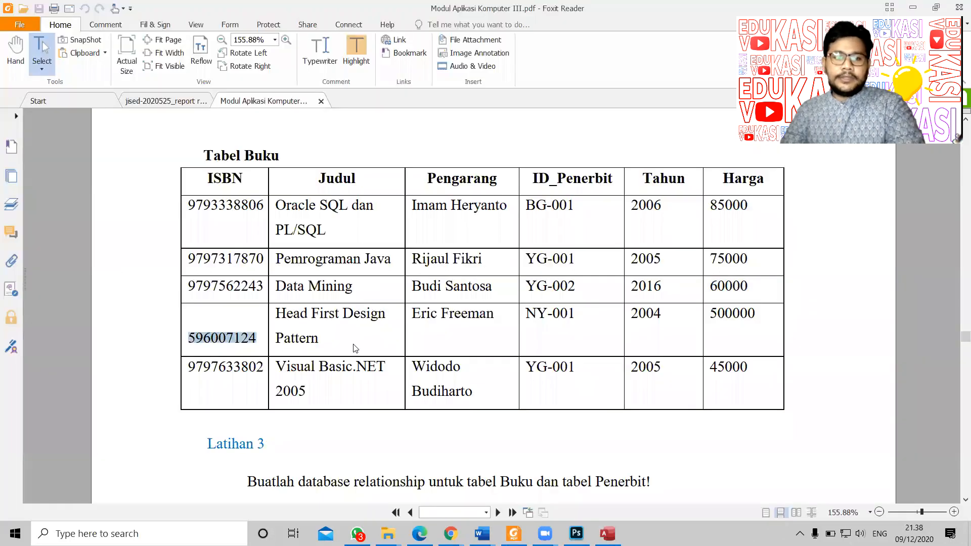
drag(275, 315, 326, 336)
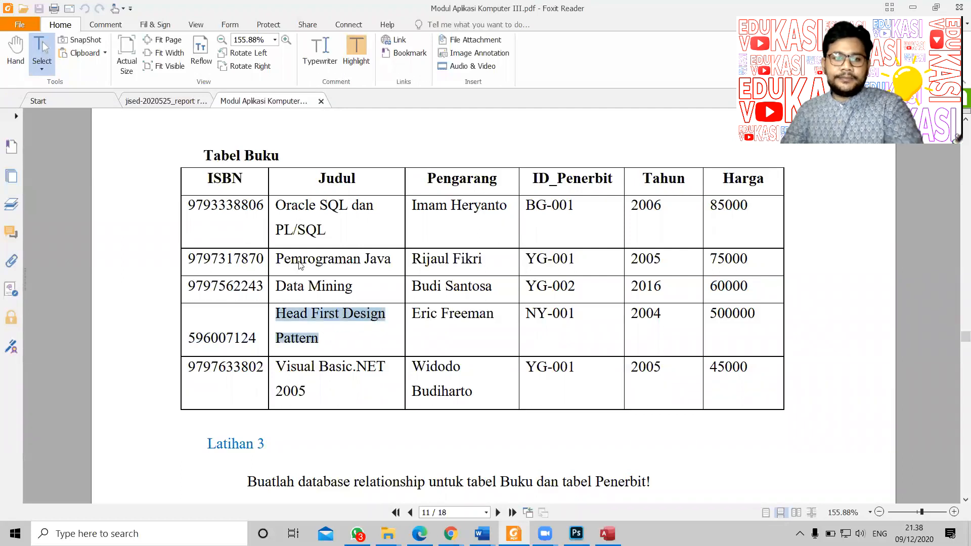
key(alt+Tab)
key(ctrl+v)
key(alt+Tab)
key(alt+Tab)
key(alt+Tab)
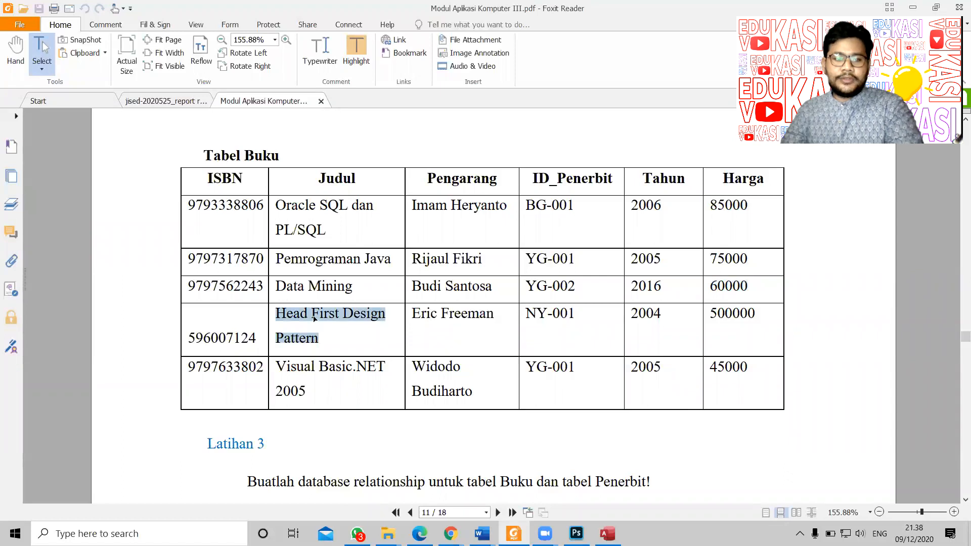
key(alt+Tab)
drag(230, 167, 171, 166)
key(ctrl+v)
Step: Paste the author Eric Freeman into PENGARANG
key(alt+Tab)
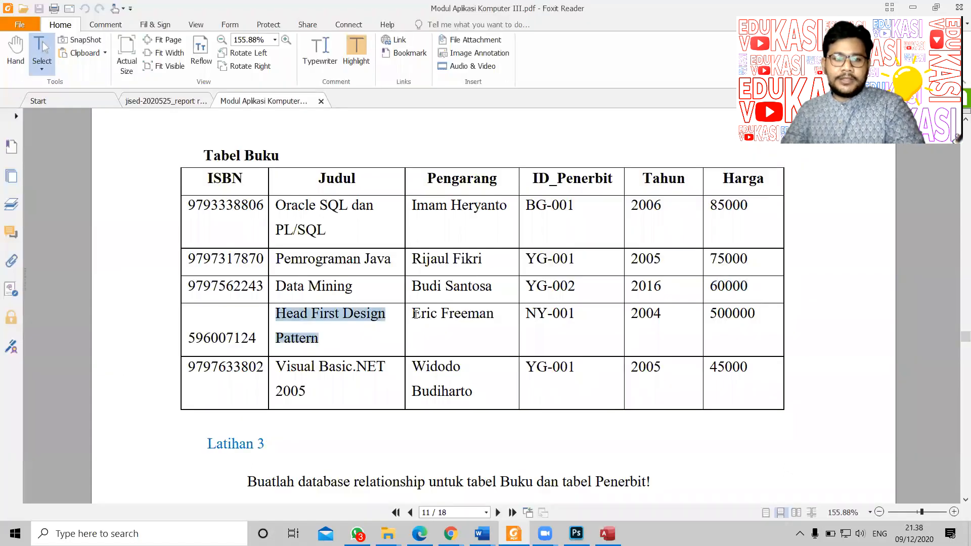
drag(414, 314, 495, 315)
key(alt+Tab)
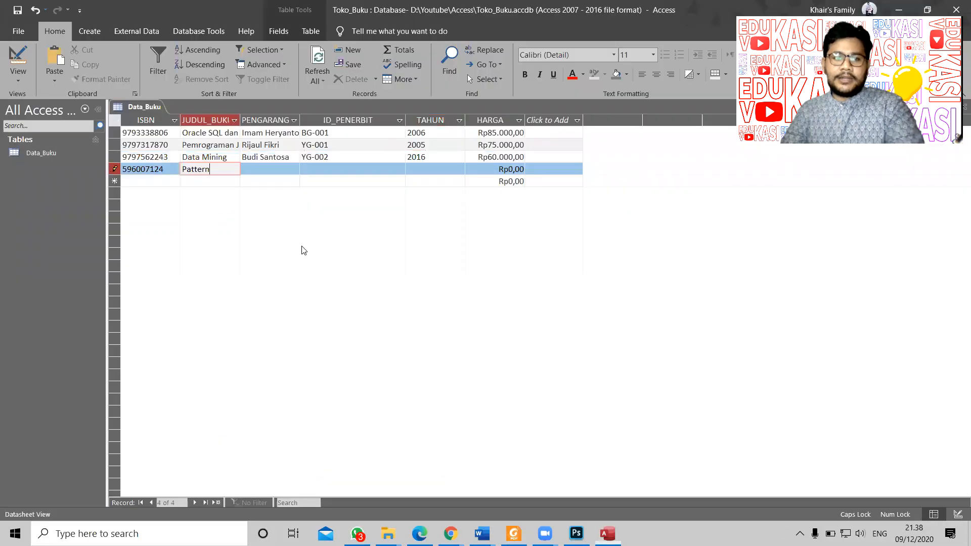
click(265, 168)
key(ctrl+v)
Step: Paste publisher ID NY-001 into ID_PENERBIT
key(alt+Tab)
drag(525, 314, 583, 315)
key(alt+Tab)
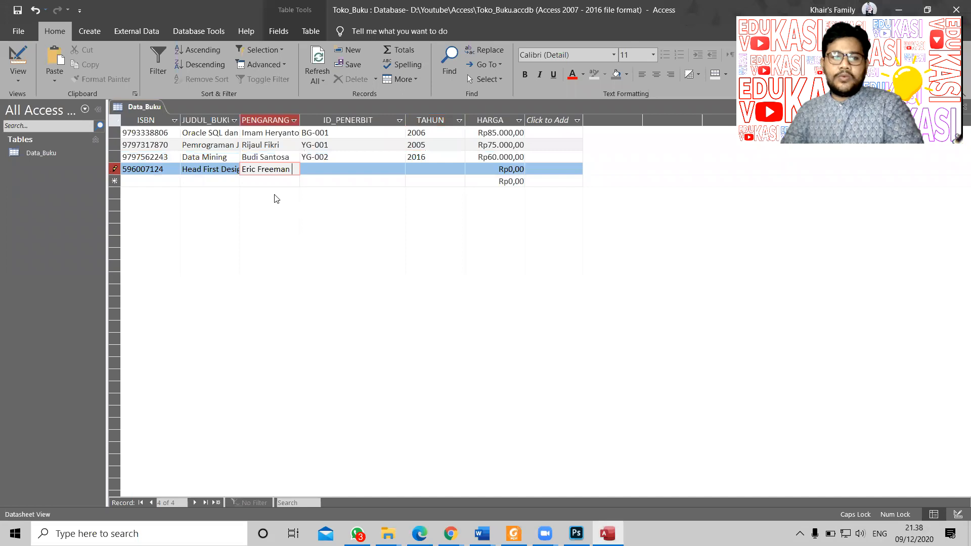
click(335, 170)
key(ctrl+v)
key(alt+Tab)
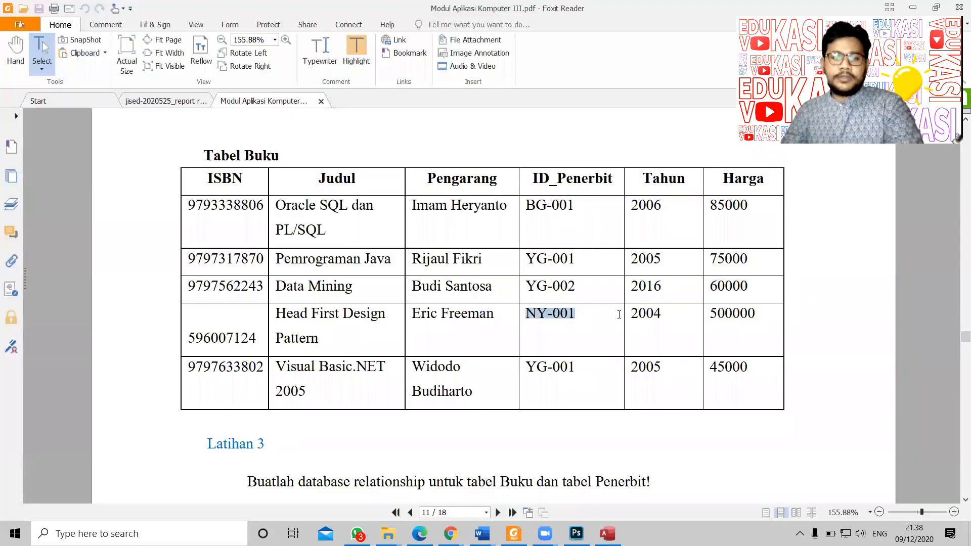
Step: Select the year 2004 in the PDF and move to the TAHUN field
drag(632, 312, 661, 313)
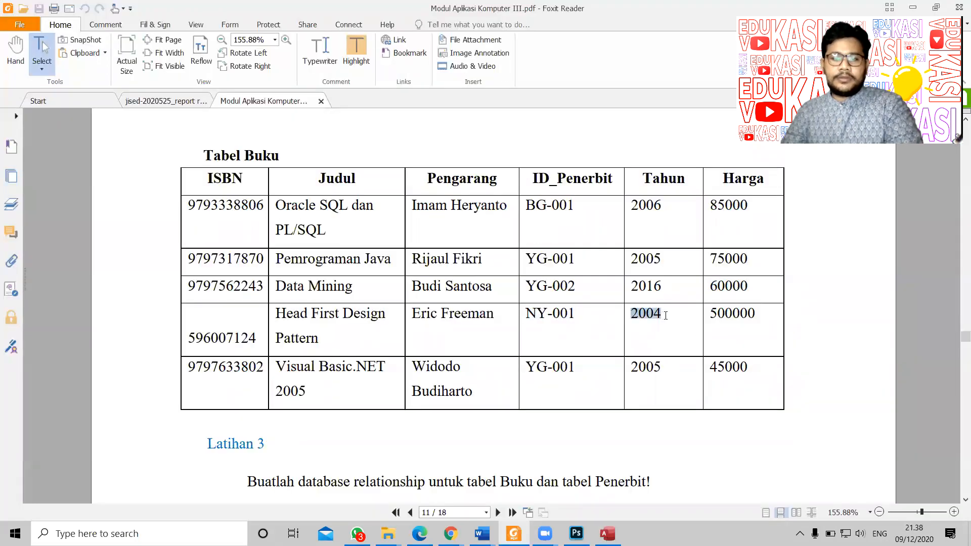
key(alt+Tab)
click(434, 169)
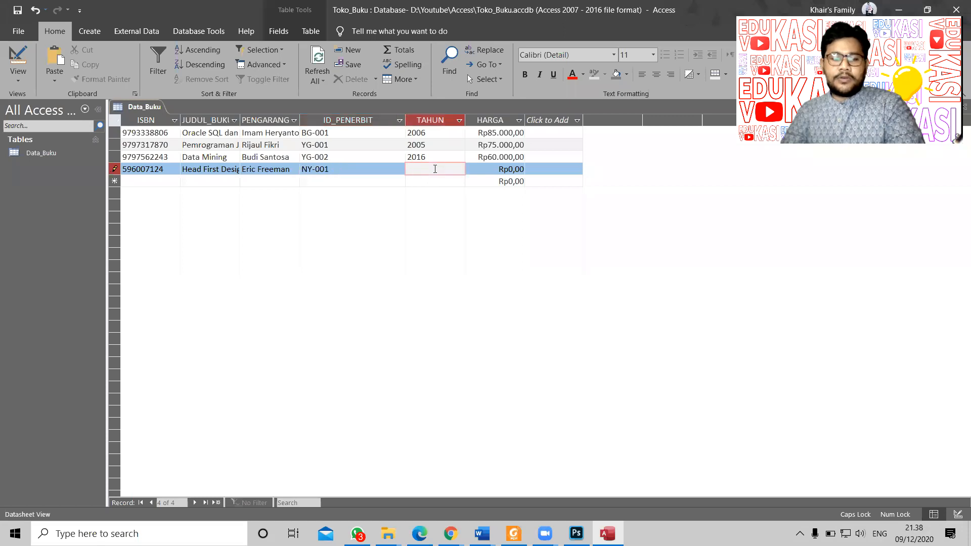
Step: Enter the year 2004 in TAHUN after dismissing the text-too-long message
key(ctrl+v)
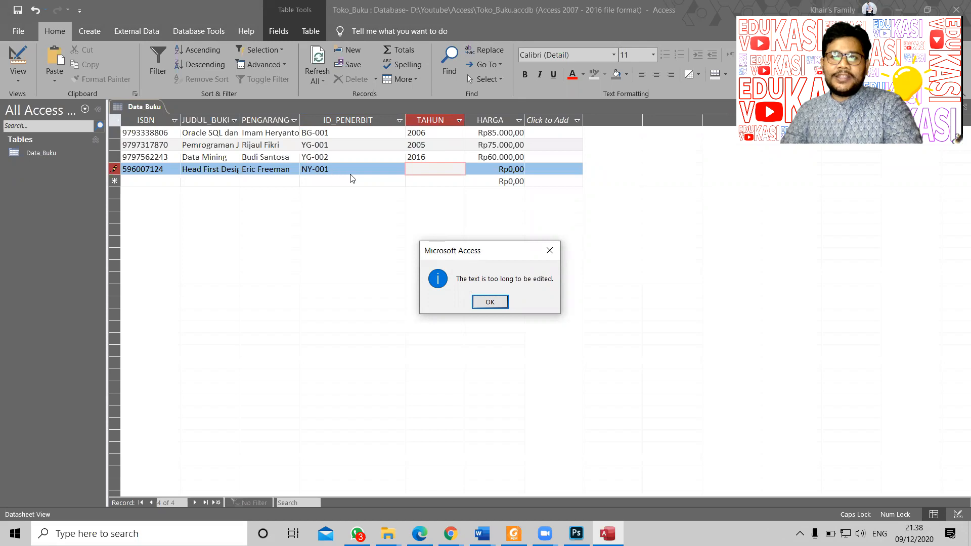
click(494, 303)
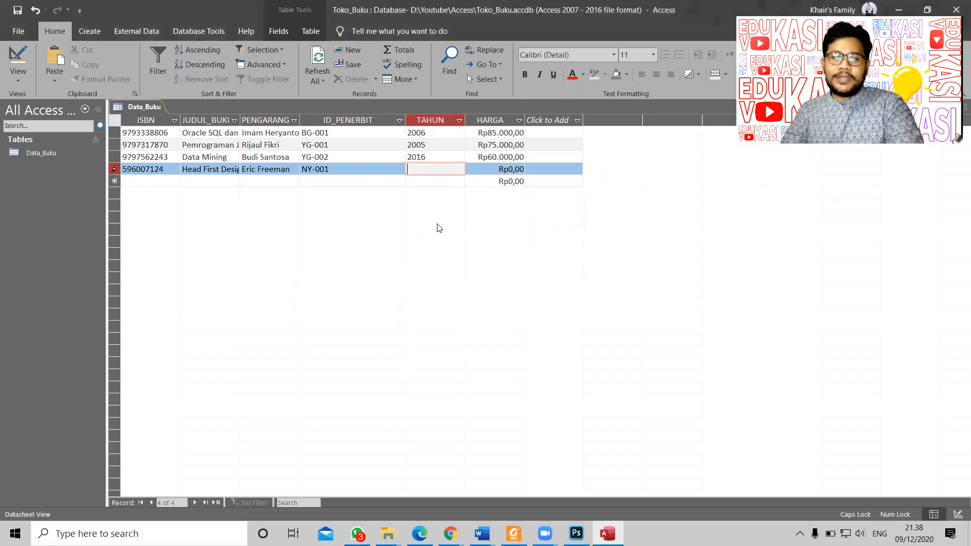
key(alt+Tab)
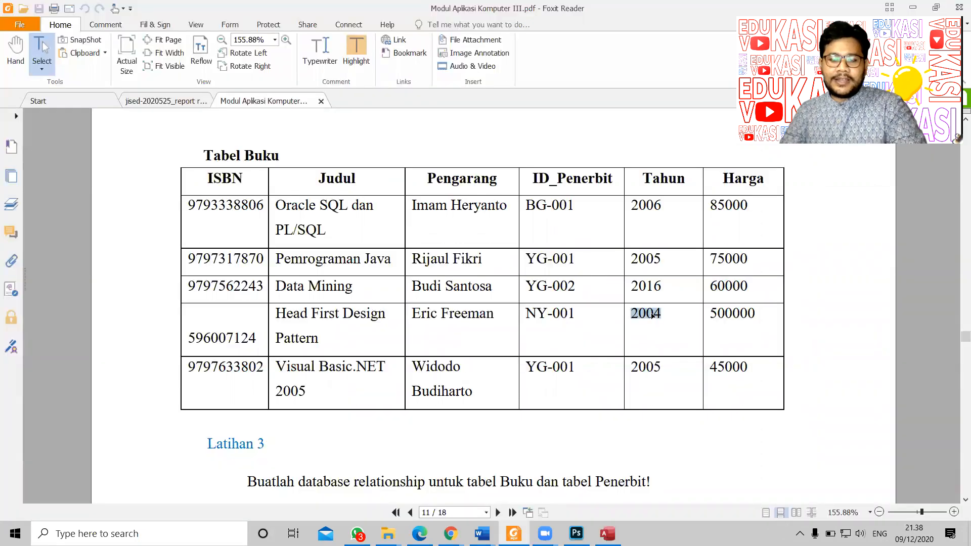
right_click(652, 314)
click(662, 319)
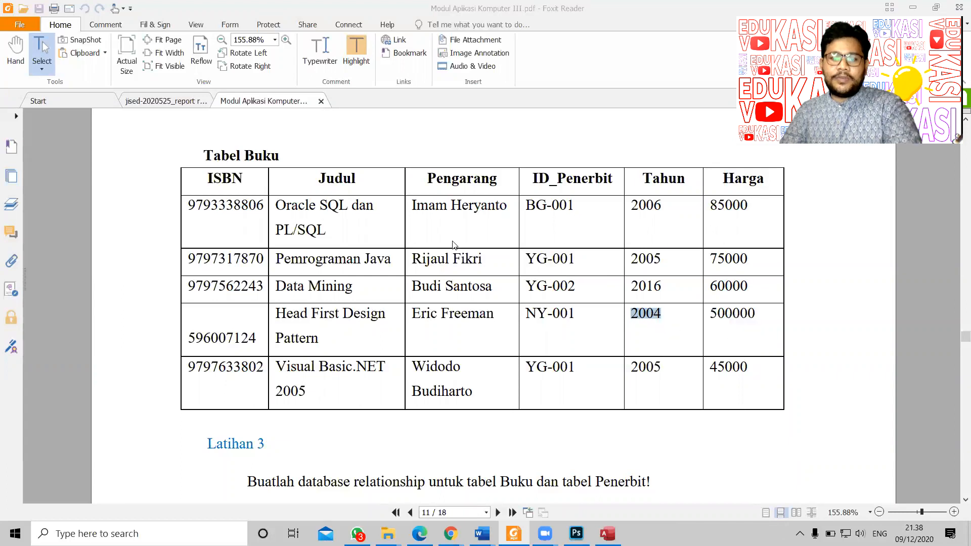
key(alt+Tab)
key(ctrl+v)
key(Tab)
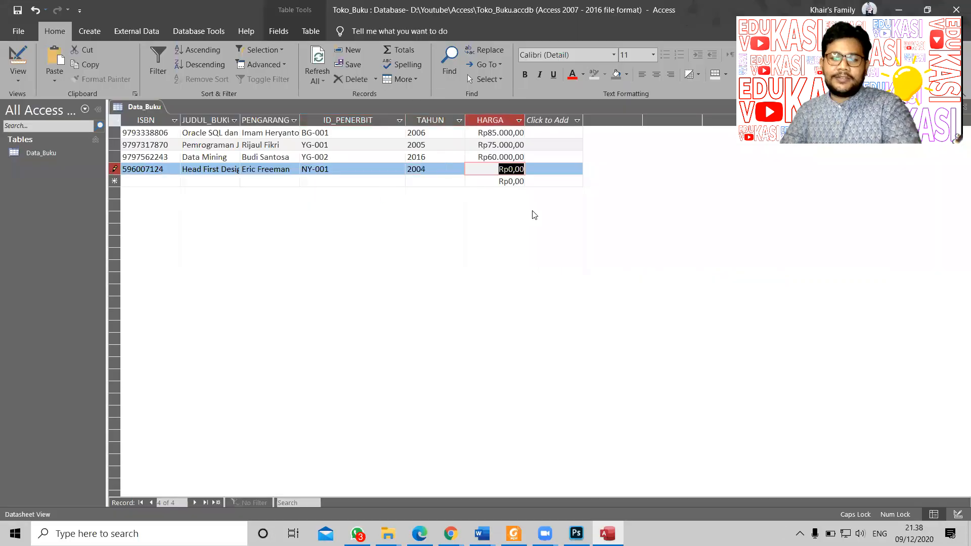
Step: Set HARGA to 500000, overwriting a wrong 2004, and save the record
key(alt+Tab)
drag(752, 313, 696, 306)
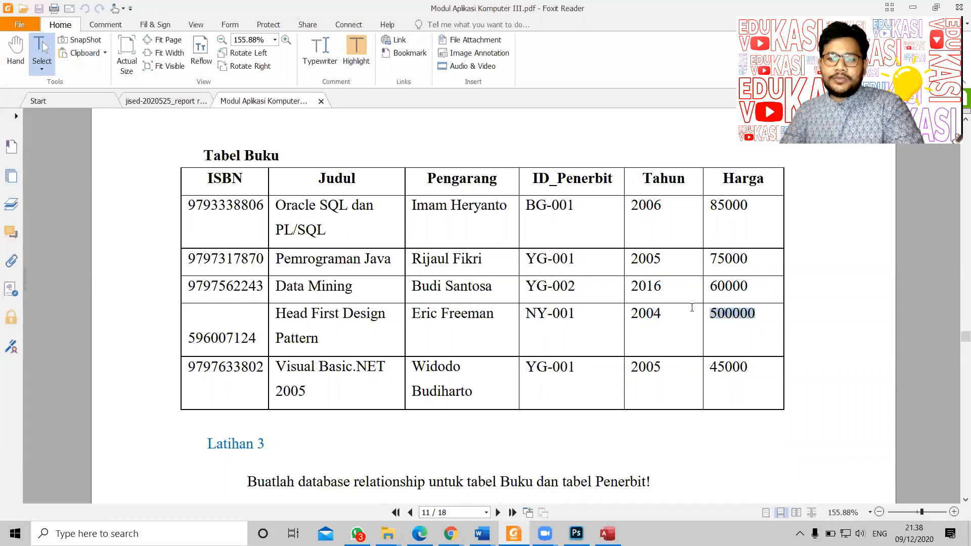
key(alt+Tab)
key(ctrl+v)
drag(502, 171, 553, 175)
text(50000)
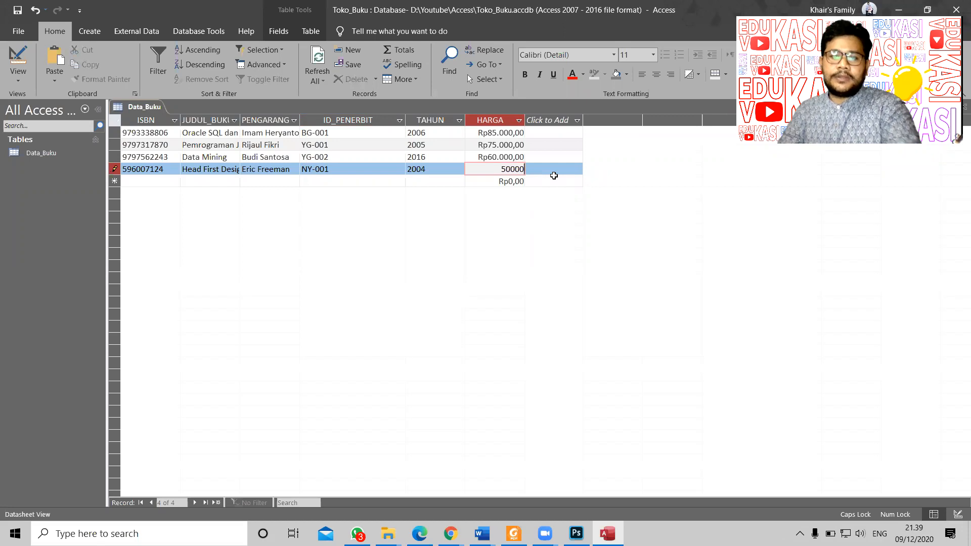
text(0)
key(Tab)
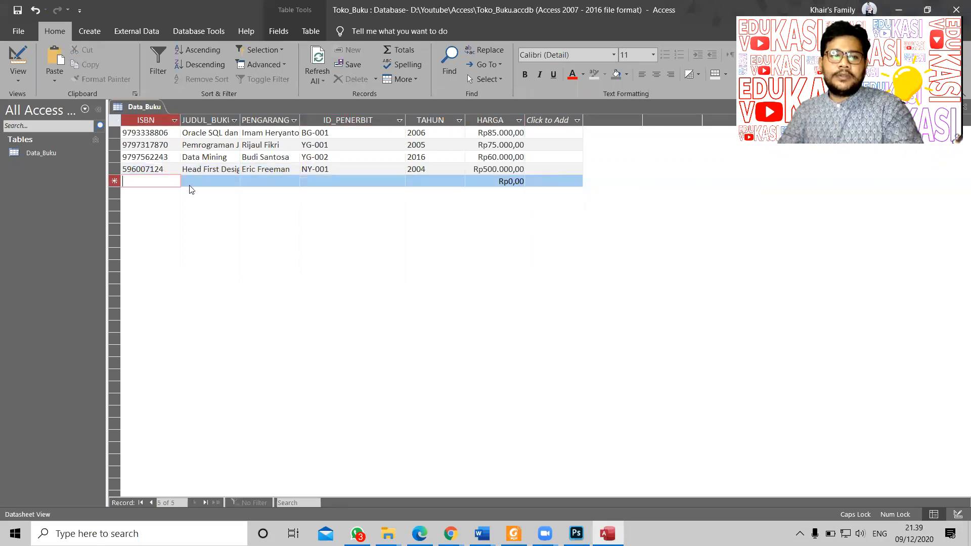
key(alt+Tab)
drag(194, 370, 264, 368)
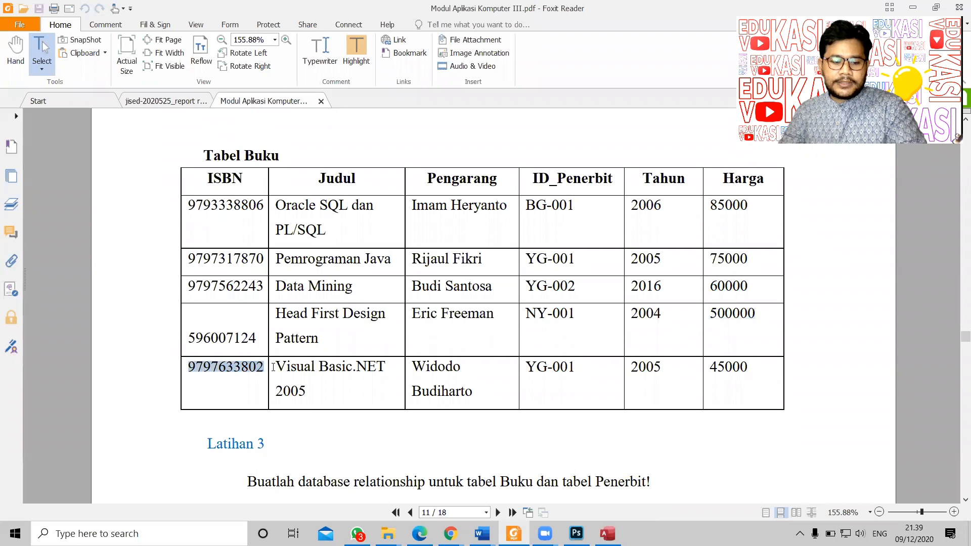
key(alt+Tab)
key(ctrl+v)
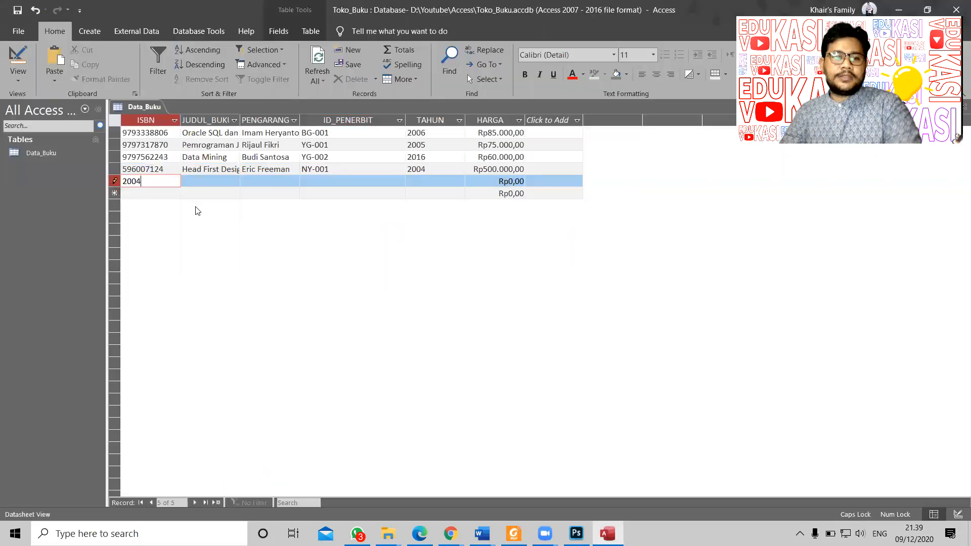
key(alt+Tab)
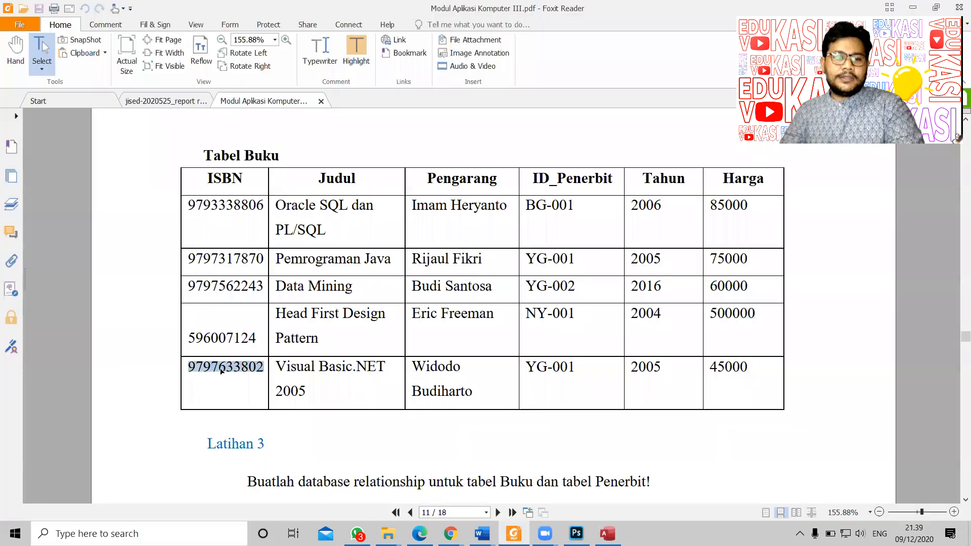
right_click(221, 370)
click(258, 220)
key(alt+Tab)
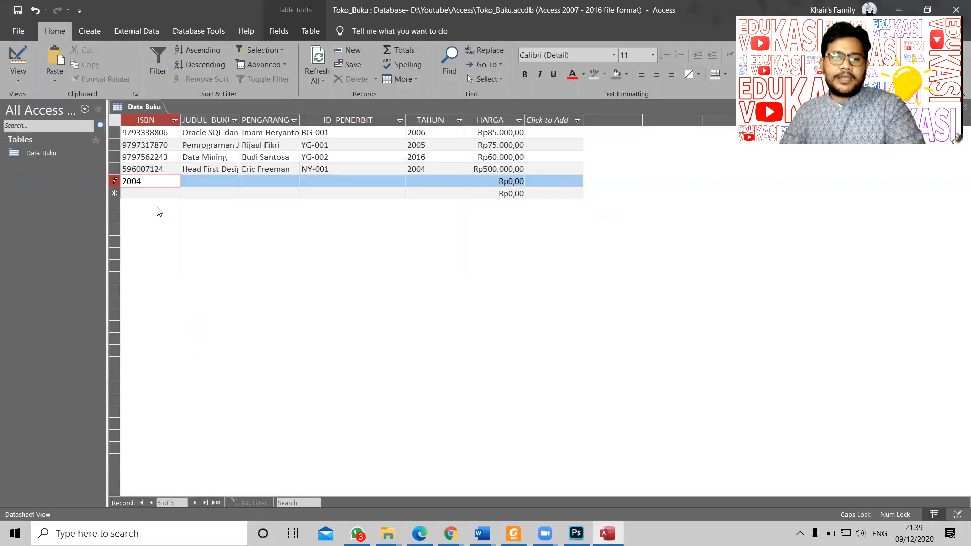
drag(156, 181, 102, 175)
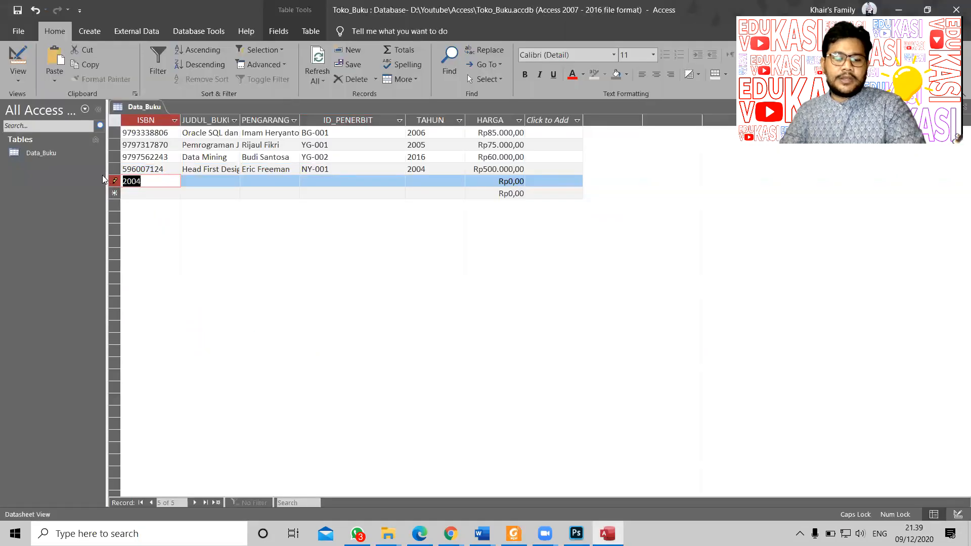
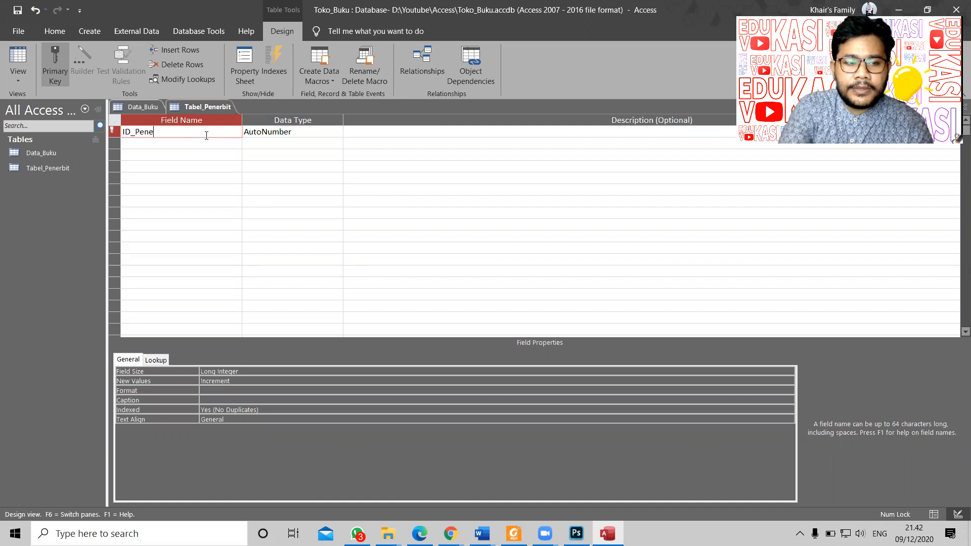
Step: Make ID_Penerbit a Short Text field
key(Tab)
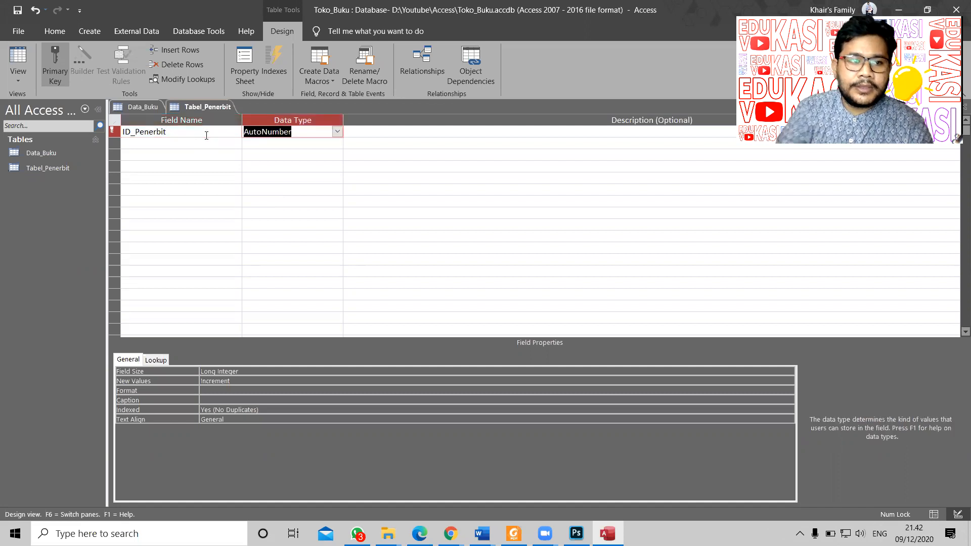
click(337, 132)
click(319, 143)
Step: Add the Penerbit, Kota and Telepon fields as Short Text, then view the Data_Buku table
click(201, 142)
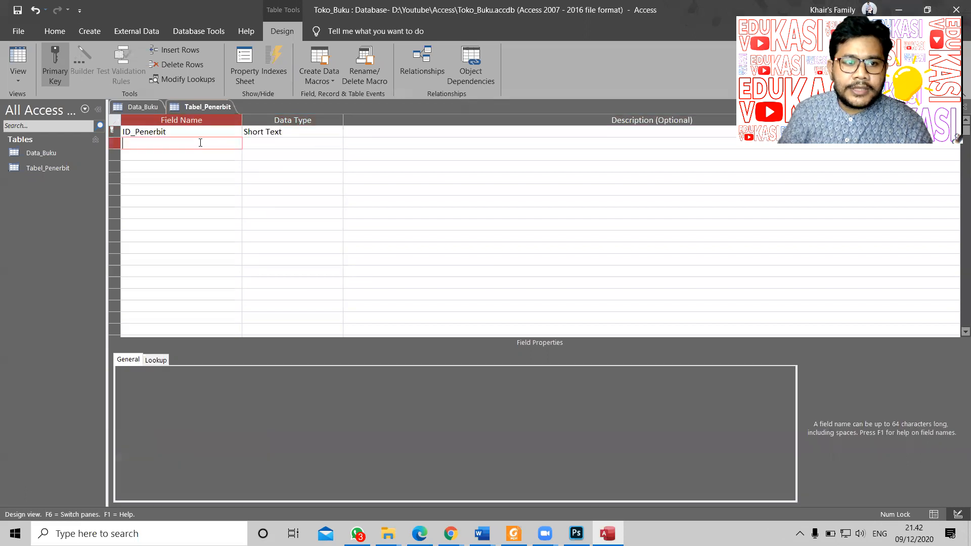
key(alt+Tab)
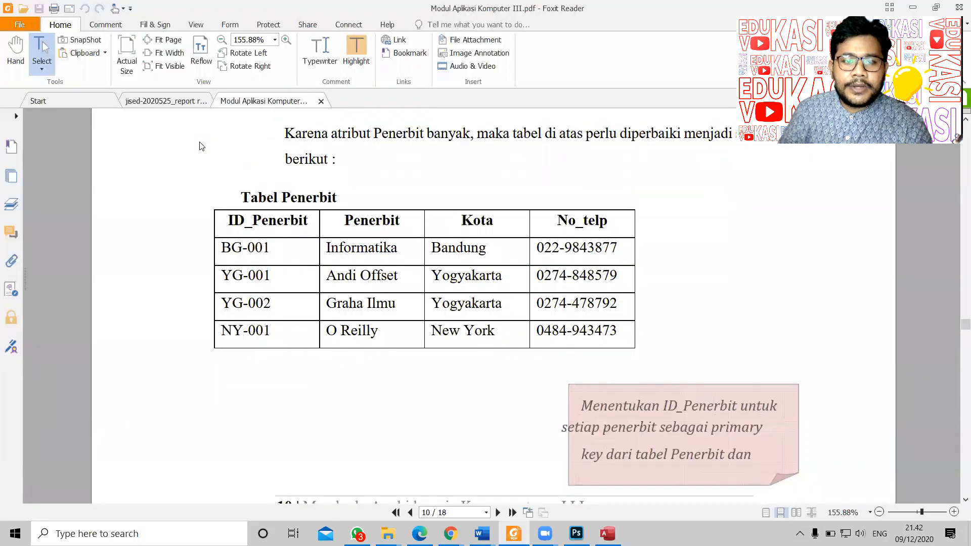
key(alt+Tab)
text(Penerbit)
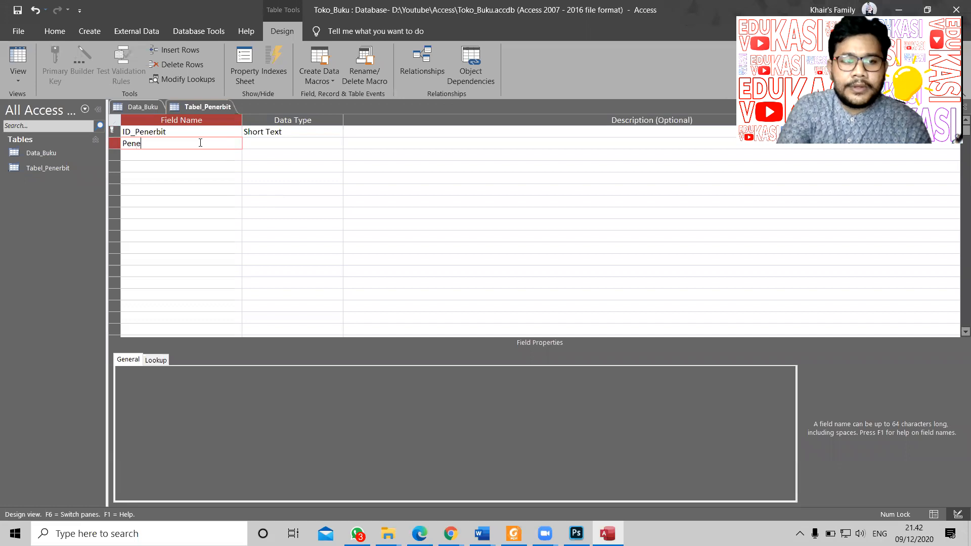
key(Tab)
key(Tab)
key(Tab)
text(Kota)
key(Tab)
key(Tab)
key(Tab)
text(Tel)
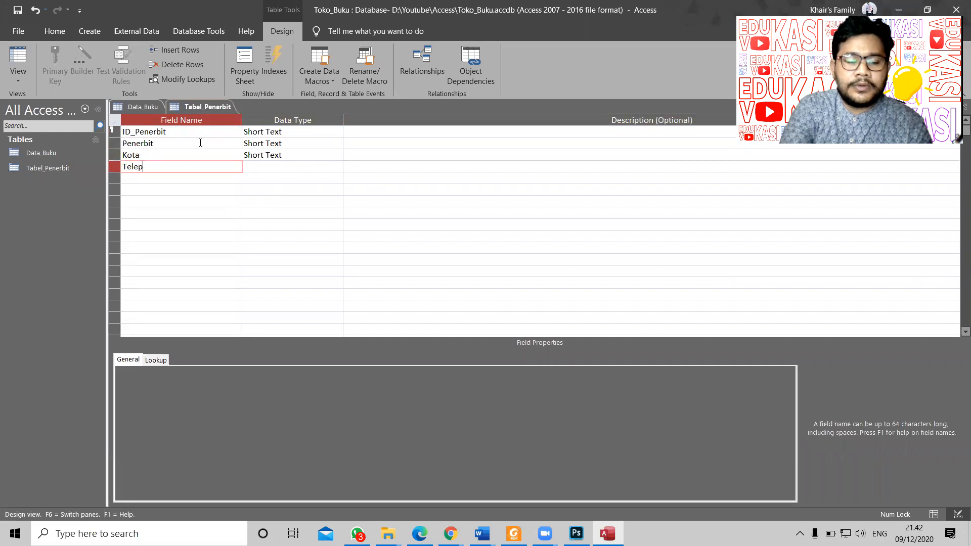
key(Tab)
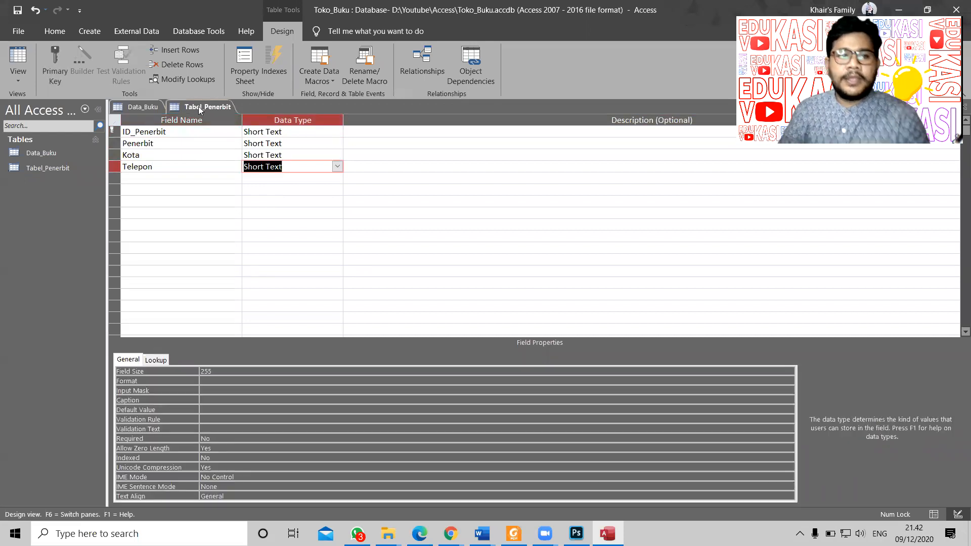
click(148, 108)
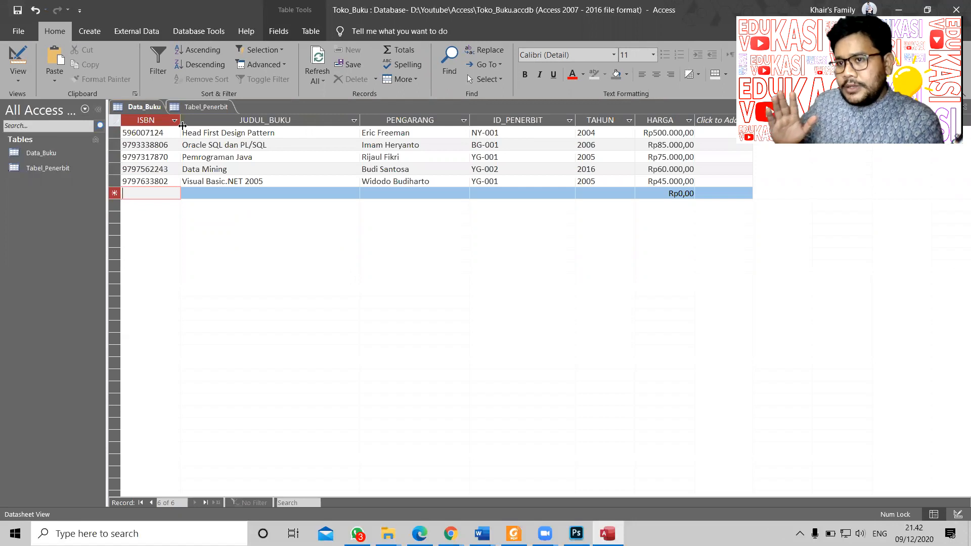
Step: In Tabel_Penerbit's design, rename ID_Penerbit to ID_PENERBIT in capitals
click(204, 108)
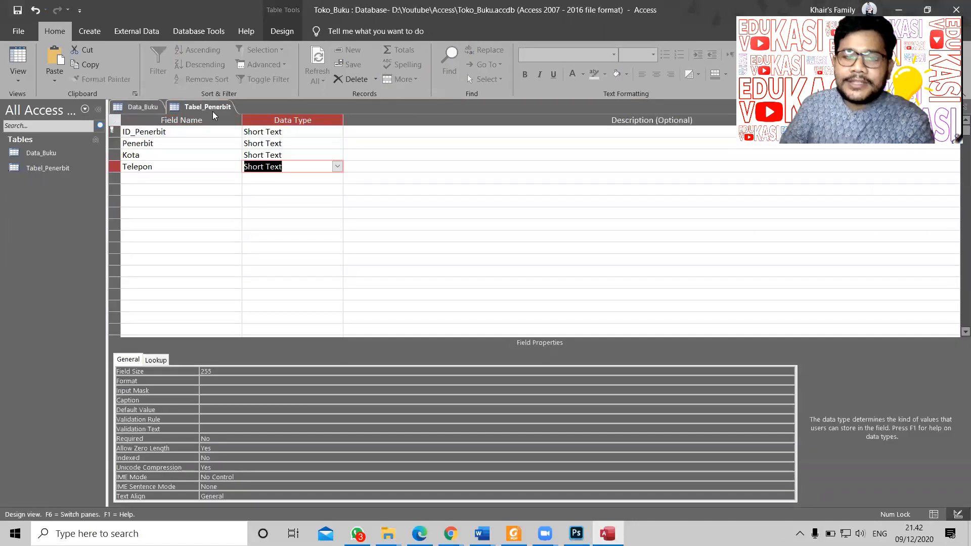
drag(167, 132, 137, 132)
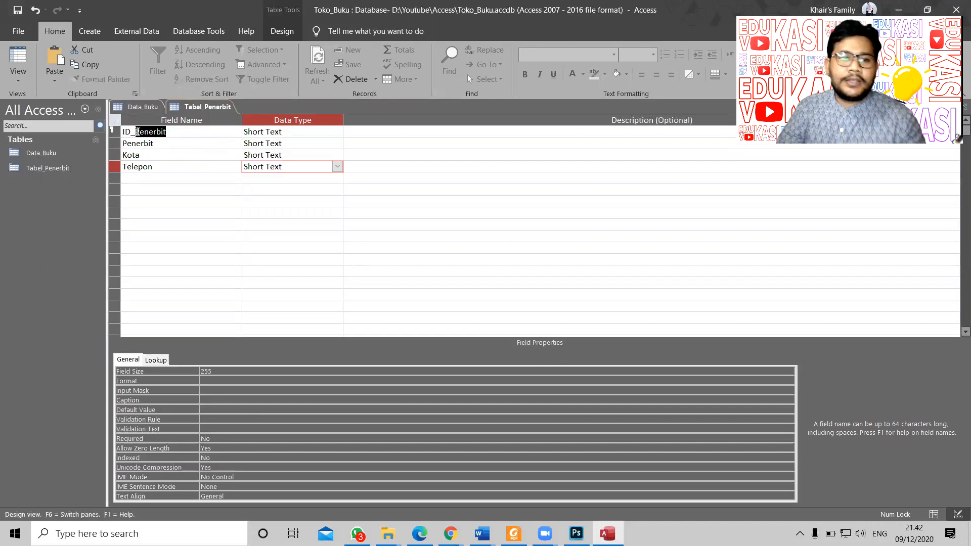
key(Caps_Lock)
text(PENERB)
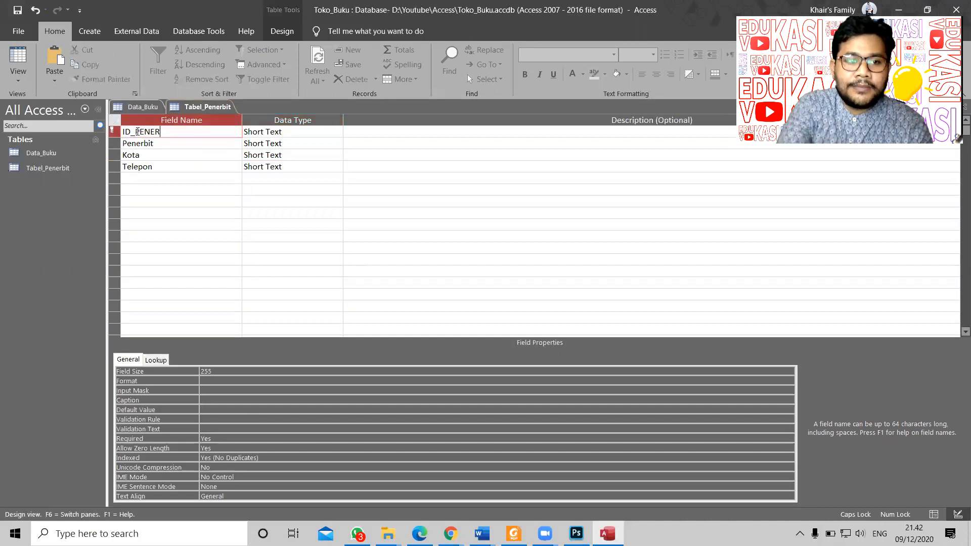
key(BackSpace)
key(BackSpace)
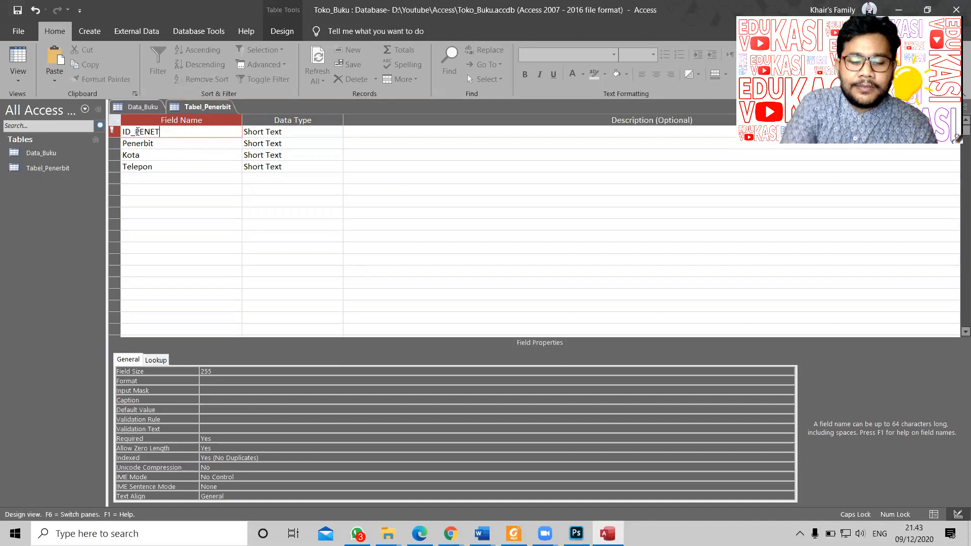
text(RBIT)
key(Tab)
key(Tab)
key(Tab)
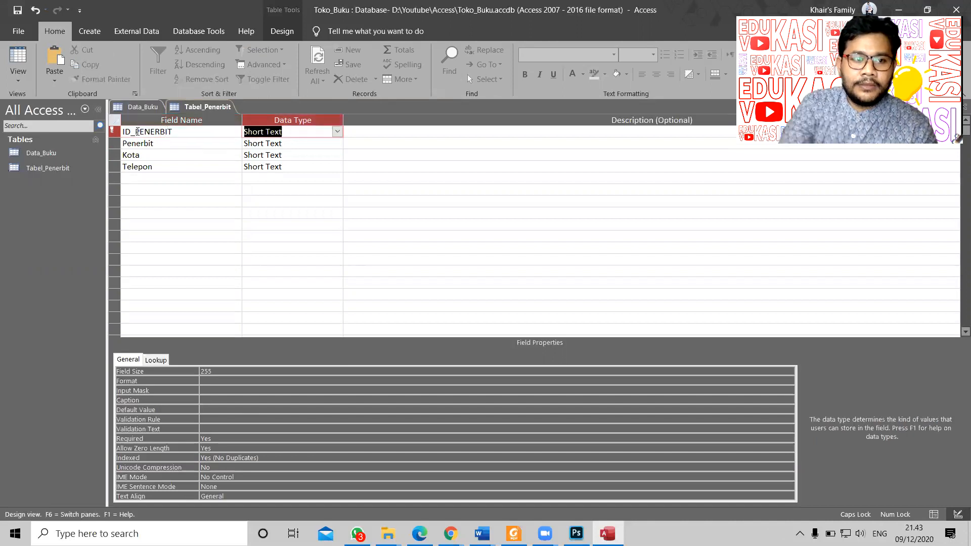
Step: Rename the remaining fields to NAMA_PENERBIT, KOTA and TELP, then view Data_Buku
text(NAMA)
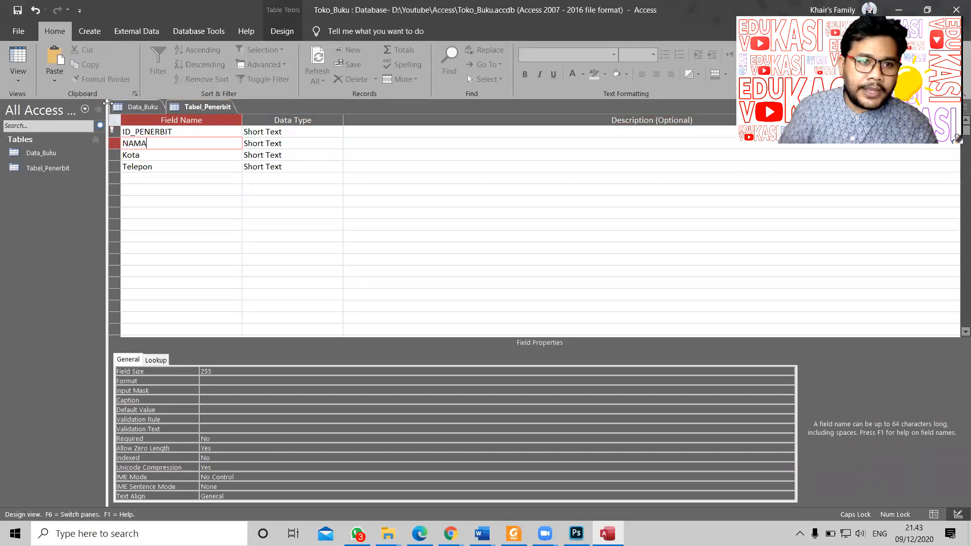
click(140, 108)
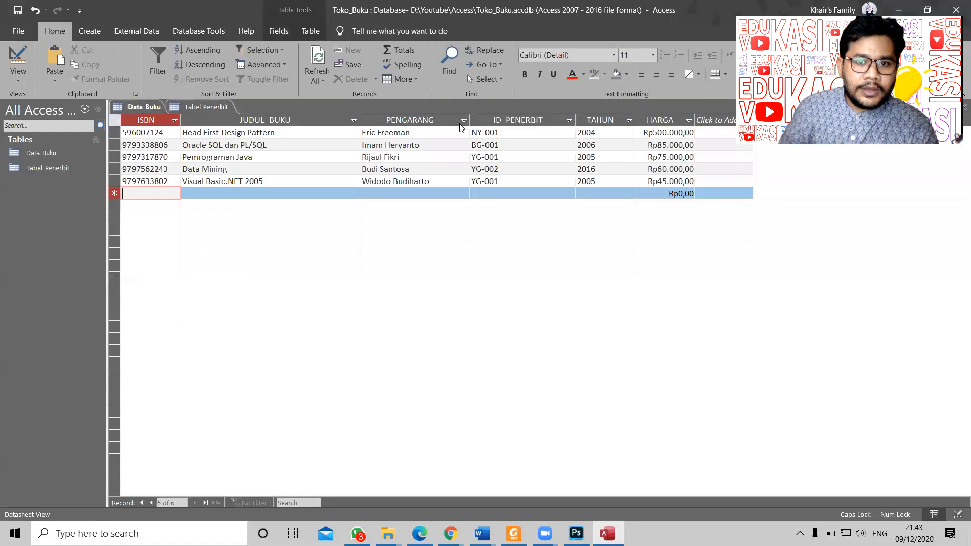
click(197, 108)
click(181, 147)
text(NAMA_PENERBIT)
key(Return)
key(Return)
key(Return)
text(KOTA)
key(Return)
key(Return)
key(Return)
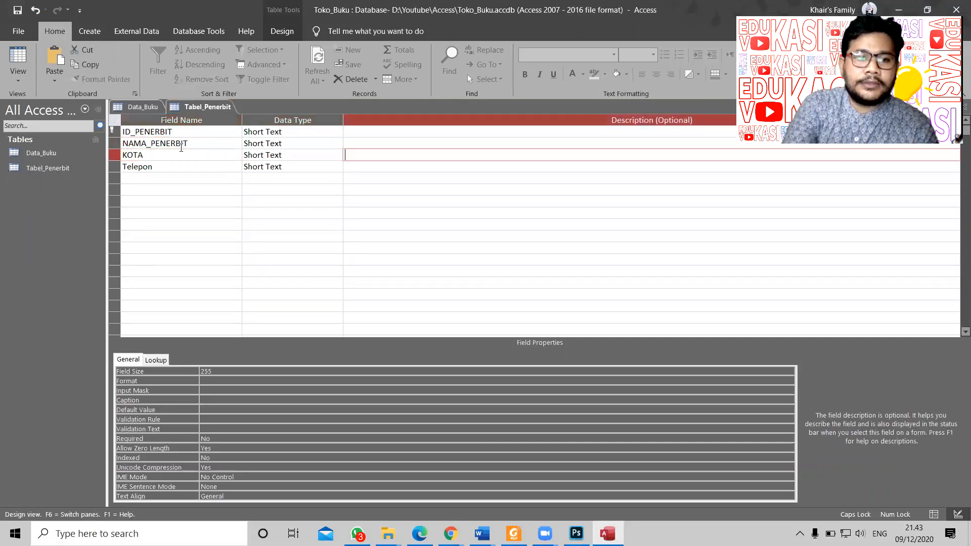
text(TELP)
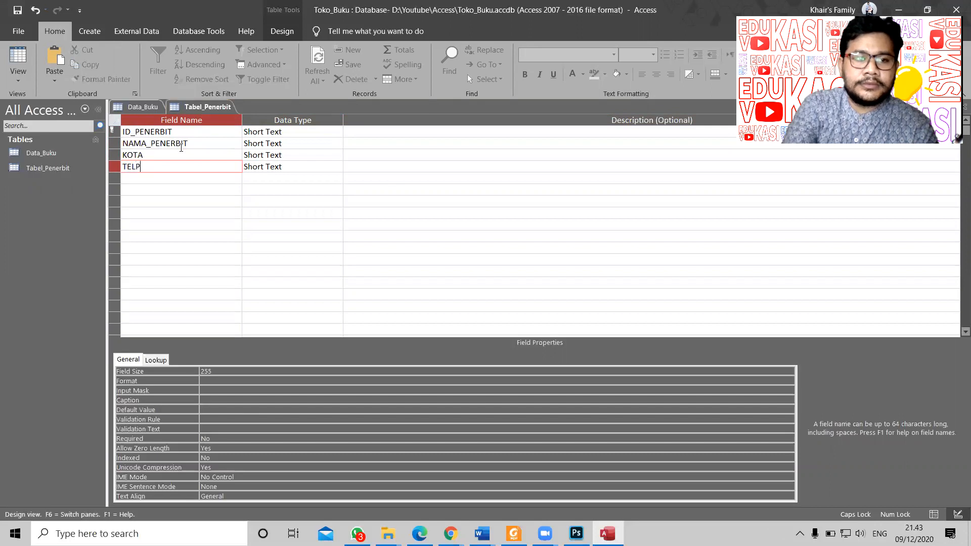
key(Return)
click(306, 135)
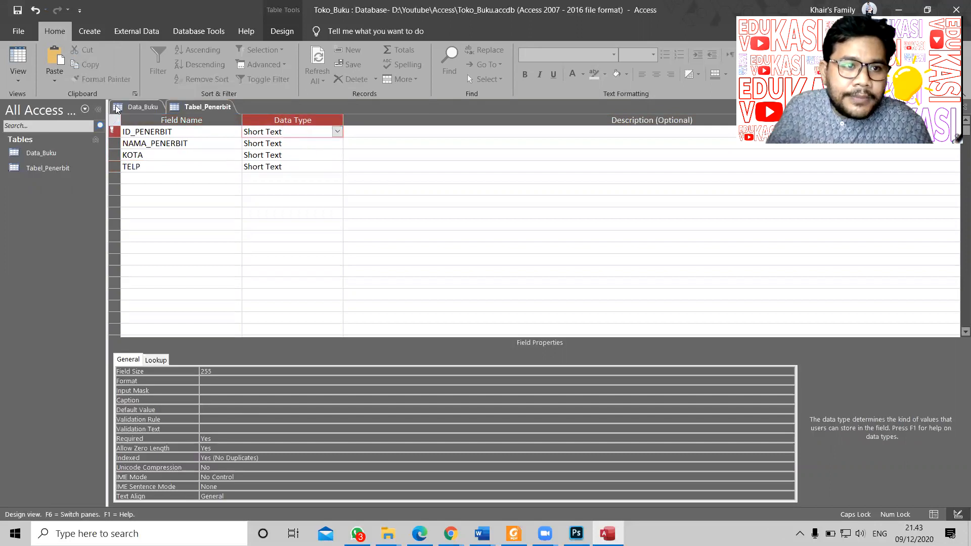
click(140, 107)
Step: Switch Data_Buku to Design view
click(29, 53)
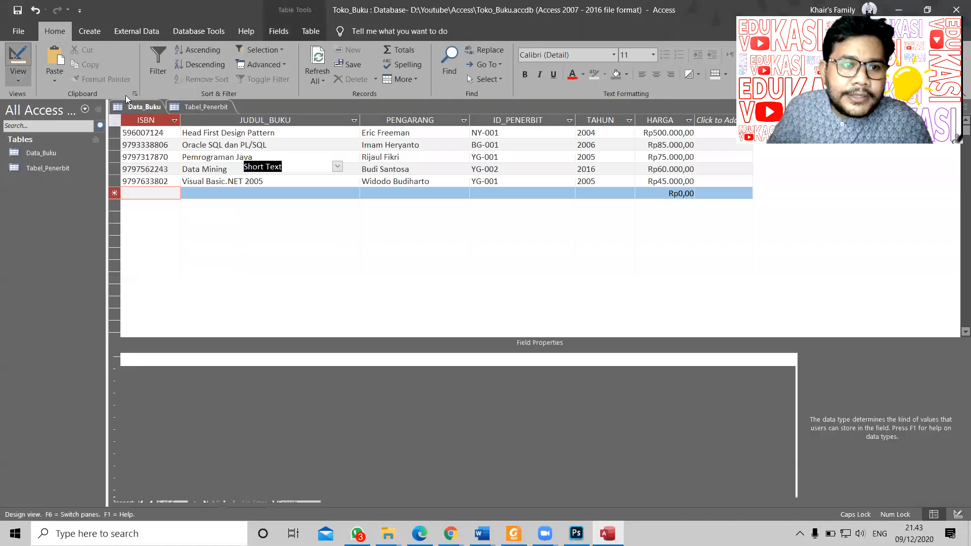
click(186, 164)
click(297, 169)
Step: Adjust the field sizes of ID_PENERBIT (25), NAMA_PENERBIT, KOTA and TELP
click(187, 107)
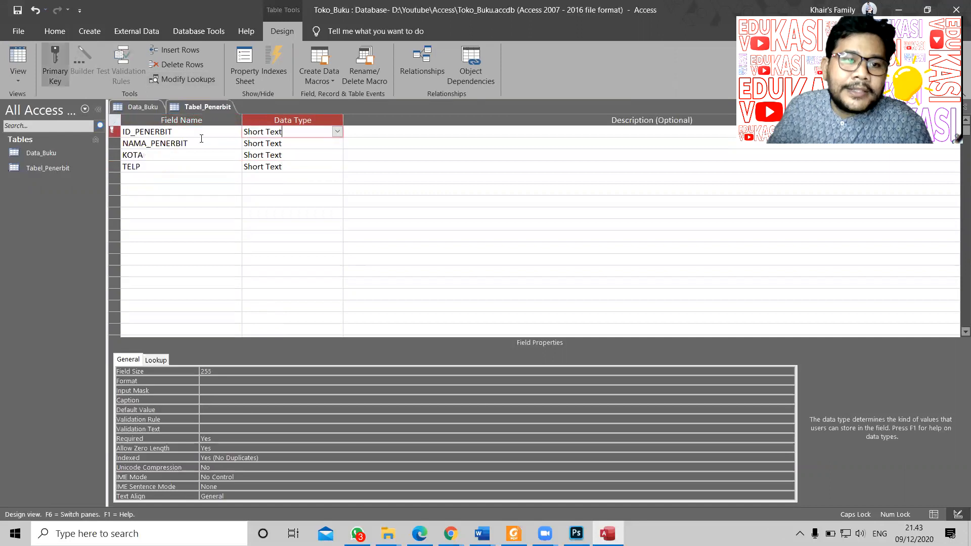
click(219, 372)
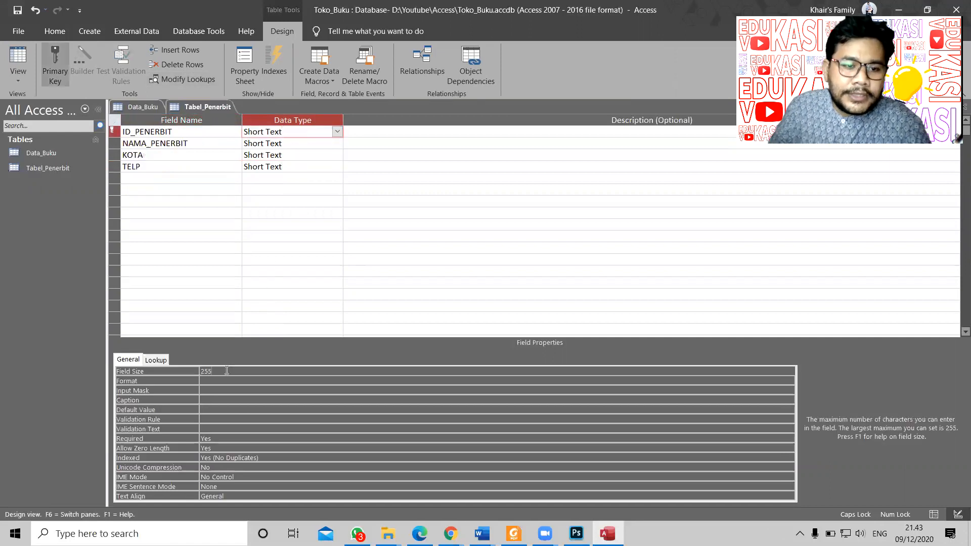
key(BackSpace)
click(316, 220)
click(219, 144)
click(291, 145)
click(178, 371)
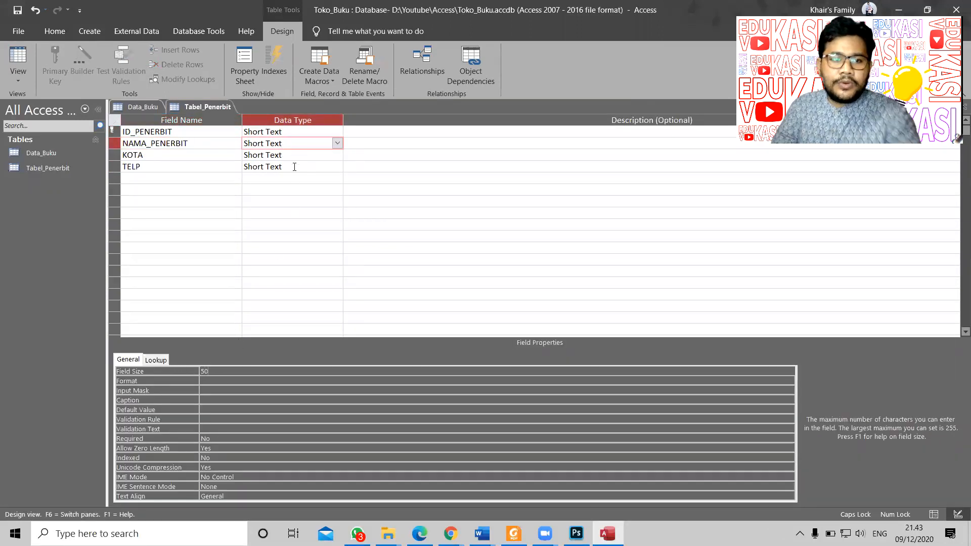
click(223, 158)
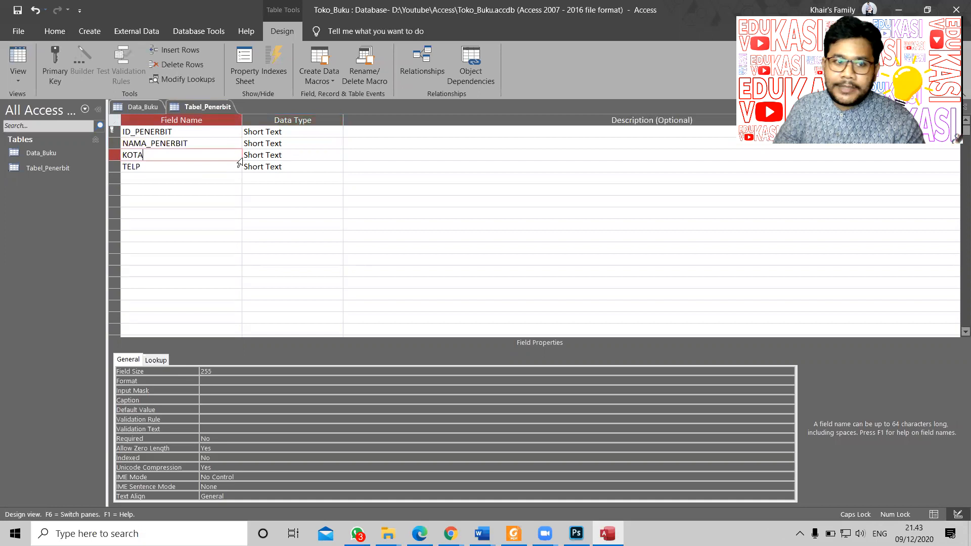
click(273, 156)
click(200, 372)
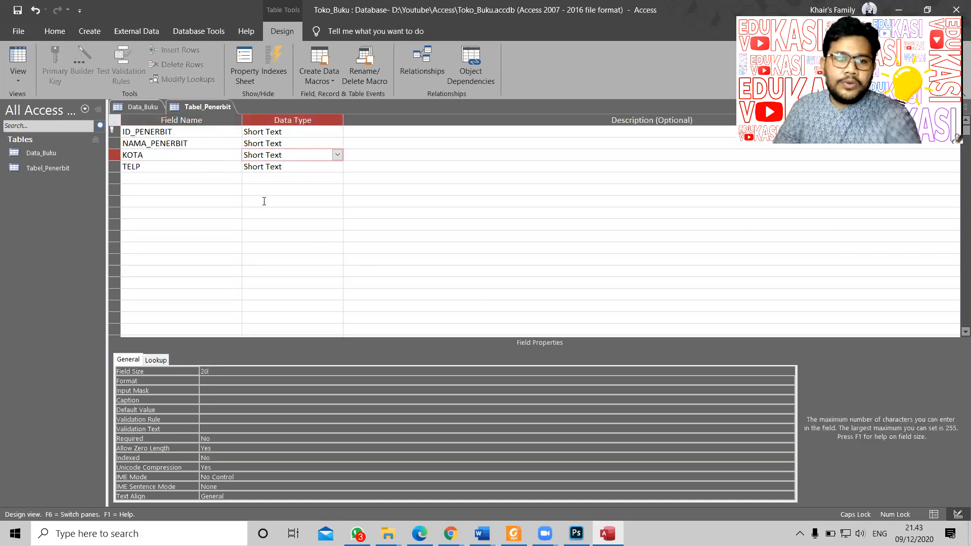
click(301, 168)
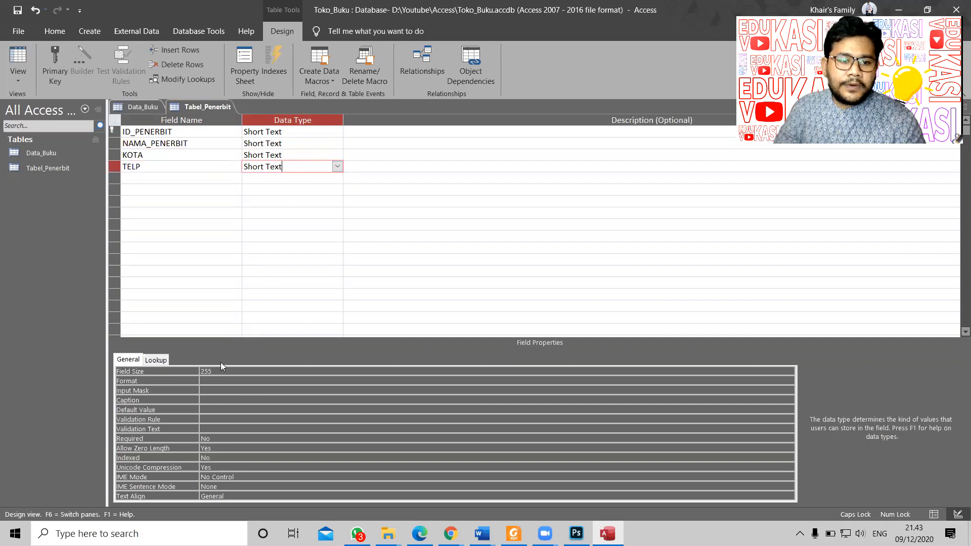
click(200, 372)
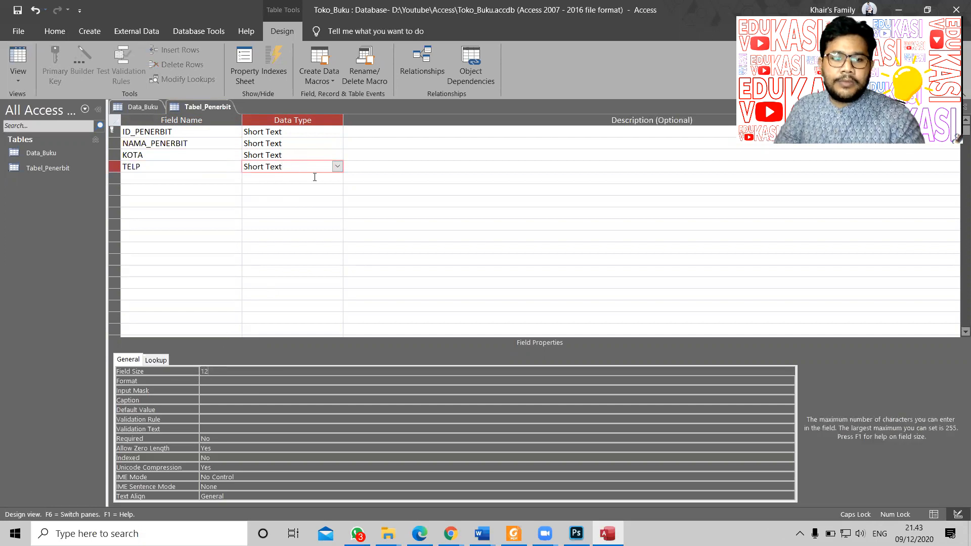
click(318, 159)
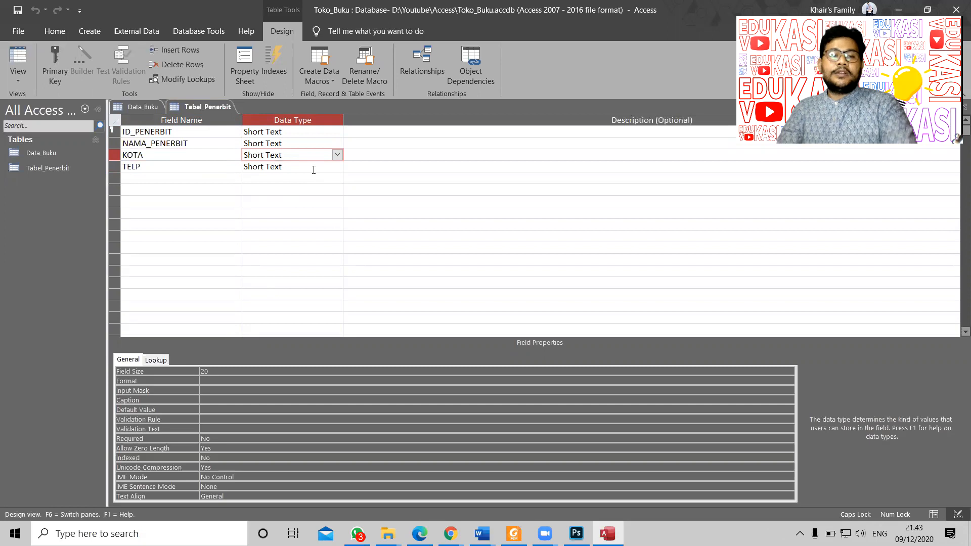
Step: Switch Tabel_Penerbit to Datasheet View
right_click(196, 109)
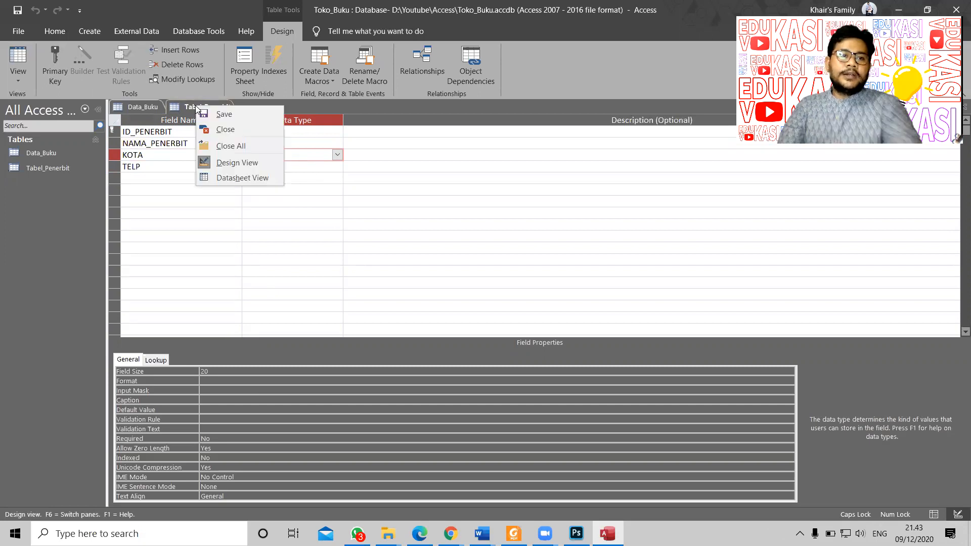
click(174, 133)
click(115, 131)
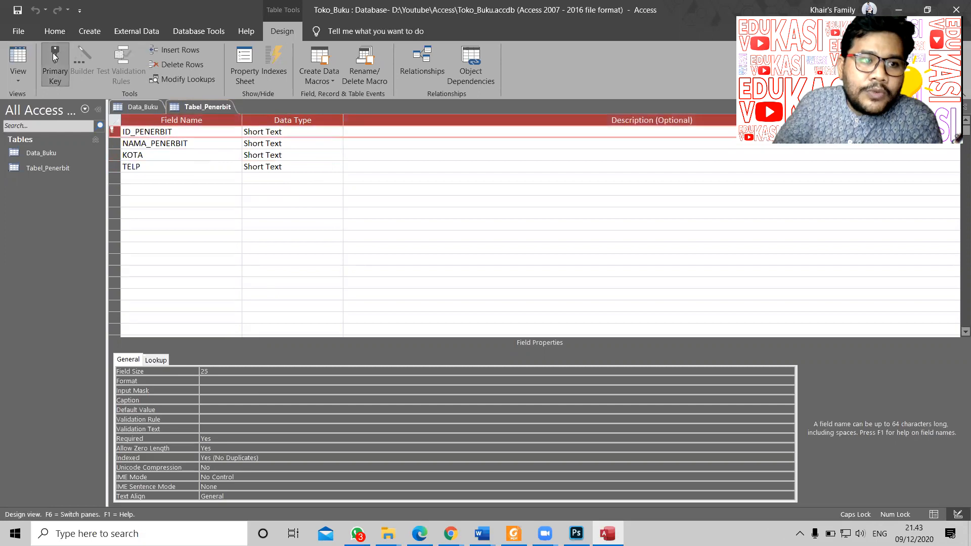
click(140, 107)
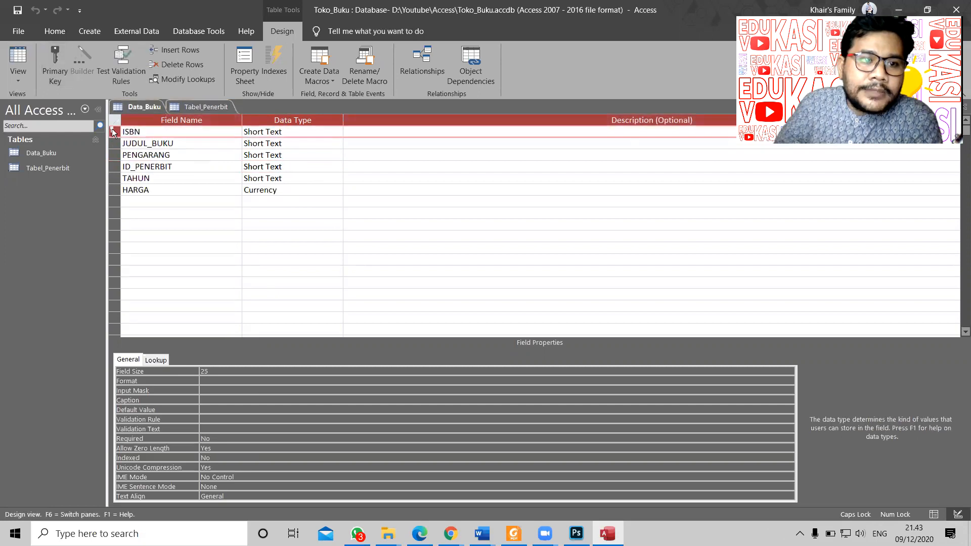
click(204, 105)
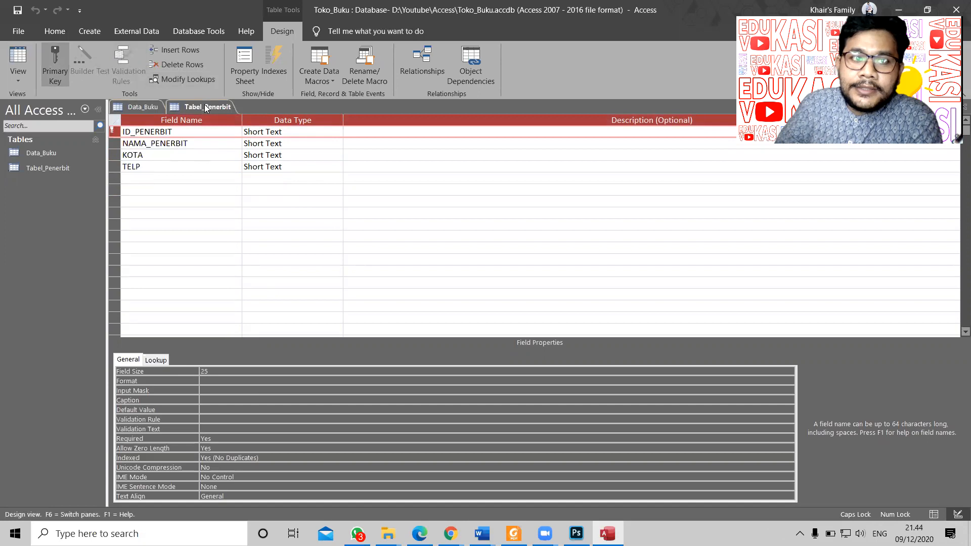
right_click(204, 104)
click(242, 176)
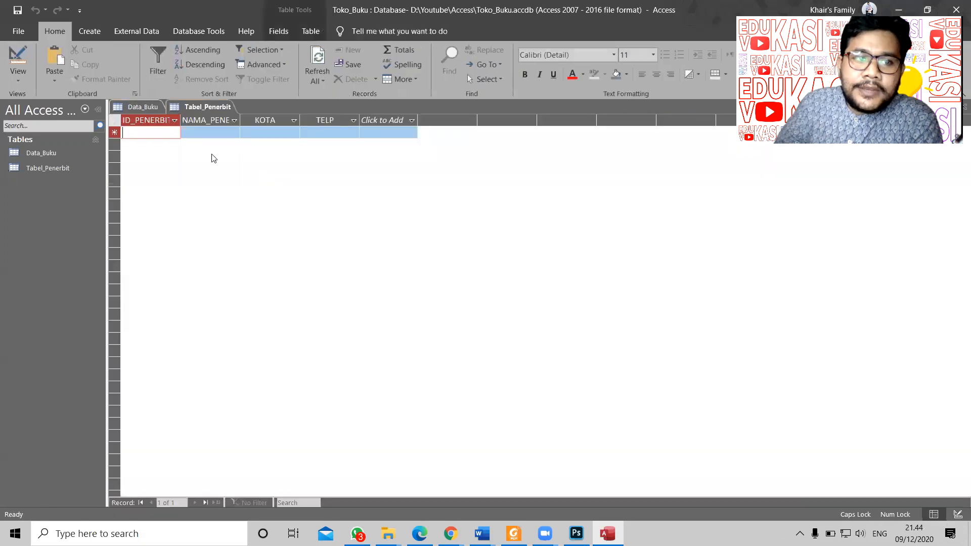
Step: Copy the ID BG-001 from the PDF into the first record's ID_PENERBIT cell
key(alt+Tab)
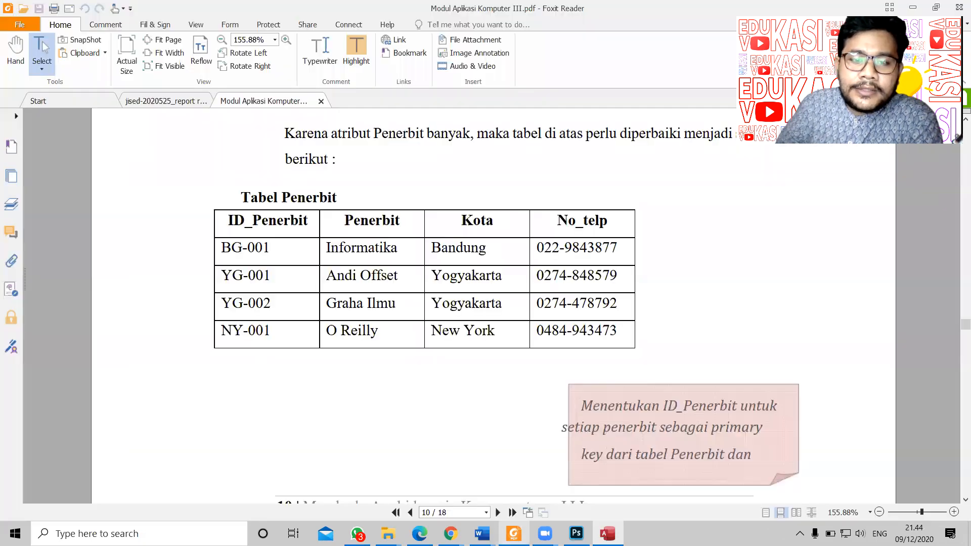
drag(279, 249, 610, 249)
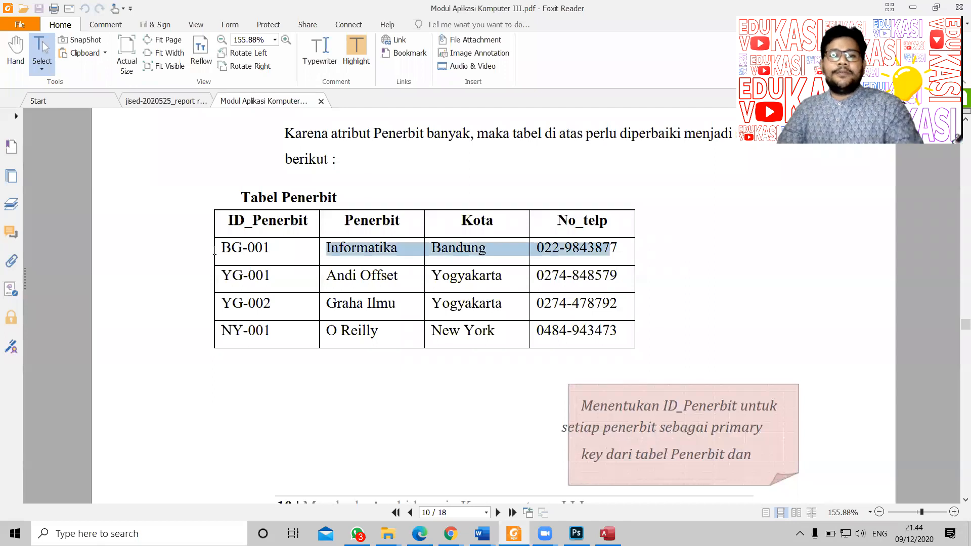
click(257, 252)
drag(273, 249, 219, 248)
key(ctrl+c)
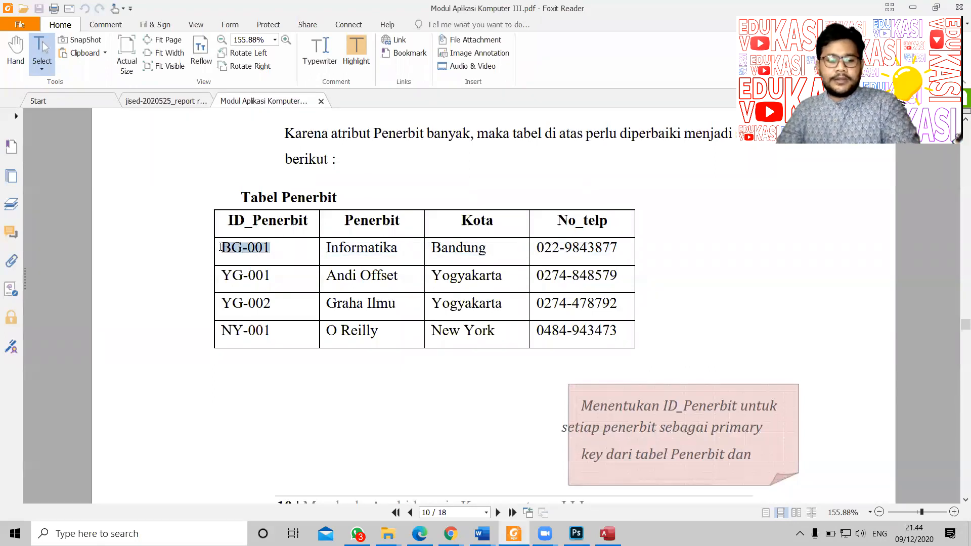
key(alt+Tab)
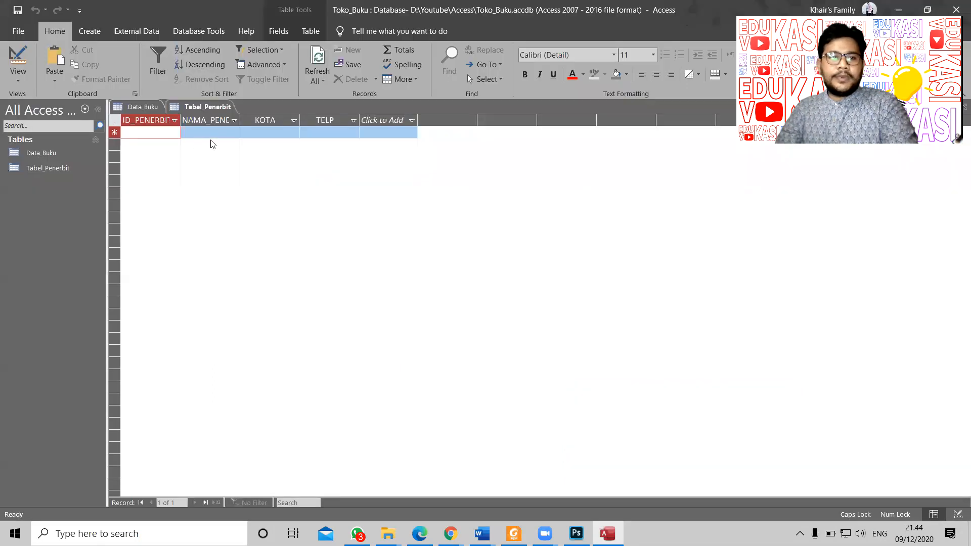
key(ctrl+v)
key(Tab)
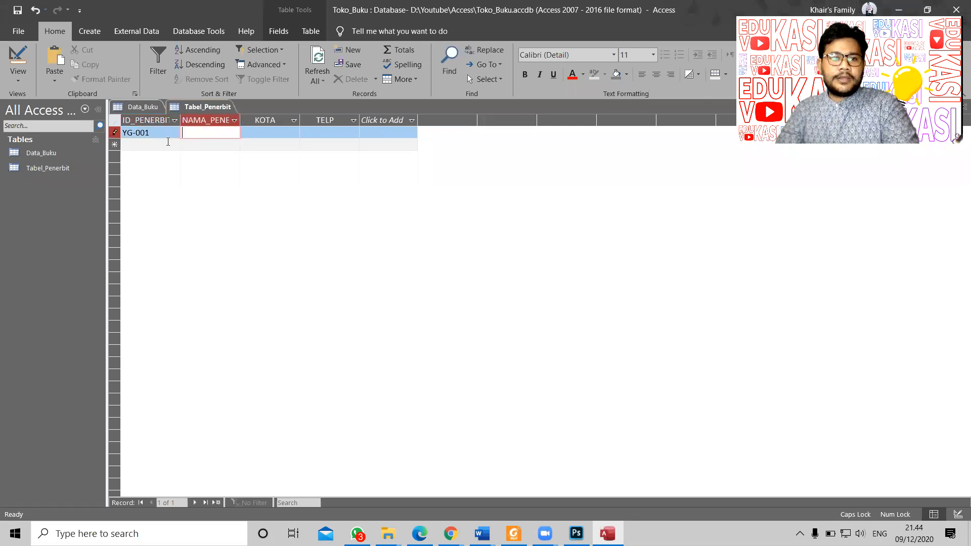
key(alt+Tab)
right_click(256, 249)
click(261, 251)
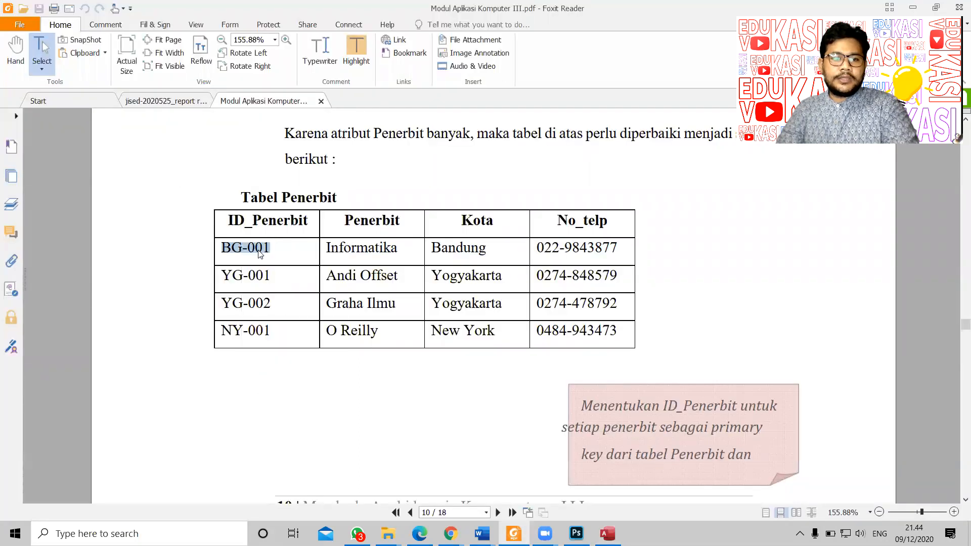
key(alt+Tab)
key(shift+Tab)
key(ctrl+v)
key(Tab)
Step: Copy Informatika into NAMA_PENERBIT and Bandung into KOTA
key(alt+Tab)
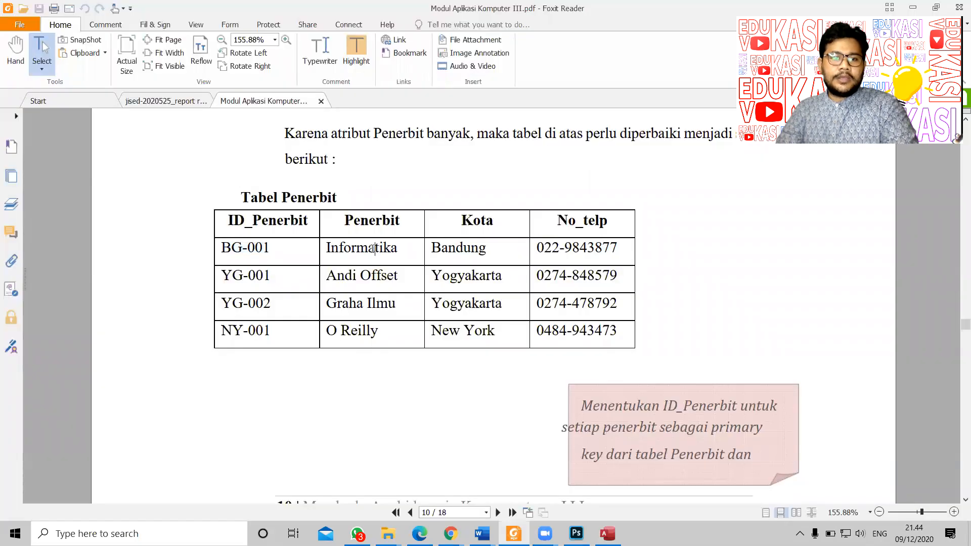
double_click(372, 249)
key(ctrl+c)
key(alt+Tab)
key(ctrl+v)
key(Tab)
key(alt+Tab)
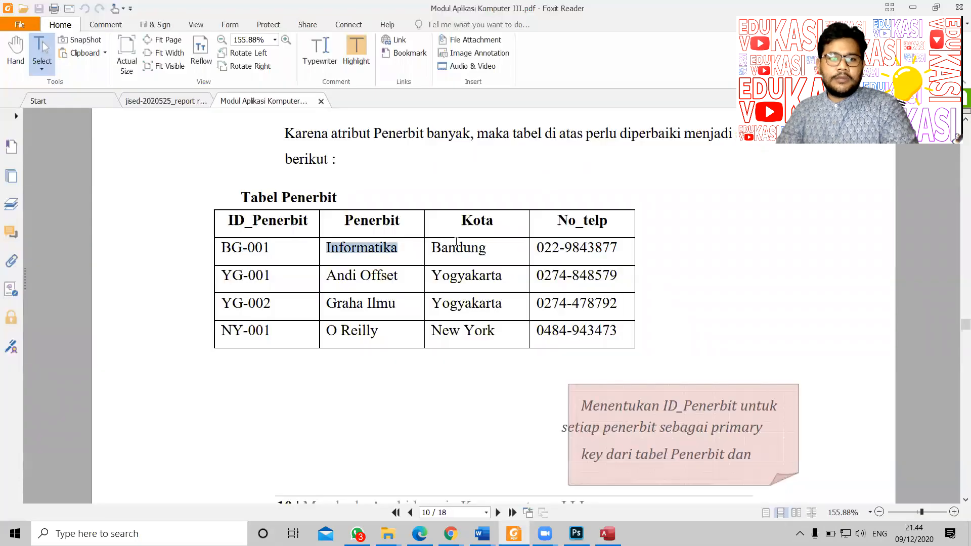
double_click(456, 247)
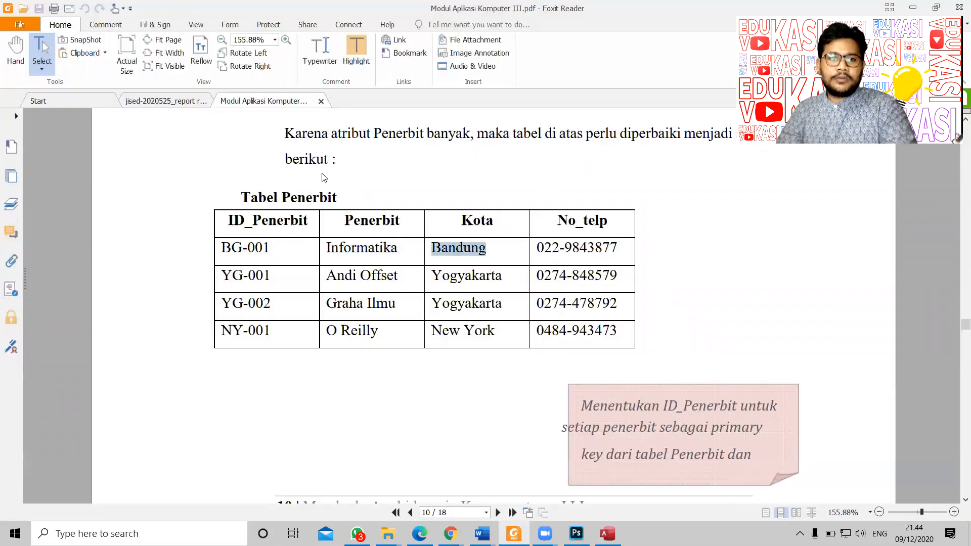
key(ctrl+c)
key(alt+Tab)
key(ctrl+v)
key(Tab)
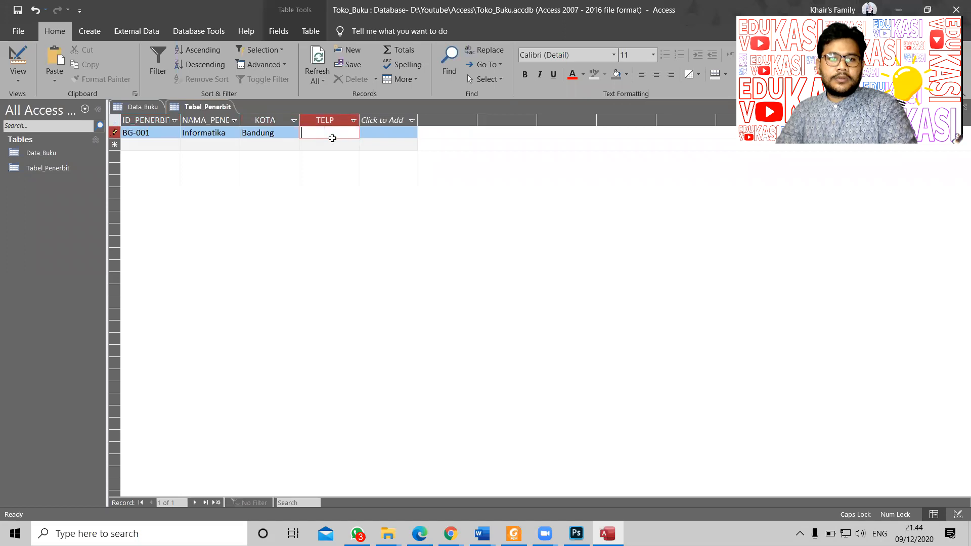
Step: Copy the BG-001 phone number into TELP, replacing a mistaken Bandung, and select YG-001 in the PDF
key(alt+Tab)
double_click(544, 248)
click(554, 247)
drag(534, 247, 619, 248)
key(ctrl+c)
key(alt+Tab)
key(ctrl+v)
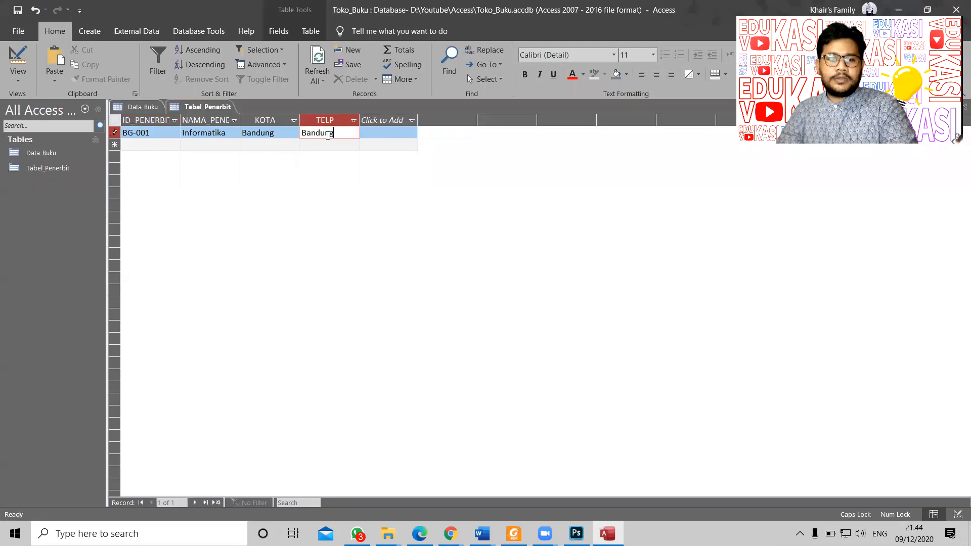
drag(350, 136, 247, 133)
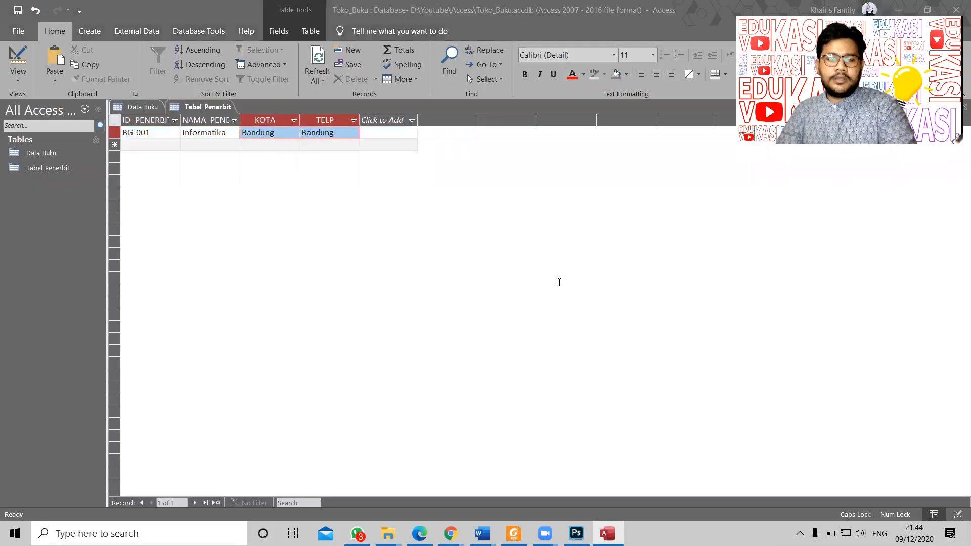
key(alt+Tab)
click(631, 256)
drag(620, 251, 536, 249)
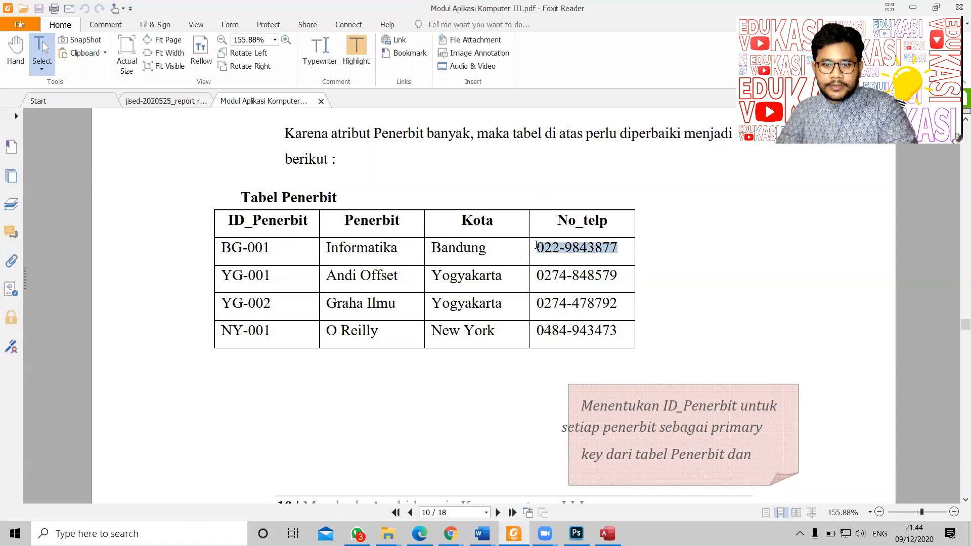
right_click(568, 249)
click(571, 255)
key(alt+Tab)
click(336, 134)
drag(335, 134, 303, 134)
key(ctrl+v)
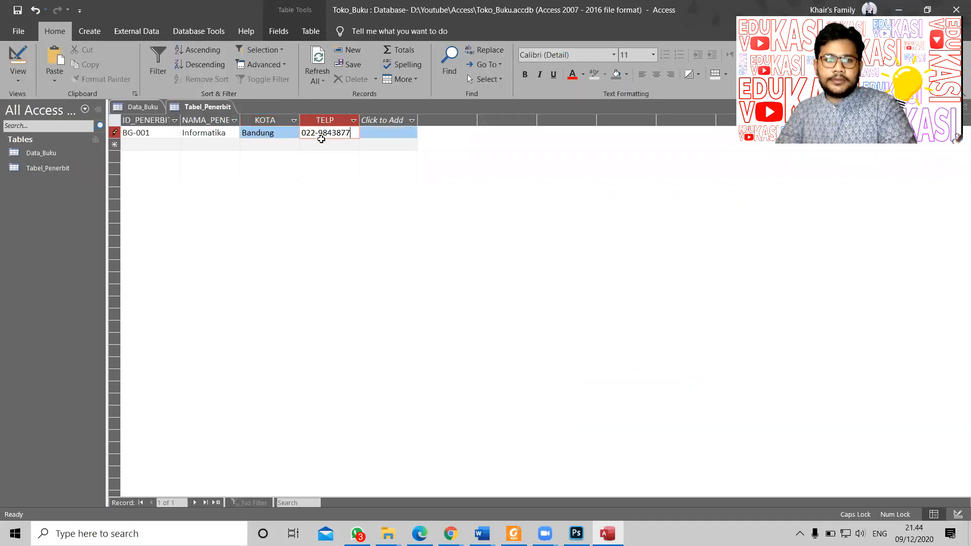
key(Return)
key(alt+Tab)
drag(271, 275, 224, 273)
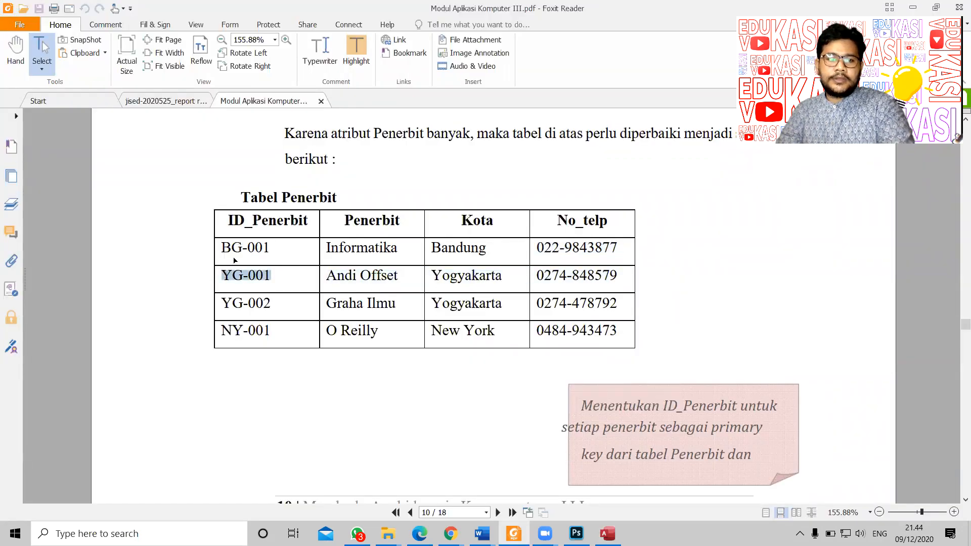
Step: Enter ID YG-001 from the PDF in the second record's ID_PENERBIT cell
key(alt+Tab)
key(ctrl+v)
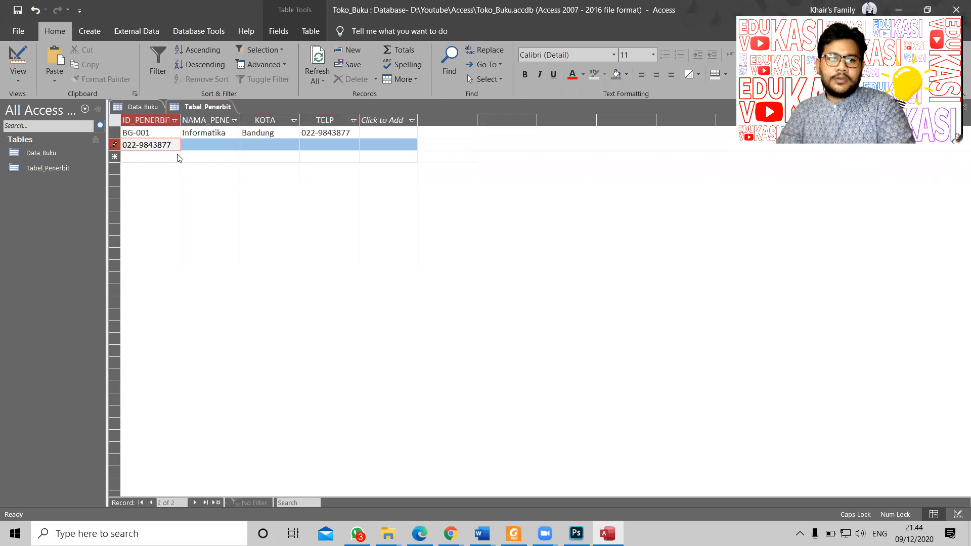
key(alt+Tab)
right_click(237, 276)
click(255, 279)
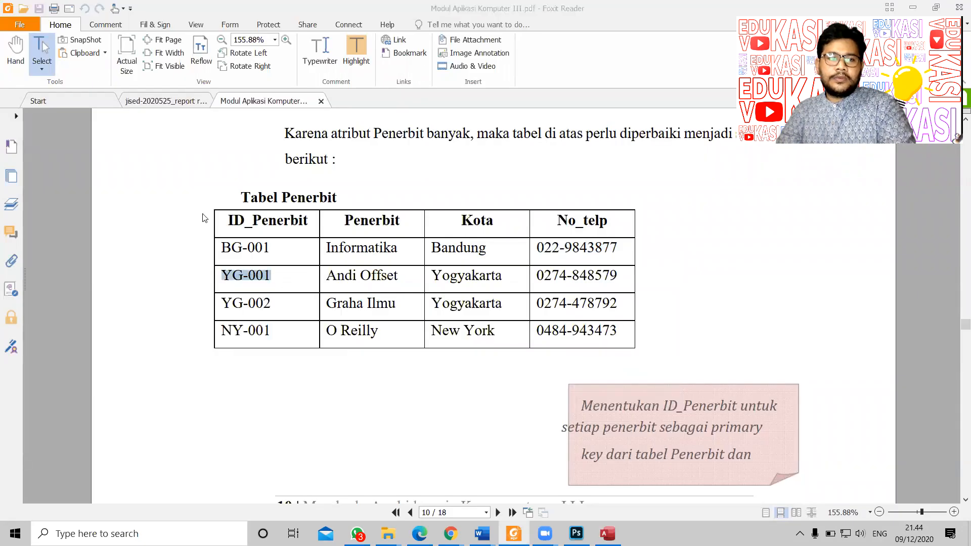
key(alt+Tab)
drag(174, 146, 121, 145)
key(ctrl+v)
key(Tab)
Step: Copy Andi Offset into NAMA_PENERBIT and Yogyakarta into KOTA
key(alt+Tab)
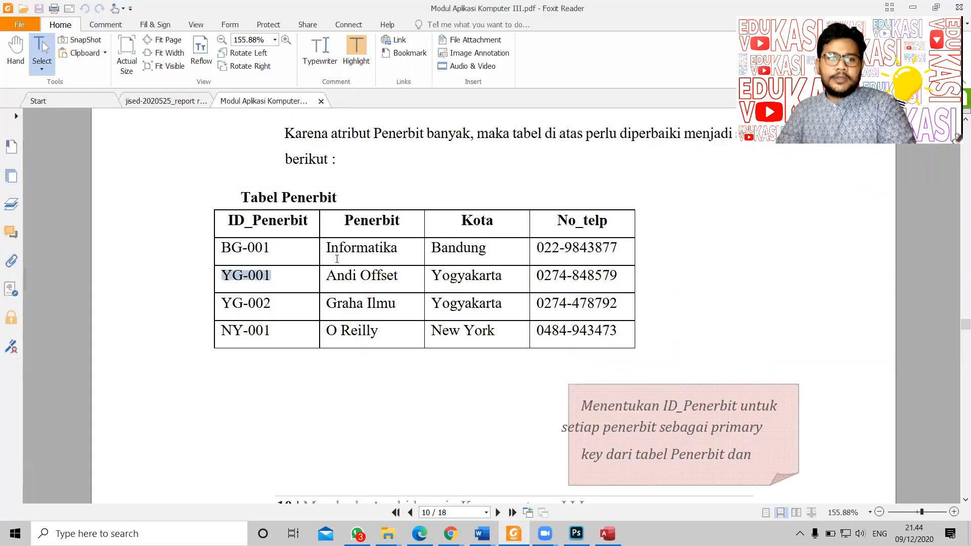
triple_click(338, 277)
drag(327, 278, 399, 280)
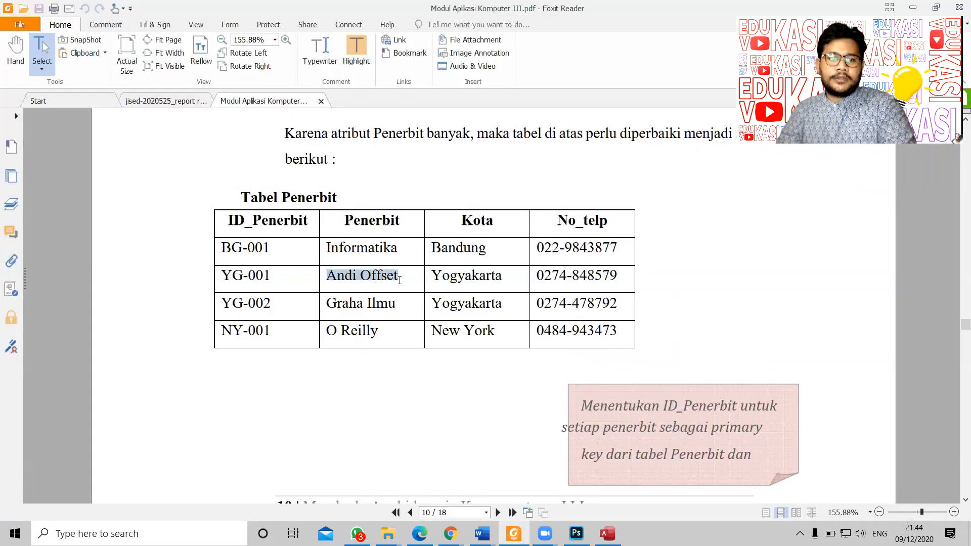
key(ctrl+c)
key(alt+Tab)
key(ctrl+v)
key(alt+Tab)
click(434, 279)
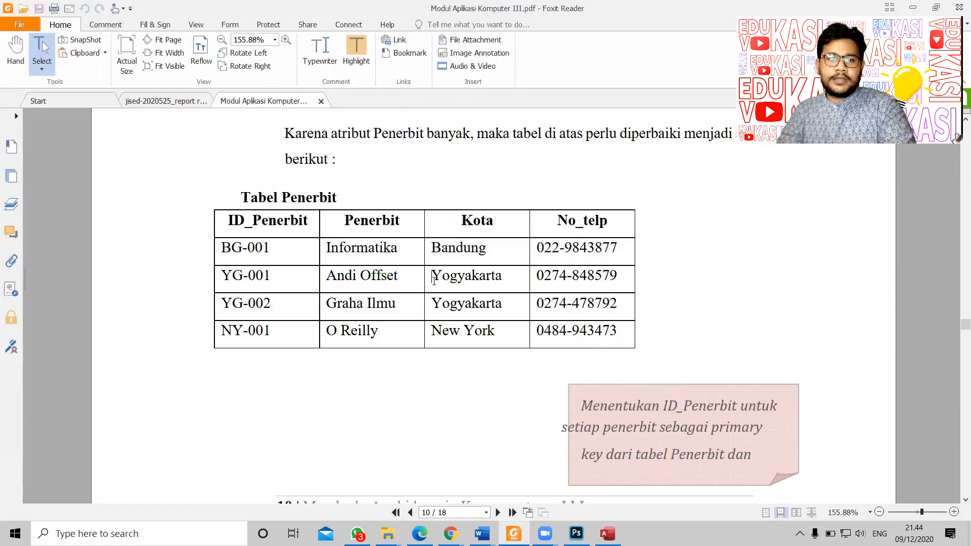
drag(434, 280, 517, 280)
right_click(493, 282)
click(508, 286)
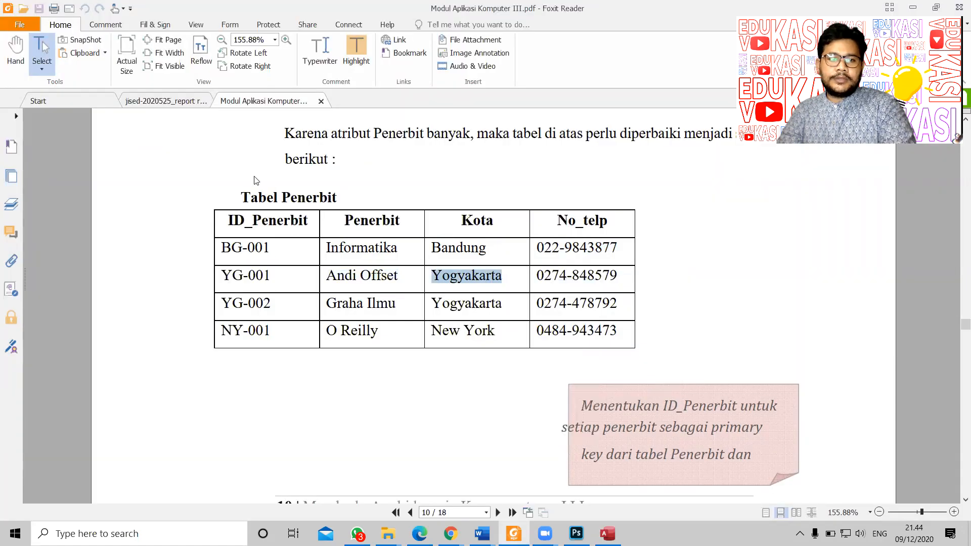
key(alt+Tab)
click(267, 146)
key(ctrl+v)
key(Tab)
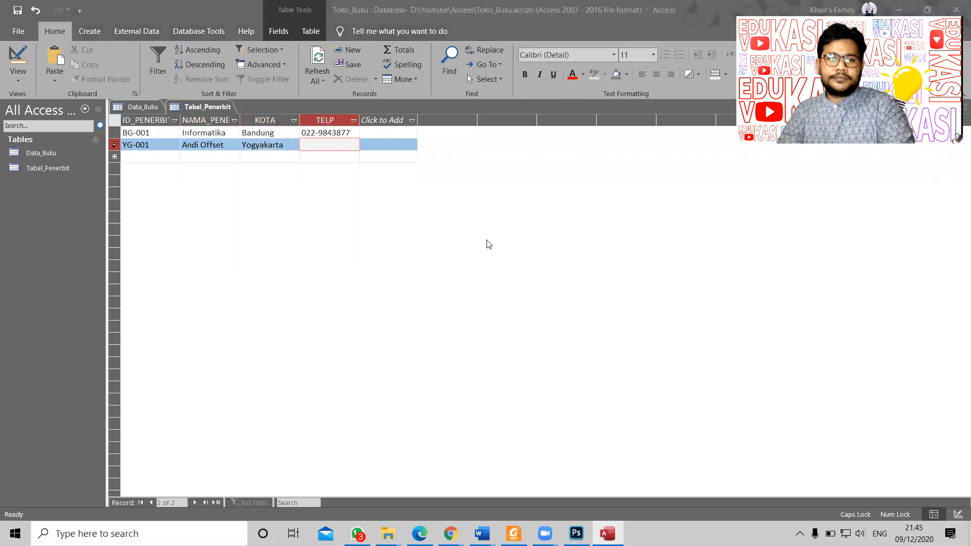
Step: Copy the YG-001 phone number into TELP, replacing a mistaken Yogyakarta, then select YG-002 in the PDF
key(alt+Tab)
drag(538, 277, 621, 277)
key(alt+Tab)
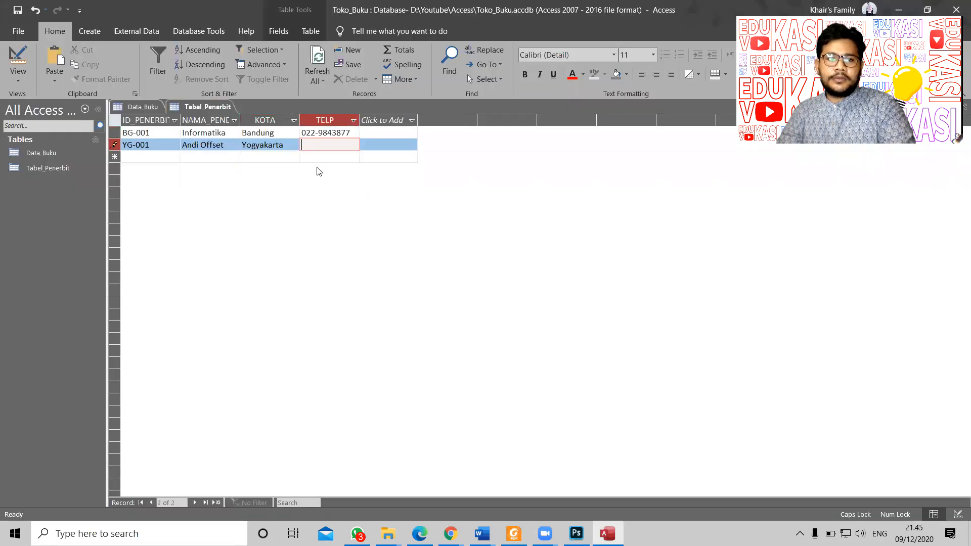
key(ctrl+v)
key(alt+Tab)
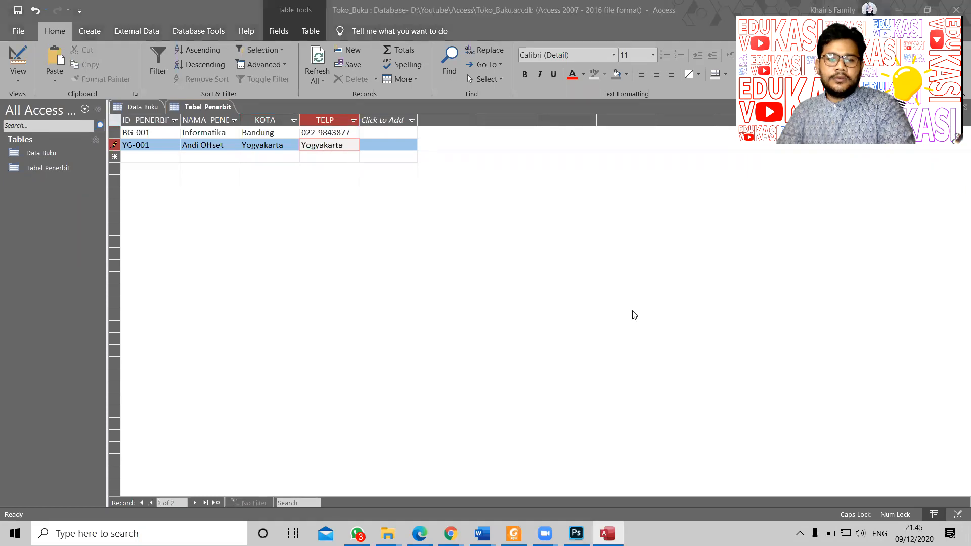
right_click(584, 279)
click(603, 284)
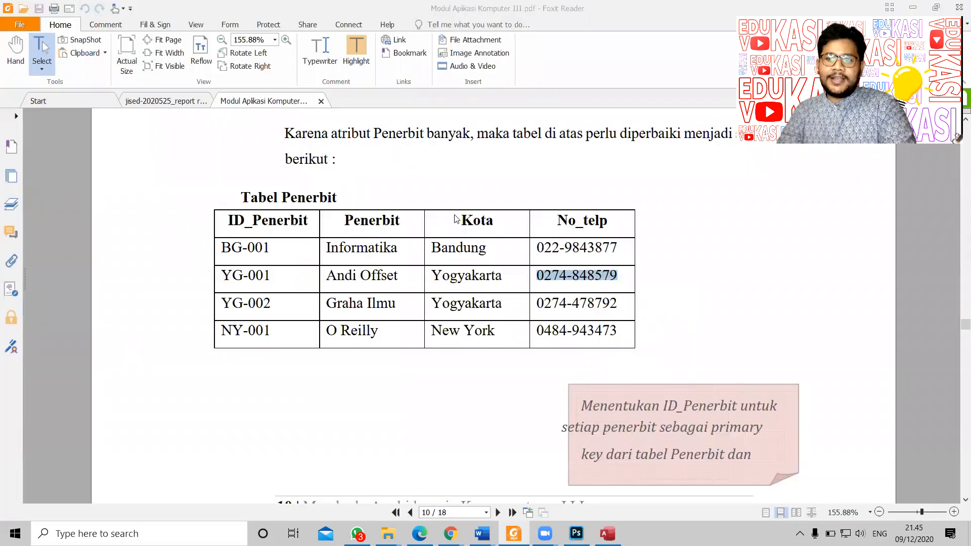
key(alt+Tab)
double_click(320, 147)
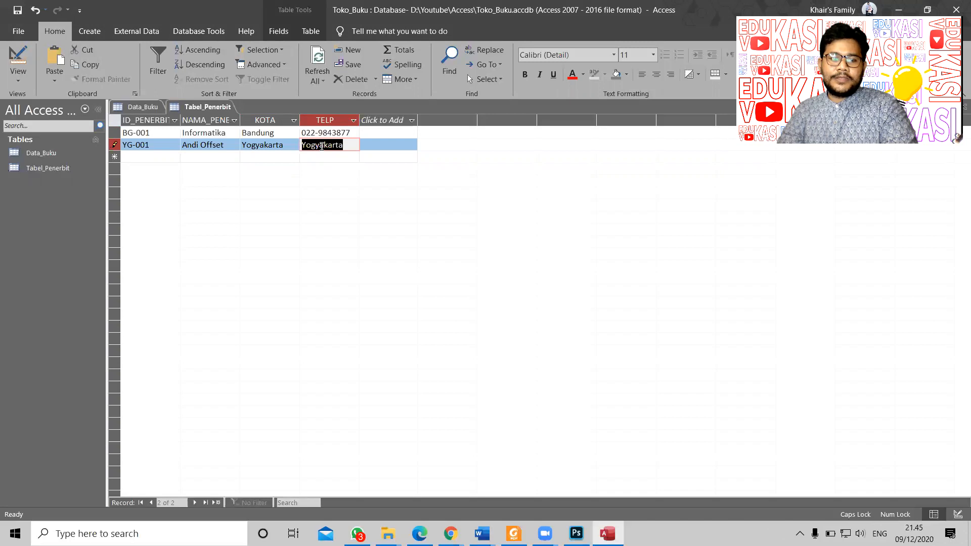
key(ctrl+v)
key(alt+Tab)
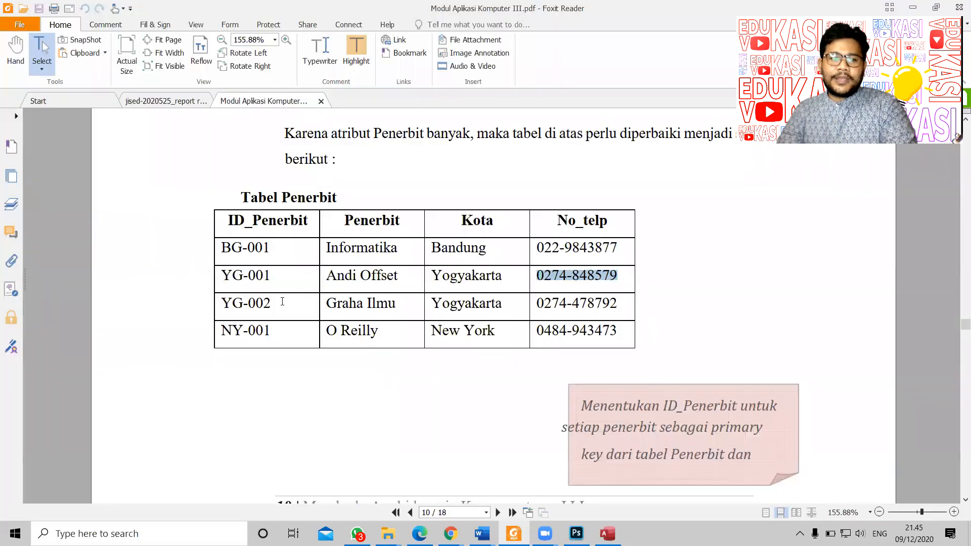
drag(282, 301, 221, 303)
Step: Paste YG-002 and Graha Ilmu from the PDF into a new publisher record's ID and name
right_click(227, 303)
click(244, 307)
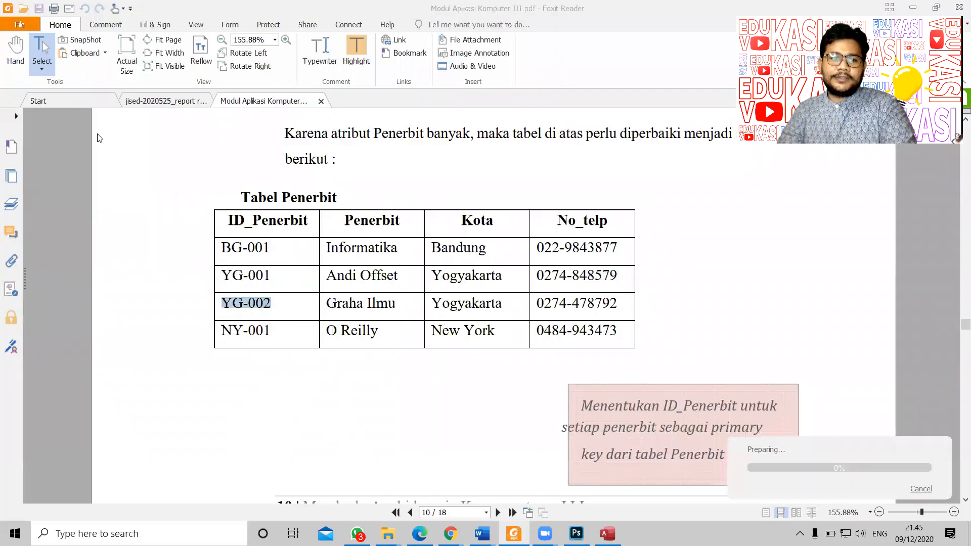
key(alt+Tab)
key(Tab)
key(ctrl+v)
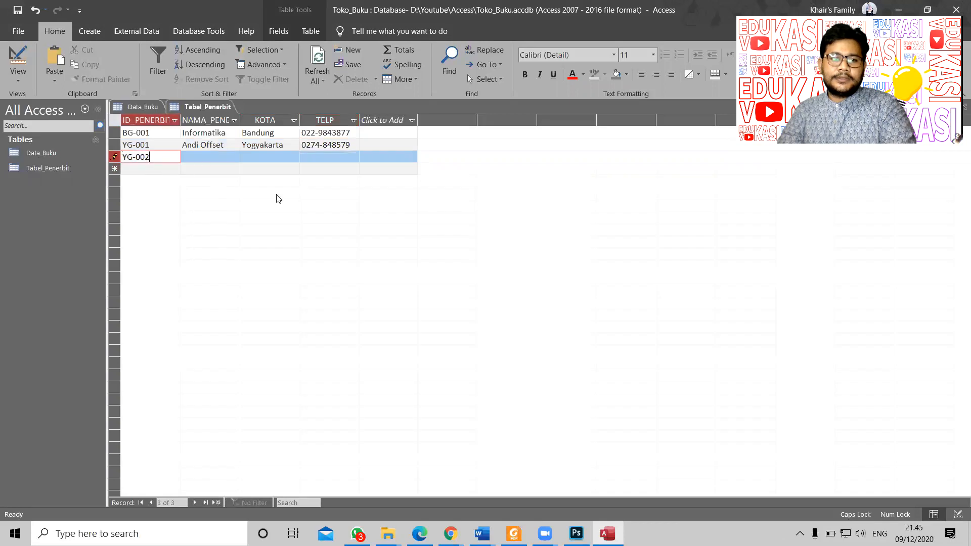
key(alt+Tab)
drag(330, 303, 396, 303)
right_click(380, 306)
click(396, 311)
key(alt+Tab)
click(215, 155)
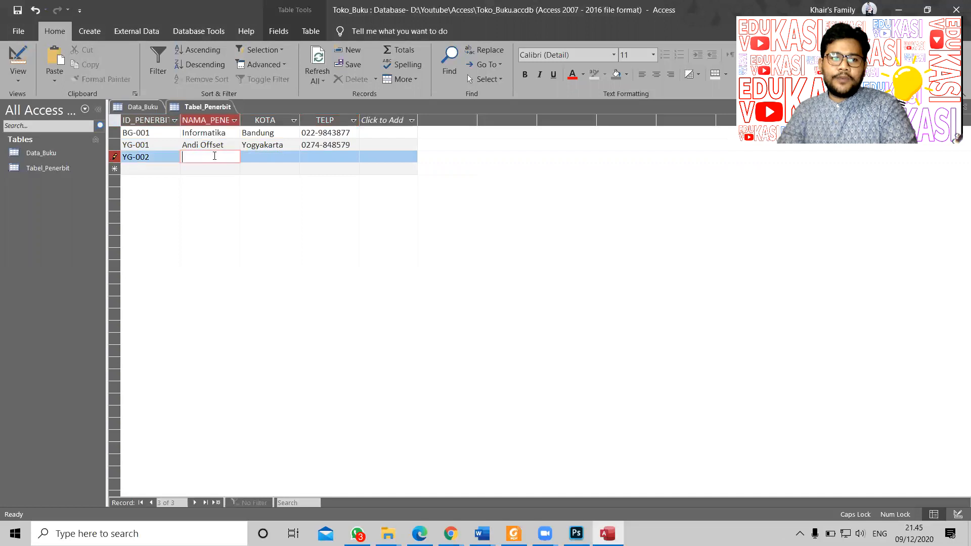
key(ctrl+v)
key(alt+Tab)
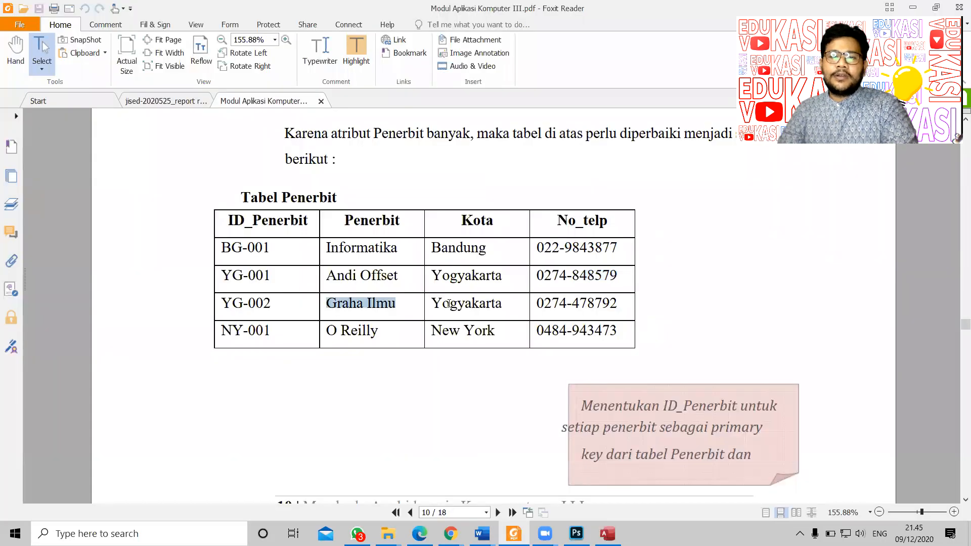
drag(433, 304, 507, 301)
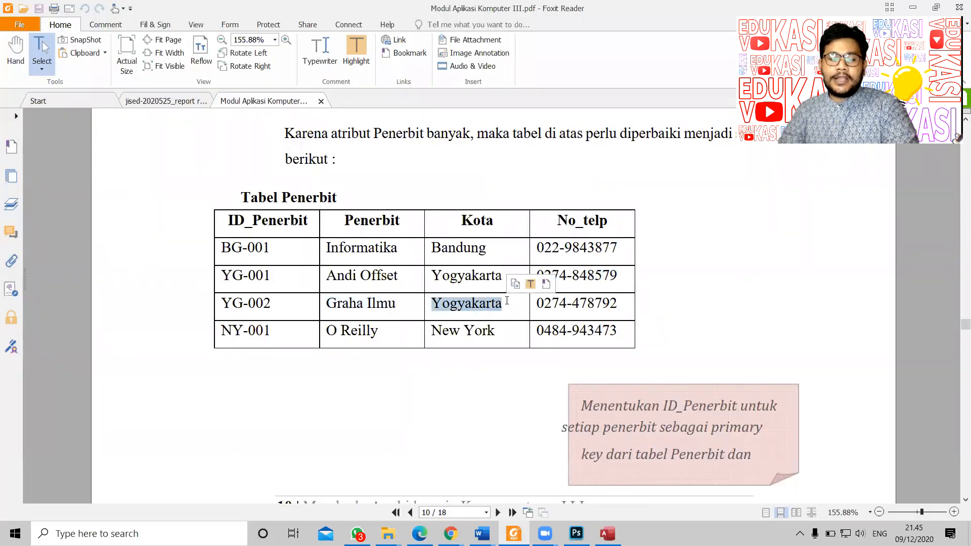
right_click(490, 305)
click(506, 312)
key(alt+Tab)
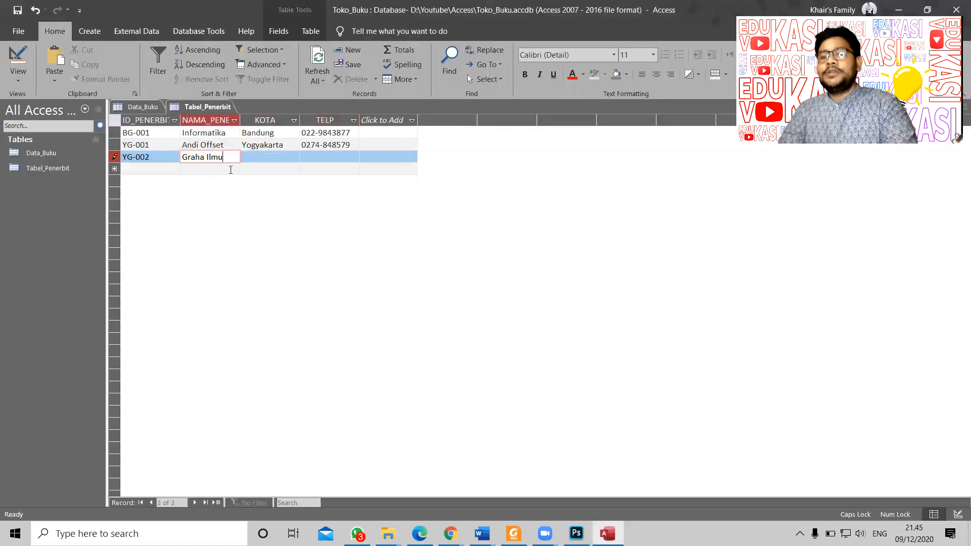
click(271, 159)
key(ctrl+v)
key(alt+Tab)
drag(537, 302, 617, 304)
right_click(618, 304)
click(631, 312)
key(alt+Tab)
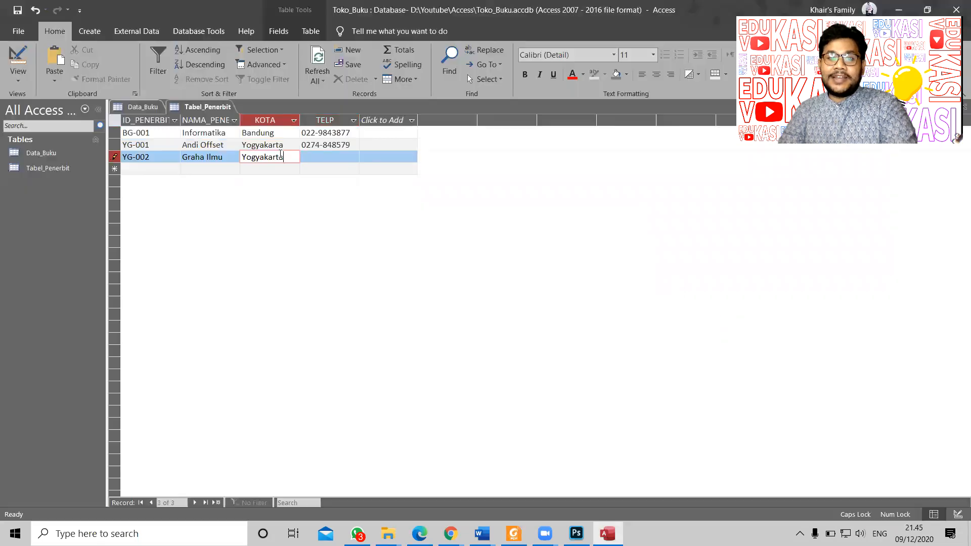
click(347, 159)
key(ctrl+v)
Step: Paste NY-001 and O Reilly from the PDF into the next record's ID and name
key(alt+Tab)
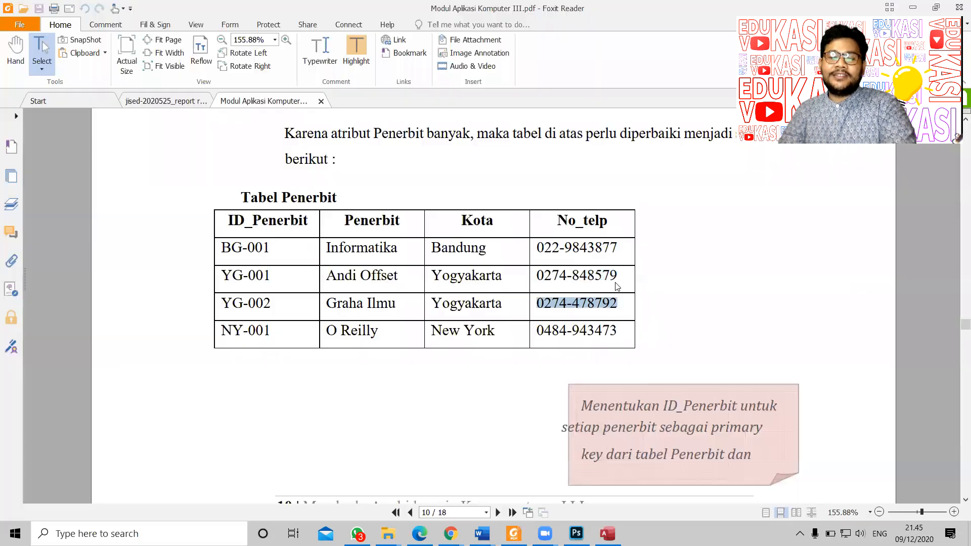
drag(223, 332, 223, 335)
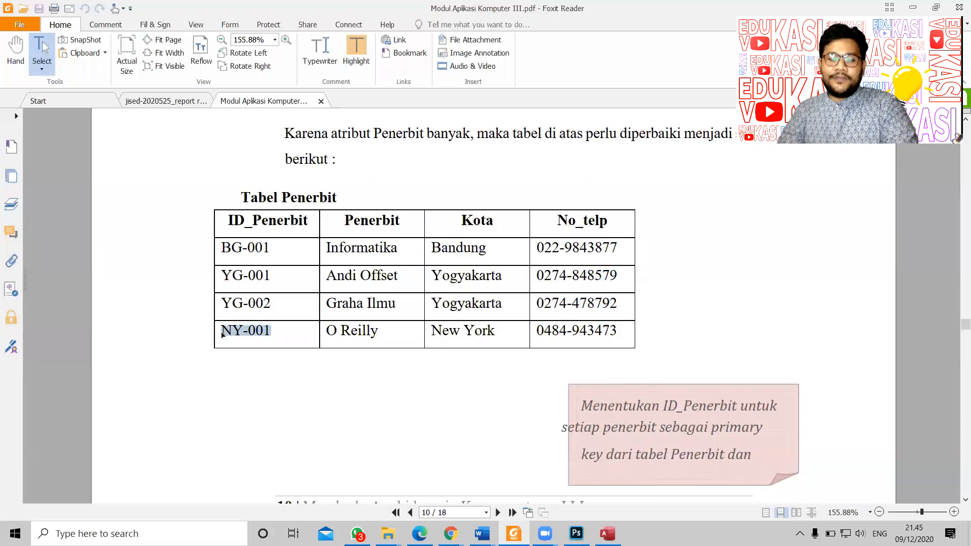
right_click(223, 332)
click(245, 337)
key(alt+Tab)
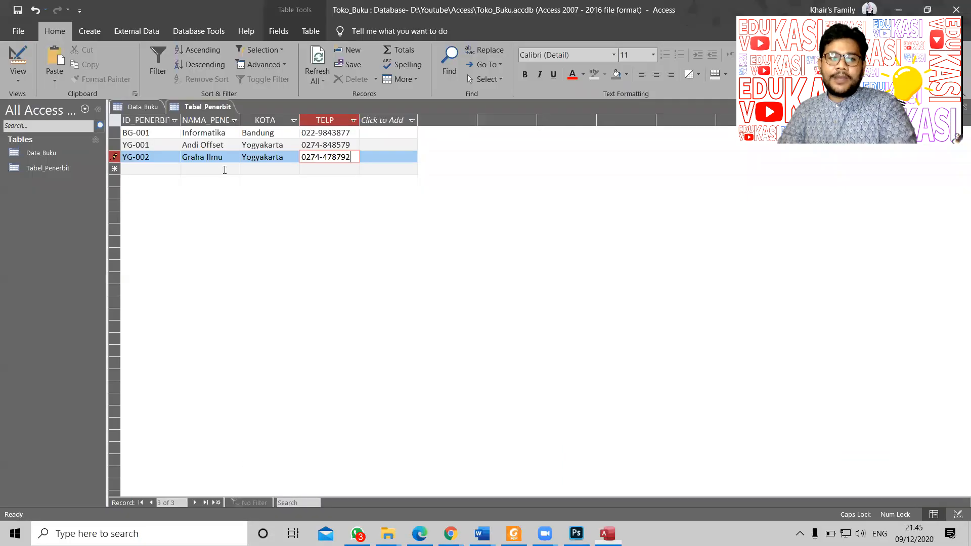
click(164, 168)
key(ctrl+v)
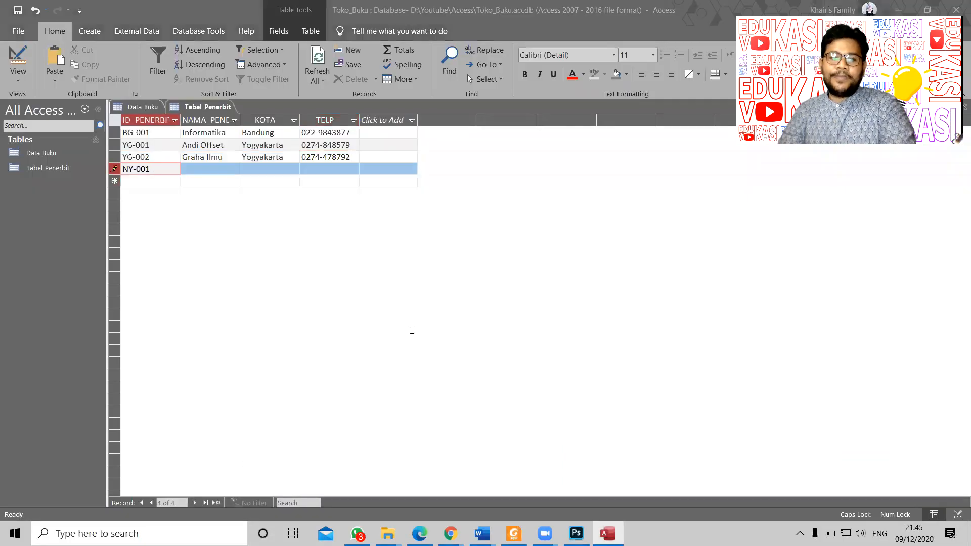
key(alt+Tab)
drag(326, 333, 397, 333)
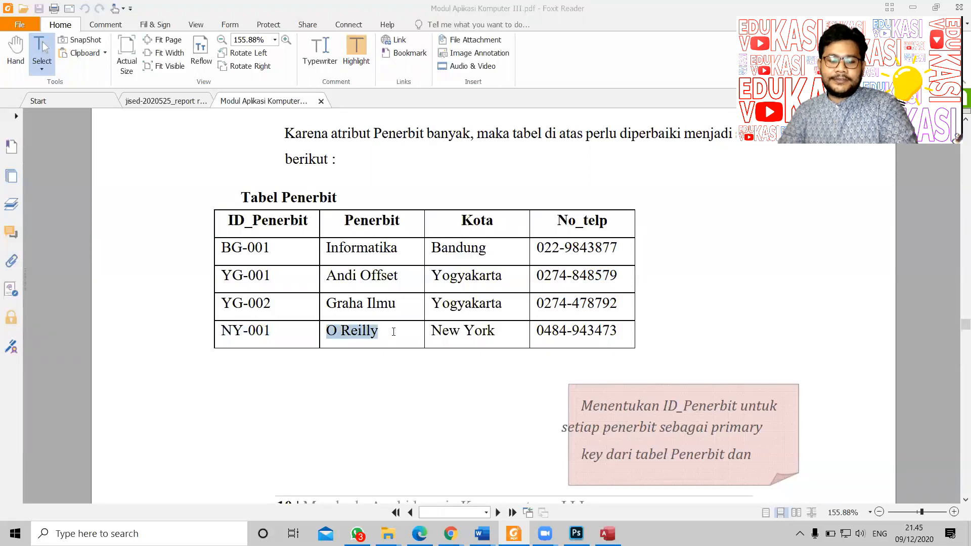
key(ctrl+c)
key(alt+Tab)
click(199, 168)
key(ctrl+v)
key(alt+Tab)
drag(431, 332, 495, 332)
key(alt+Tab)
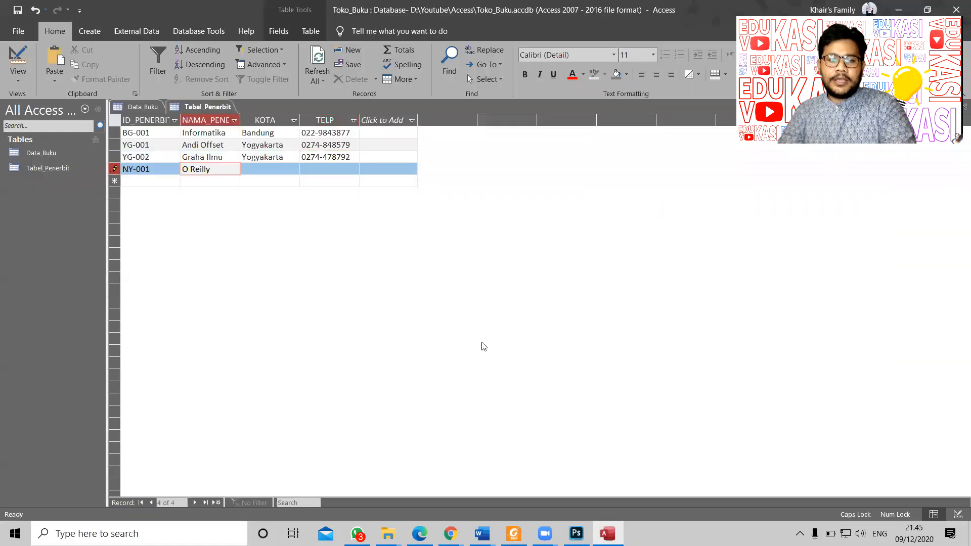
key(alt+Tab)
right_click(434, 331)
click(453, 339)
key(alt+Tab)
click(260, 169)
key(ctrl+v)
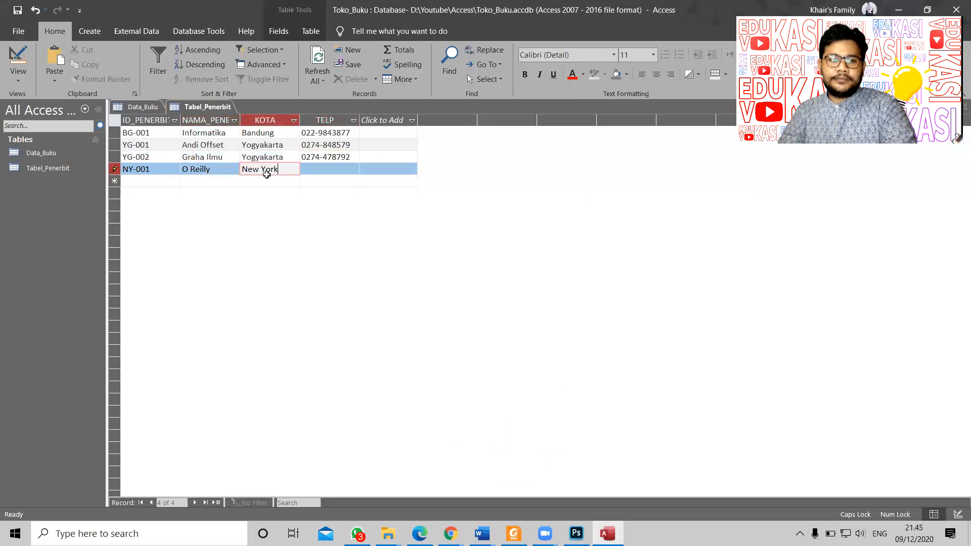
key(alt+Tab)
drag(536, 331, 616, 331)
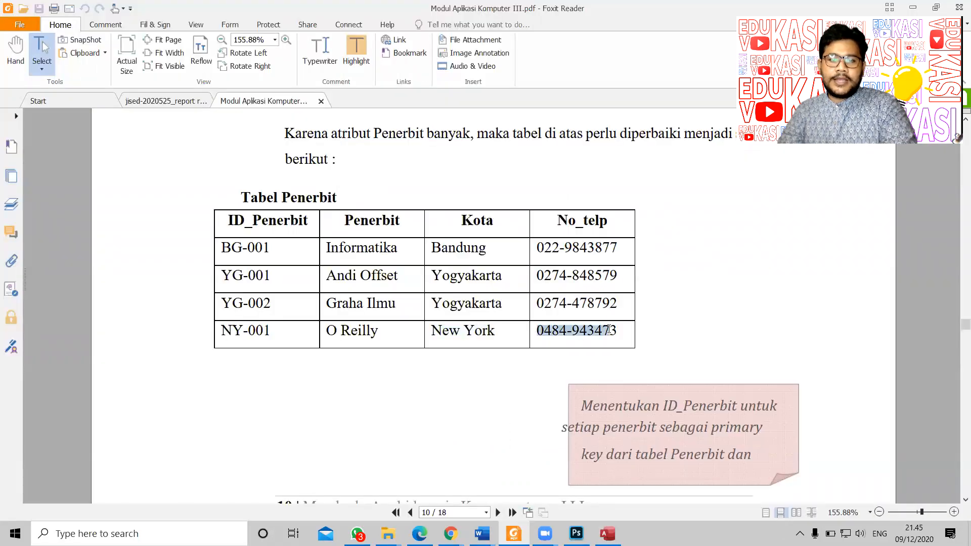
right_click(601, 330)
click(629, 333)
key(alt+Tab)
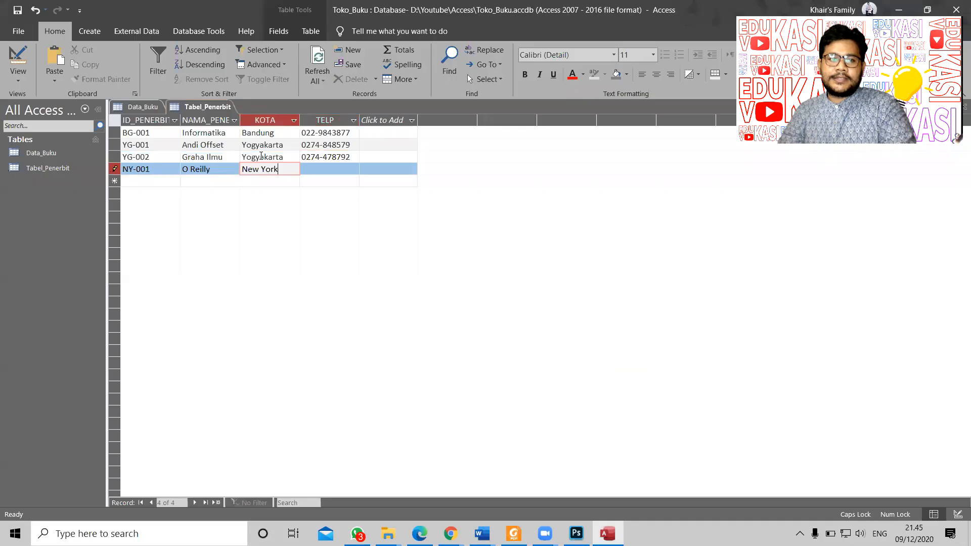
click(320, 173)
key(ctrl+v)
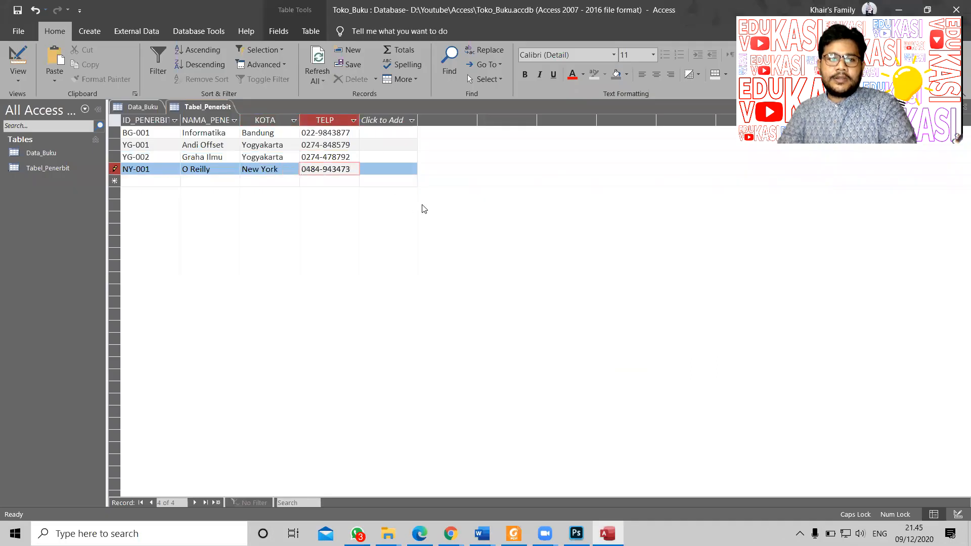
click(450, 178)
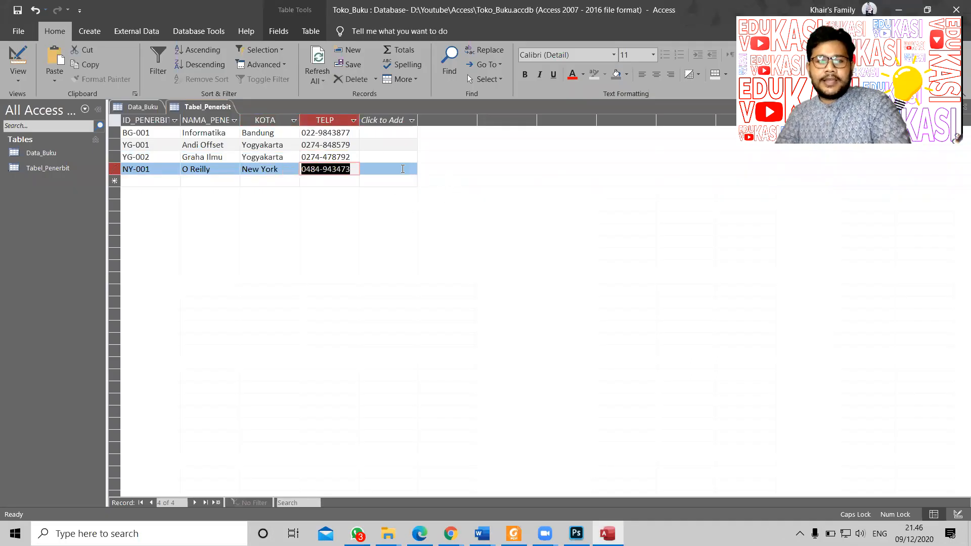
click(402, 169)
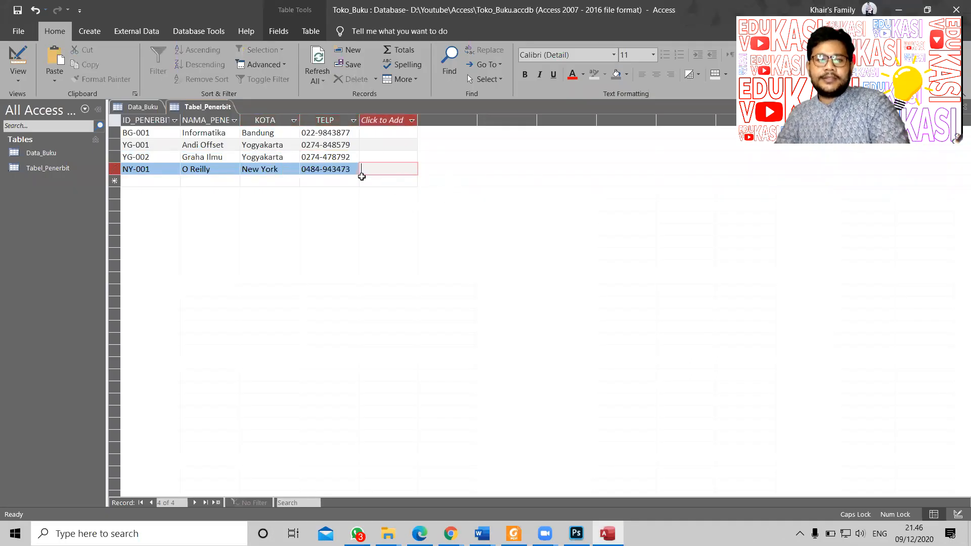
right_click(198, 108)
Step: Show Data_Buku in Datasheet View, then close all open tables from its tab menu
click(186, 199)
click(141, 107)
click(197, 107)
click(144, 107)
click(18, 58)
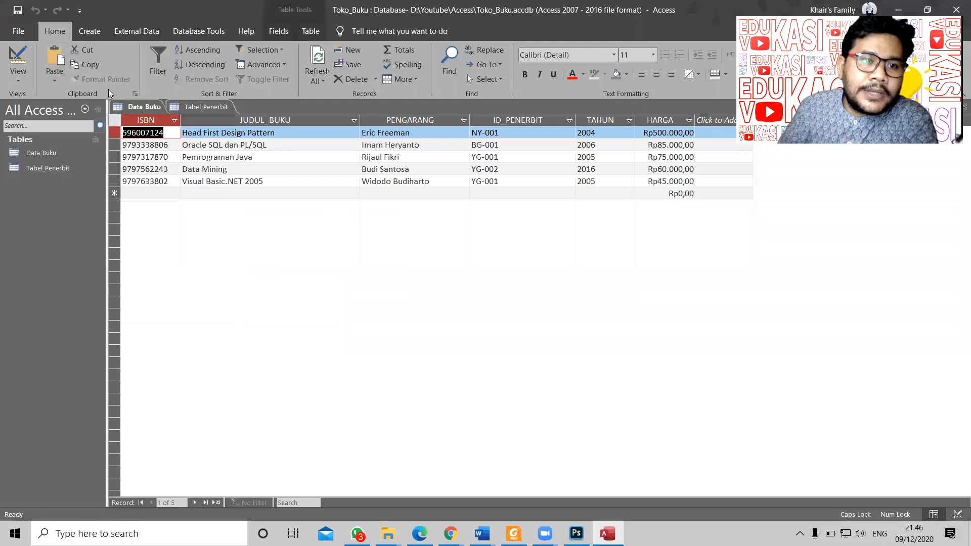
right_click(142, 108)
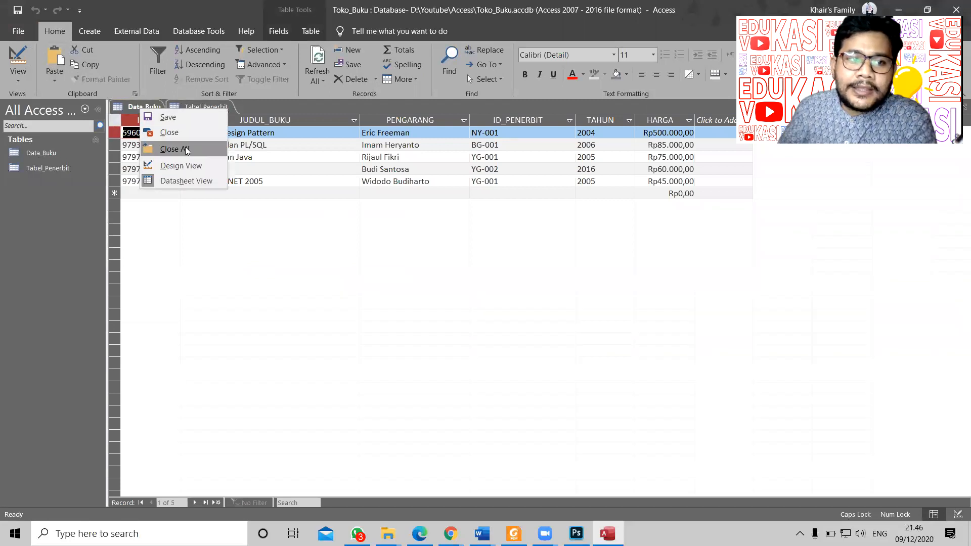
click(171, 149)
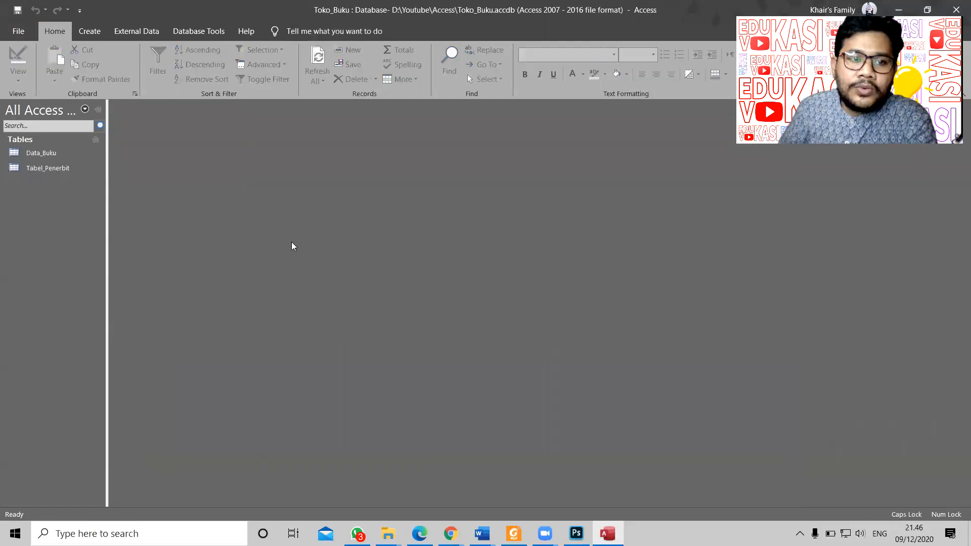
Step: Open Relationships from Database Tools and add Tabel_Penerbit and Data_Buku to it
click(199, 35)
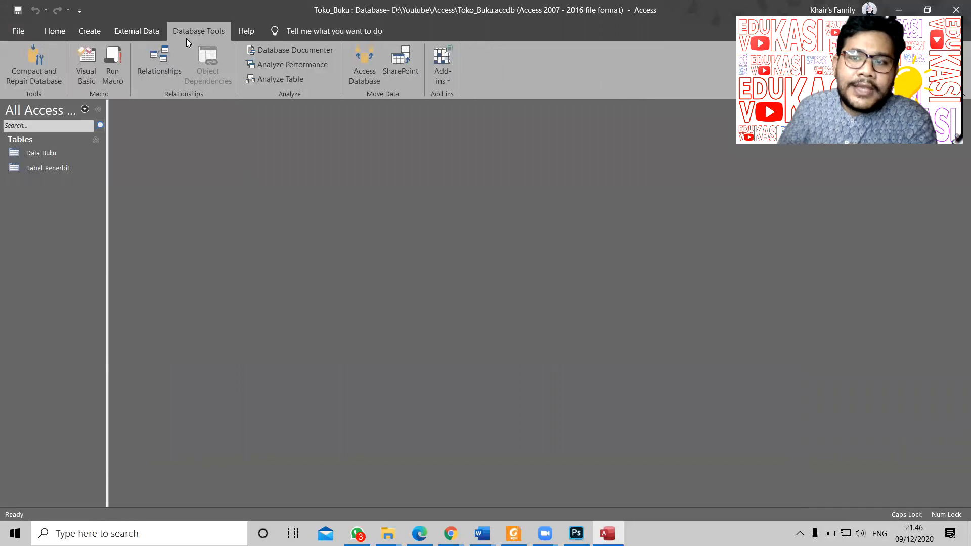
click(167, 65)
click(424, 140)
shift+click(424, 113)
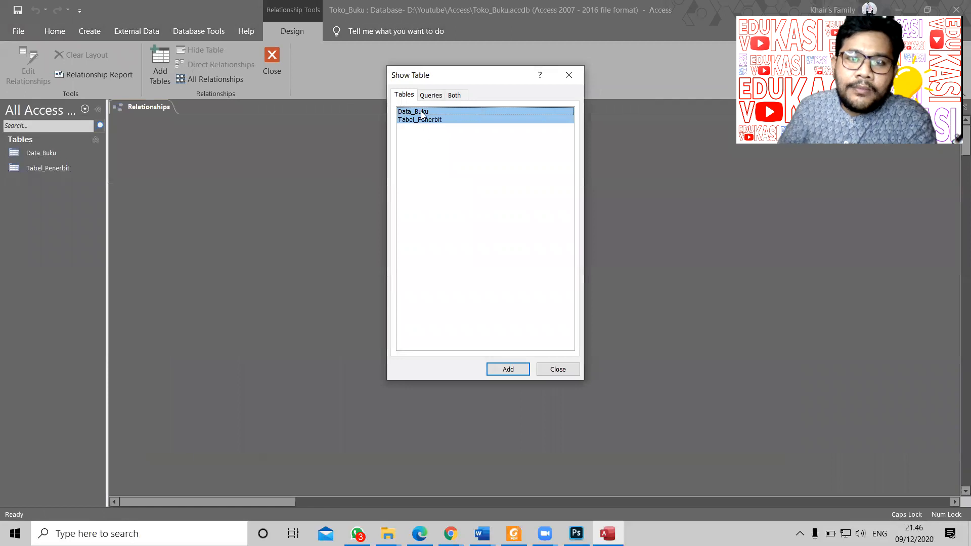
click(510, 369)
click(558, 369)
Step: Arrange and resize both table boxes, then drag ID_PENERBIT from Tabel_Penerbit onto Data_Buku
drag(335, 128, 432, 140)
drag(203, 135, 245, 137)
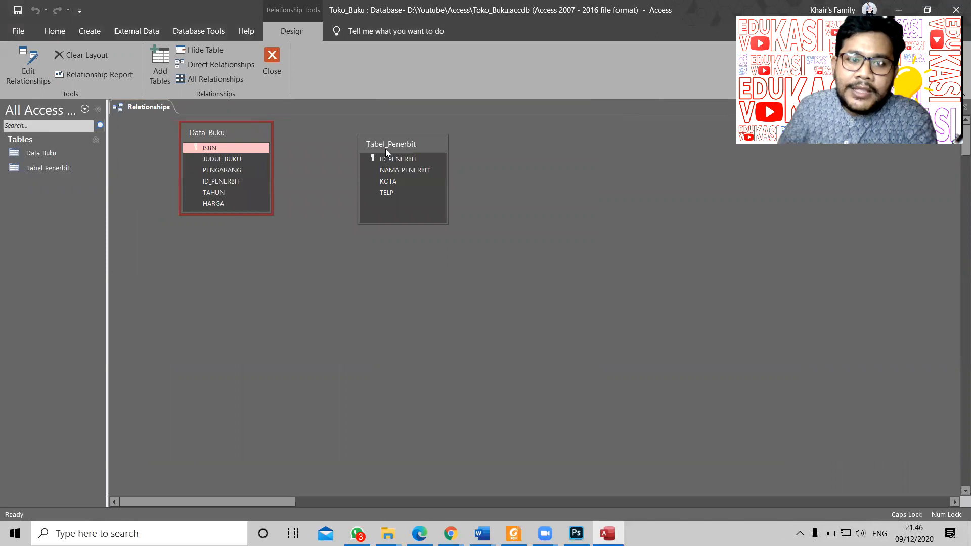
drag(385, 149, 394, 145)
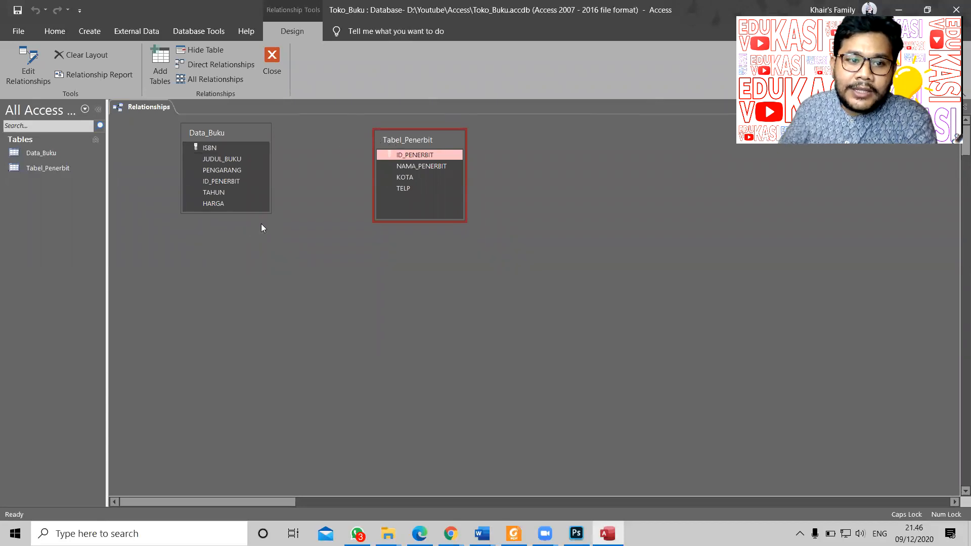
drag(268, 213, 276, 258)
drag(407, 141, 405, 134)
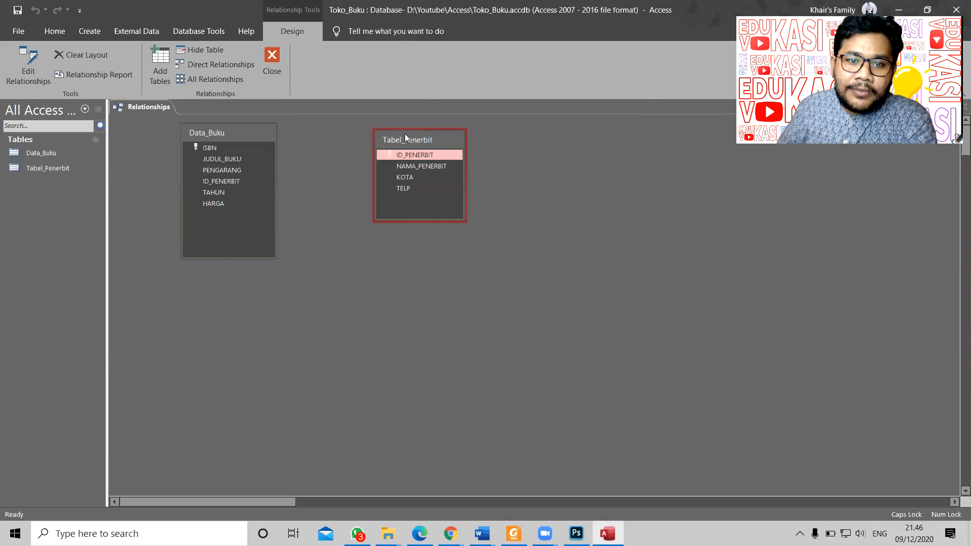
drag(374, 216, 379, 192)
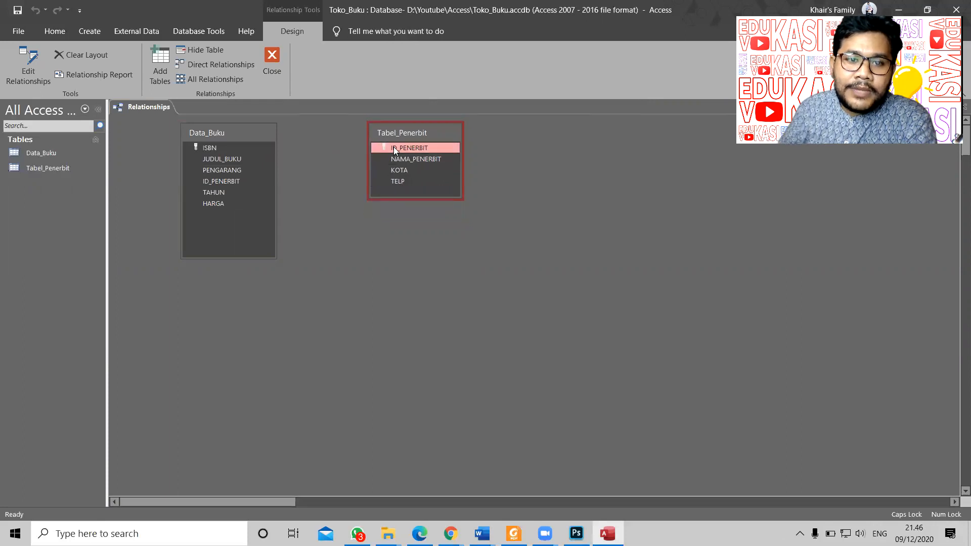
drag(394, 148, 234, 181)
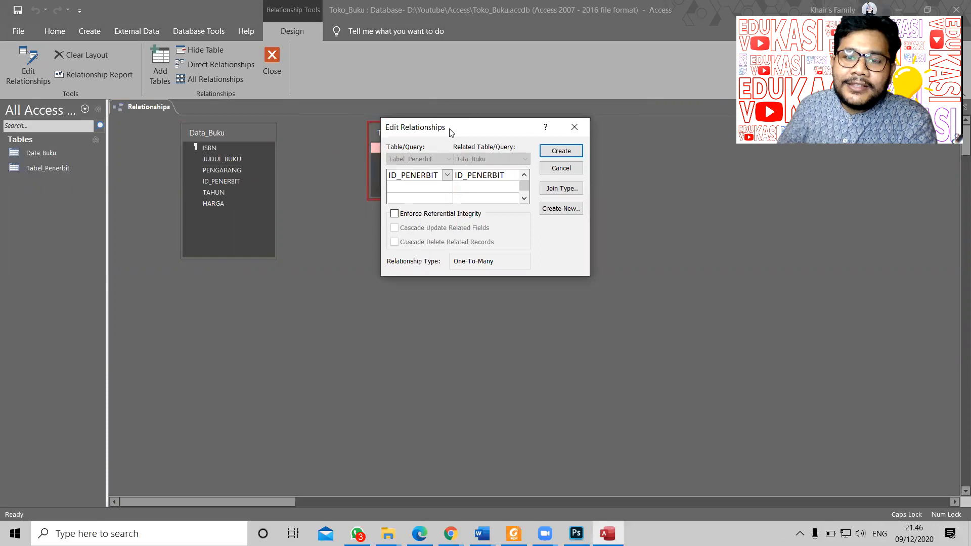
Step: Create the ID_PENERBIT relationship with Enforce Referential Integrity turned on
drag(452, 132, 444, 231)
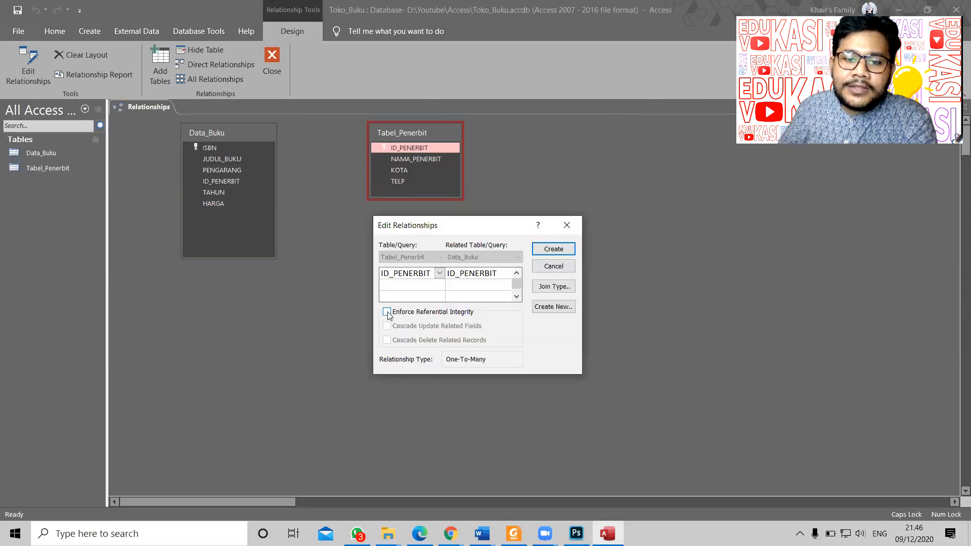
click(388, 312)
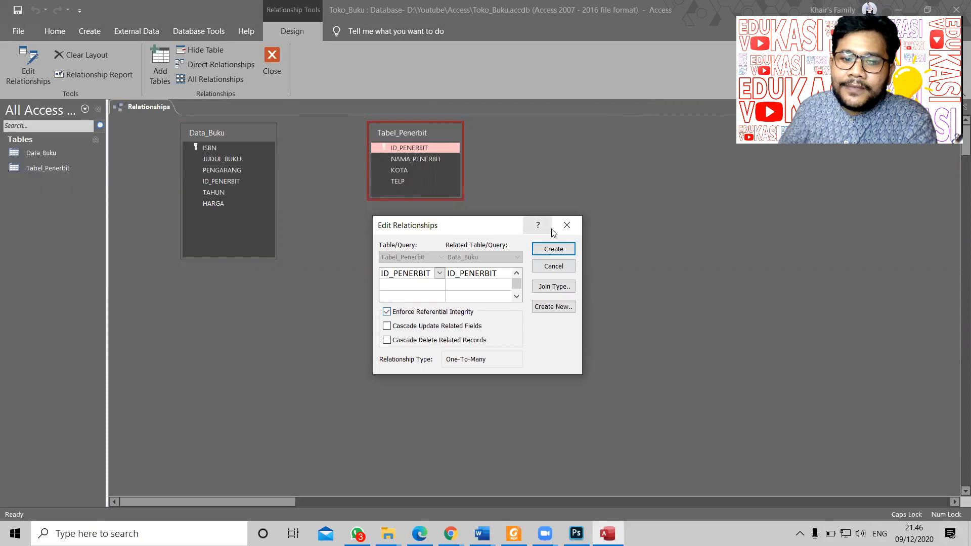
click(552, 249)
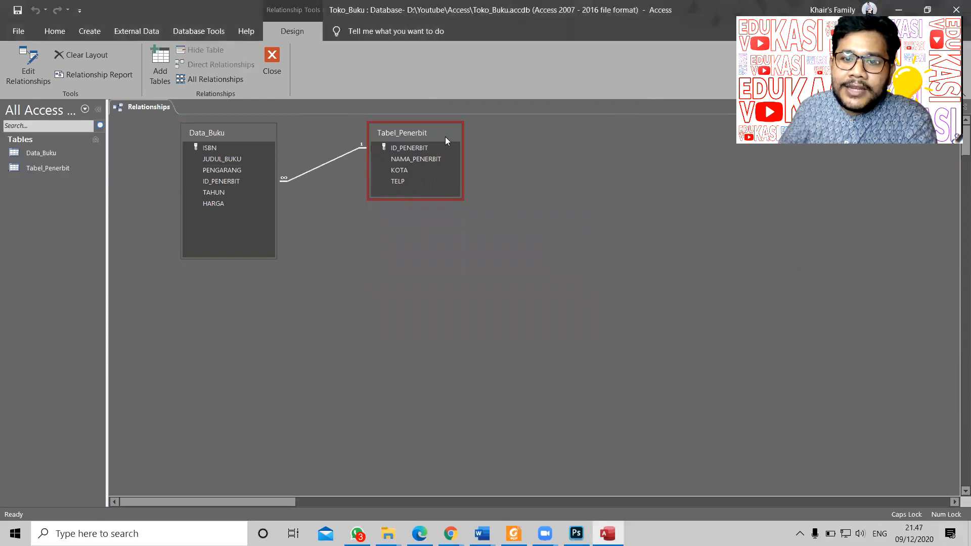
Step: Tidy the table boxes on the diagram, save the relationship layout, and close it
drag(445, 136, 555, 157)
drag(238, 138, 334, 147)
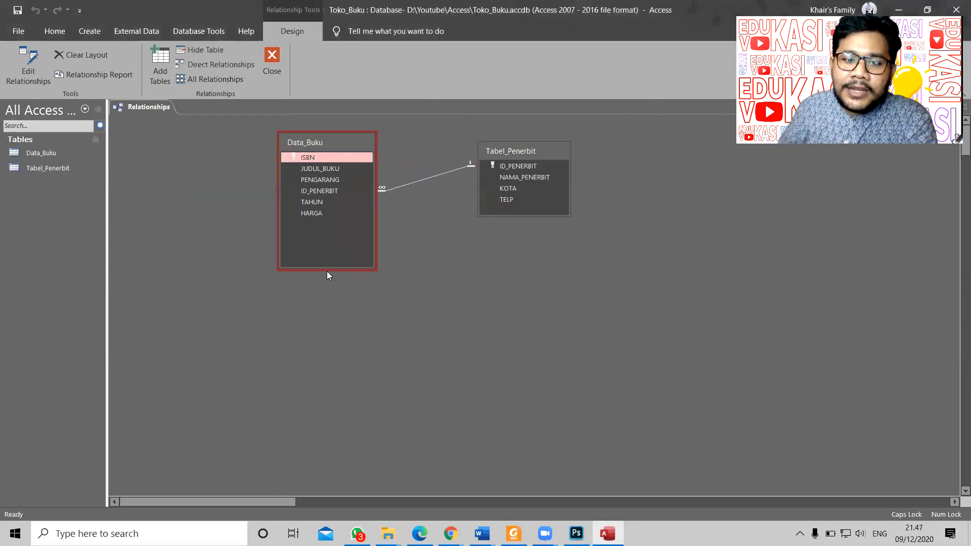
drag(368, 265, 503, 230)
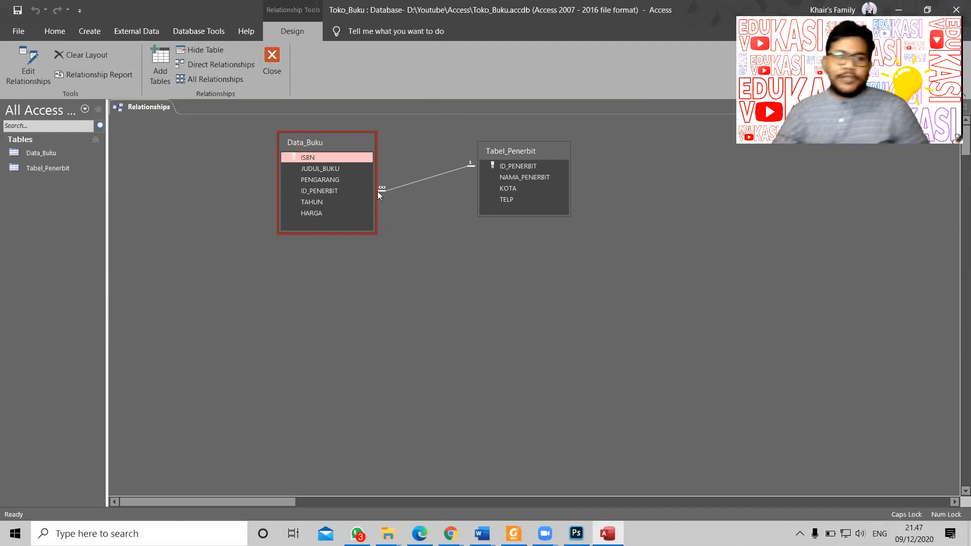
right_click(154, 105)
click(182, 114)
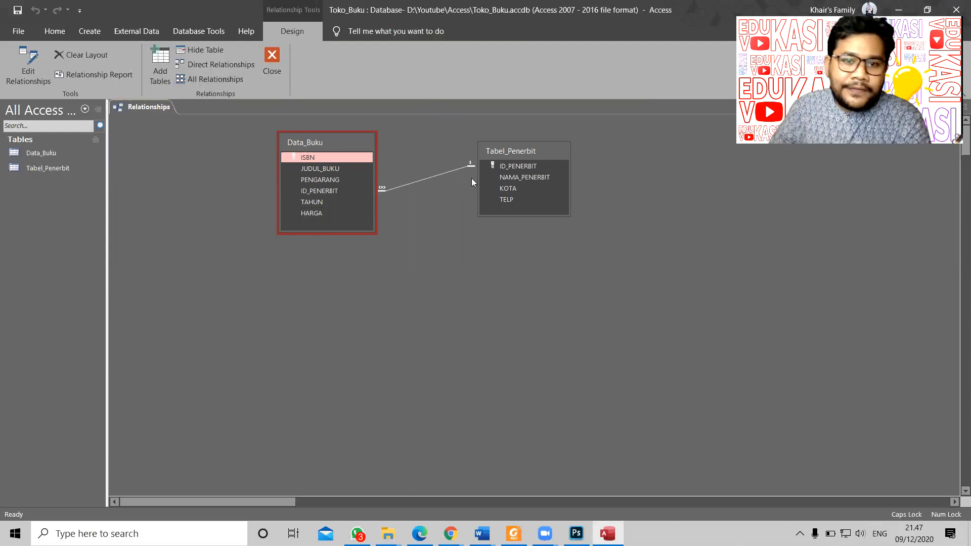
click(269, 63)
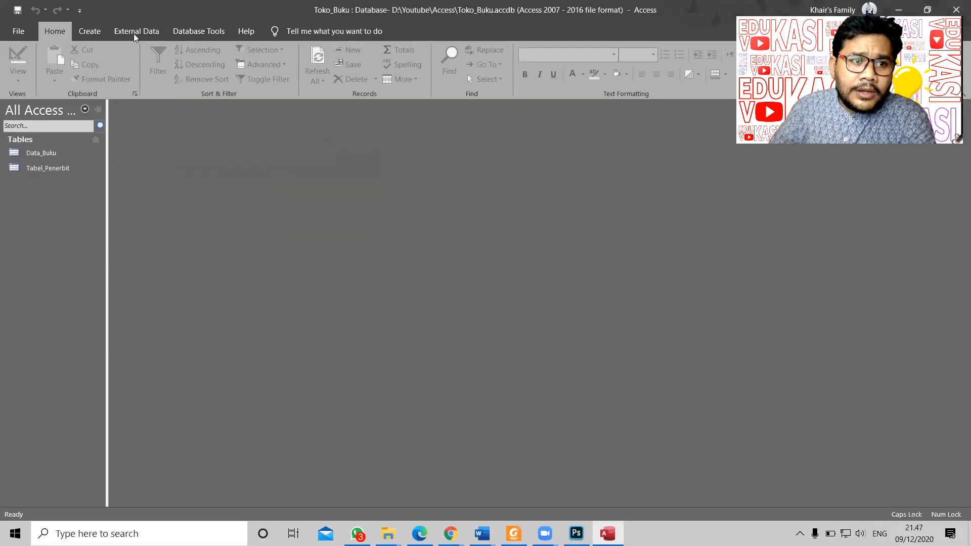
click(60, 171)
double_click(59, 168)
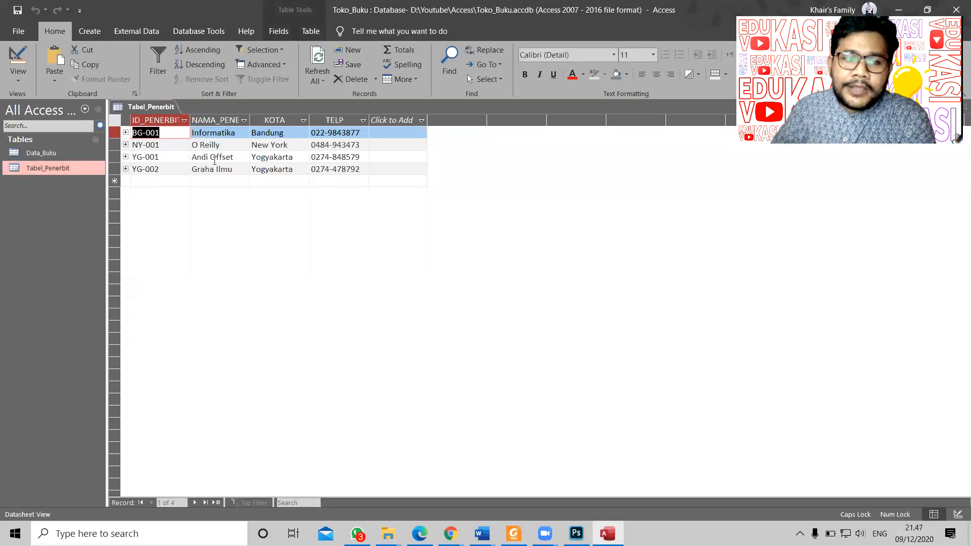
click(125, 133)
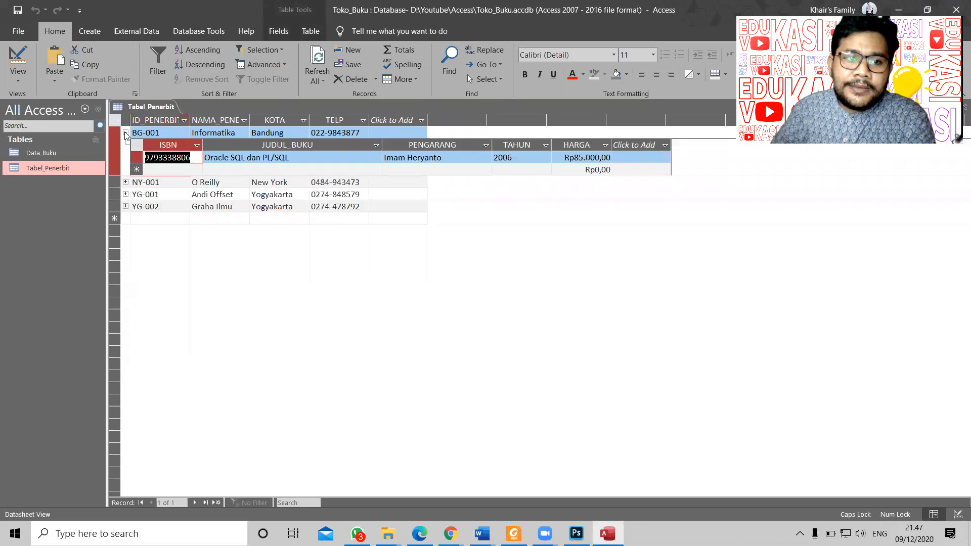
click(125, 182)
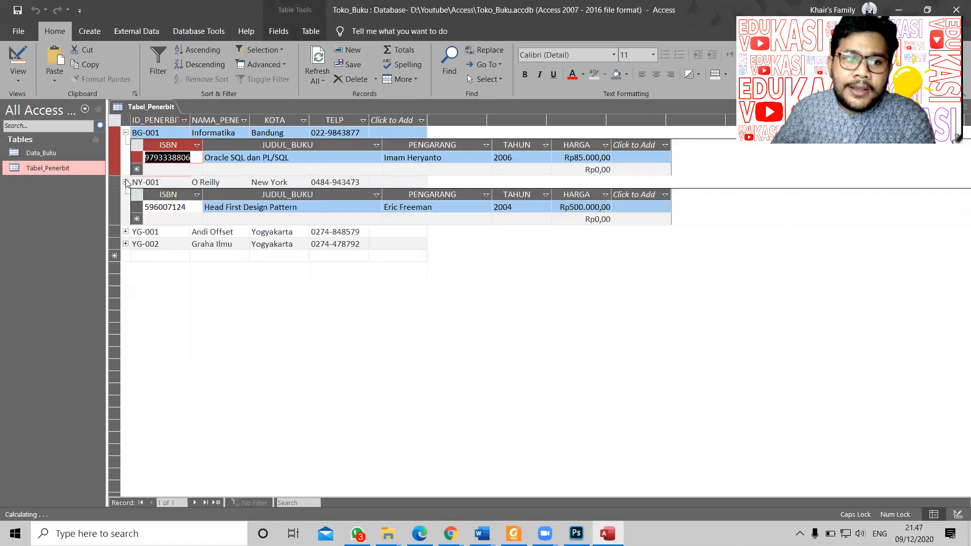
click(126, 231)
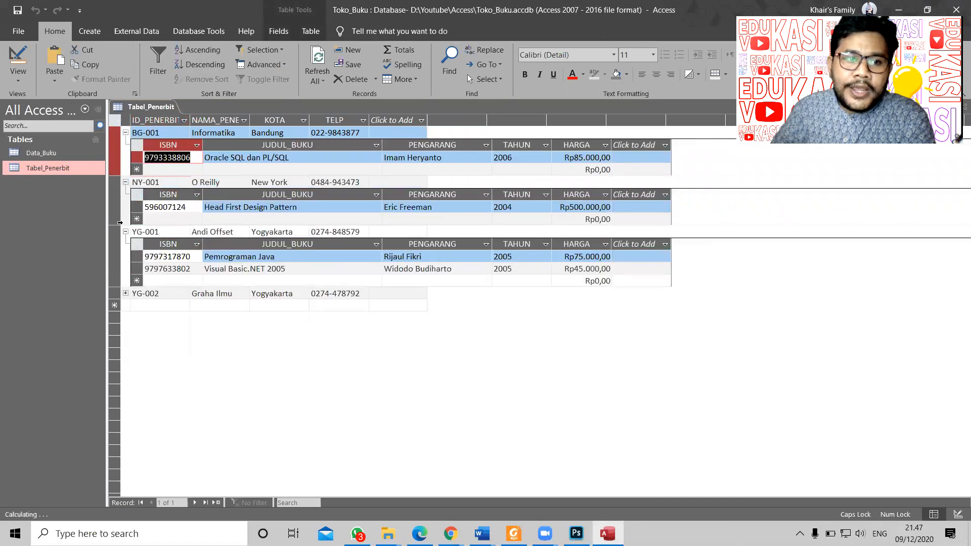
click(126, 293)
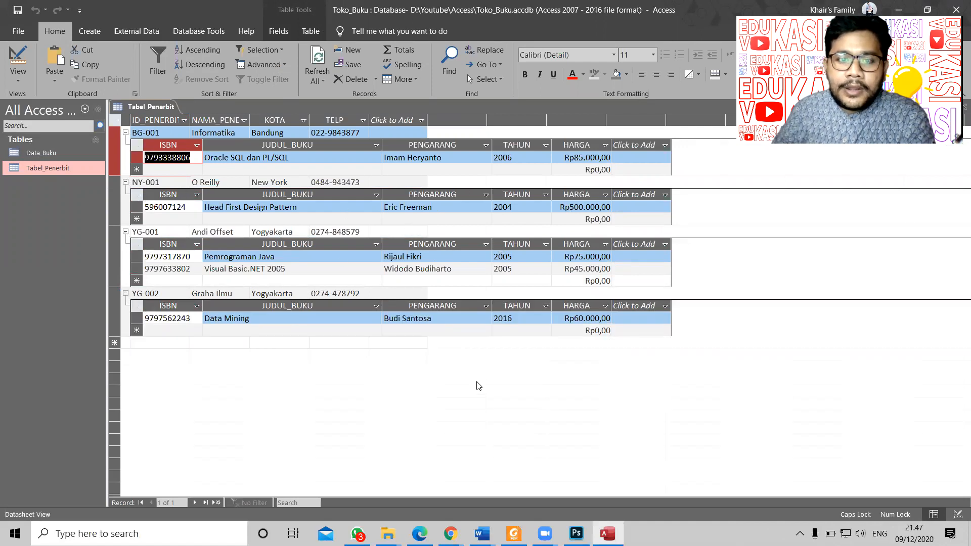
right_click(127, 107)
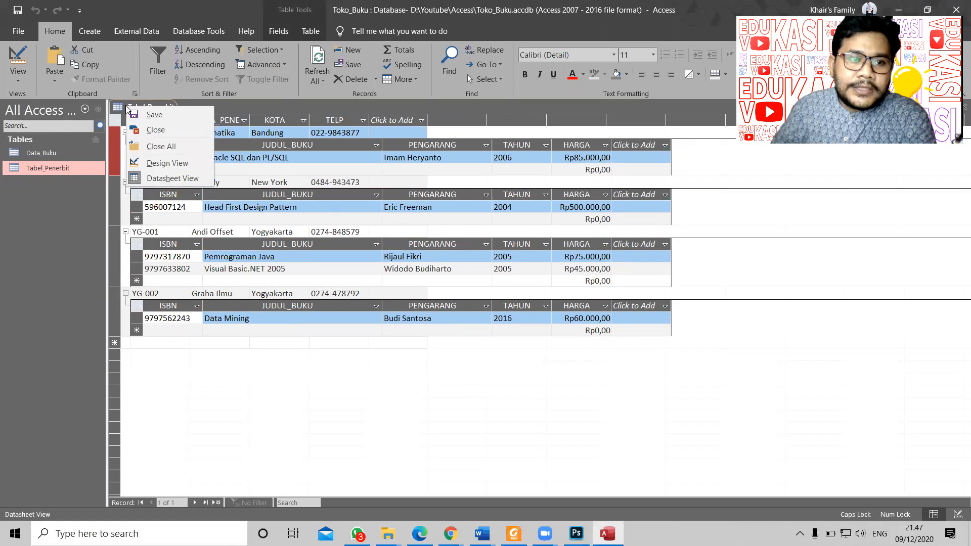
click(172, 149)
double_click(47, 152)
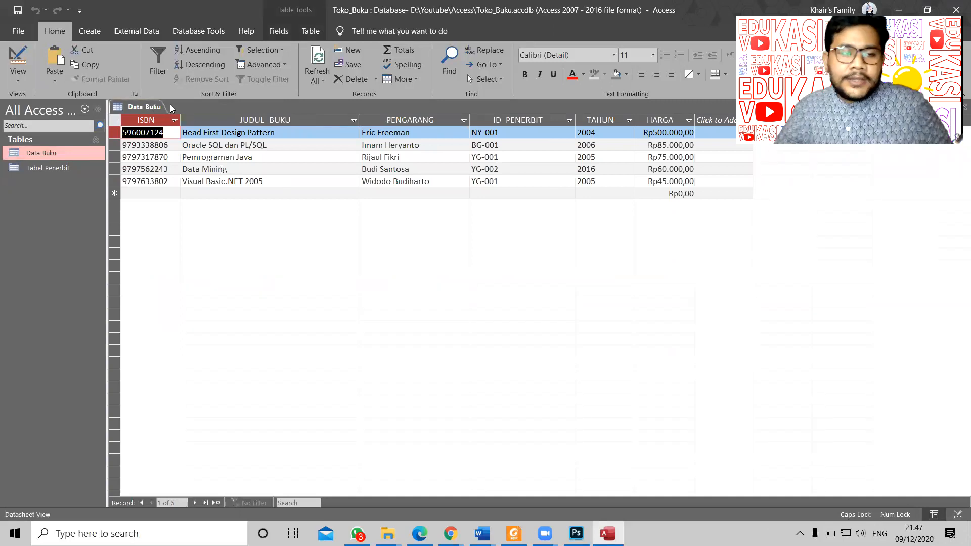
right_click(140, 107)
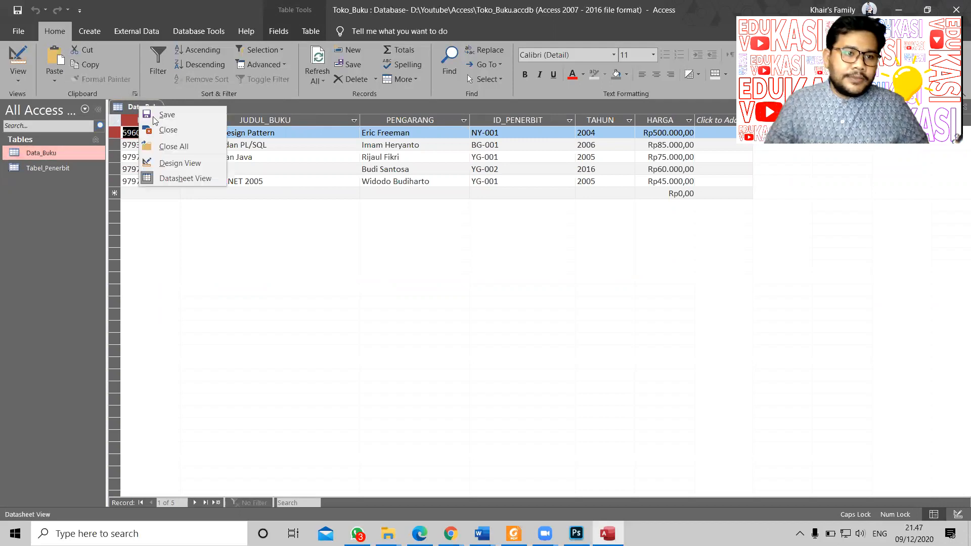
click(173, 146)
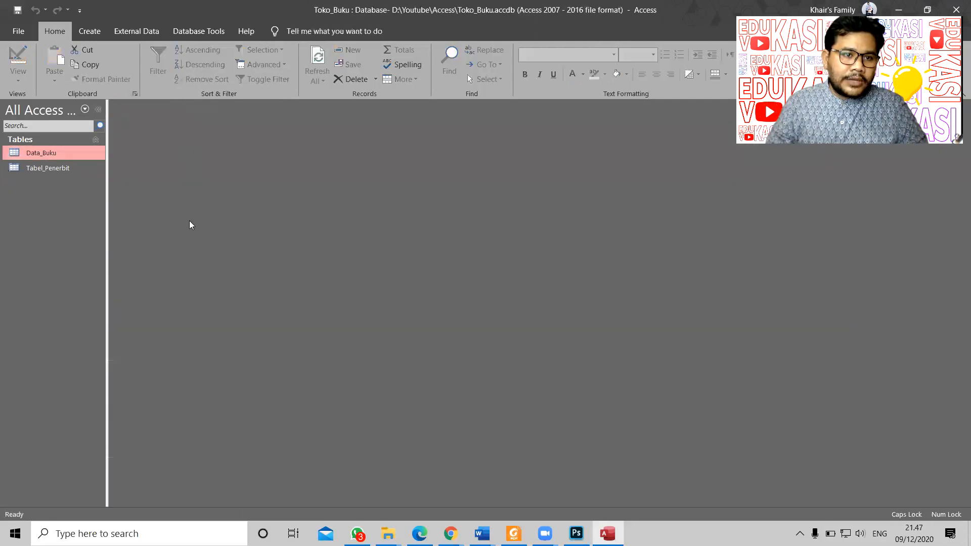
Step: Launch the Form Wizard and switch its source between Tabel_Penerbit and Data_Buku, ending on Data_Buku
click(94, 37)
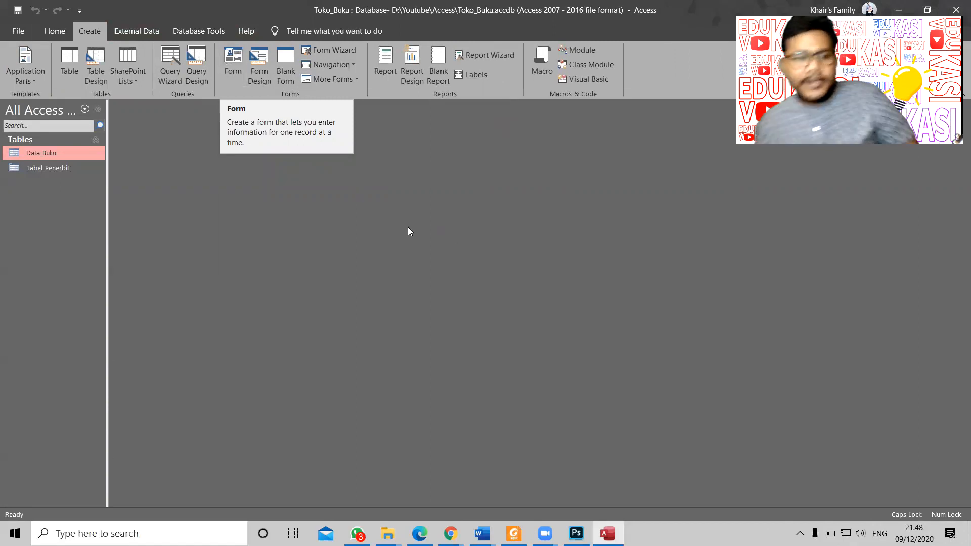
click(334, 50)
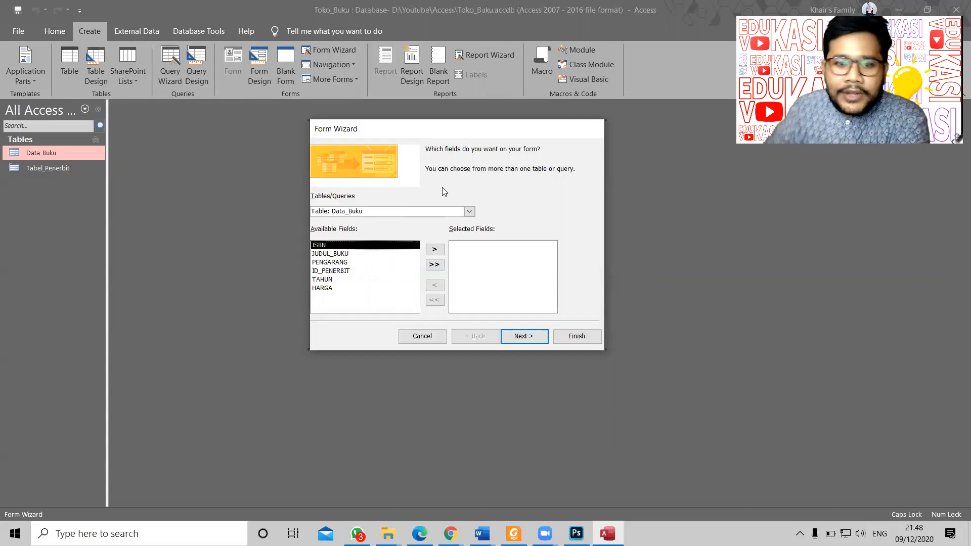
click(392, 209)
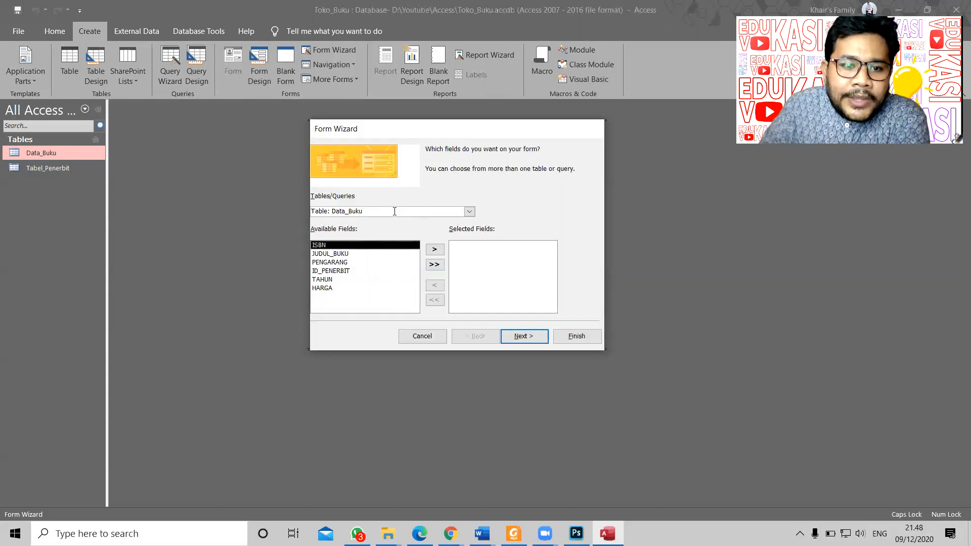
click(469, 211)
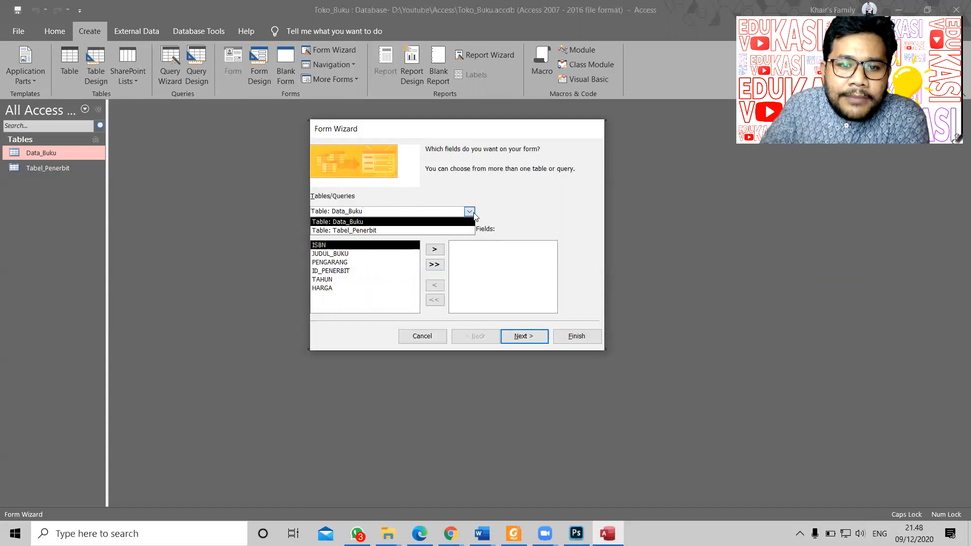
click(539, 204)
click(469, 211)
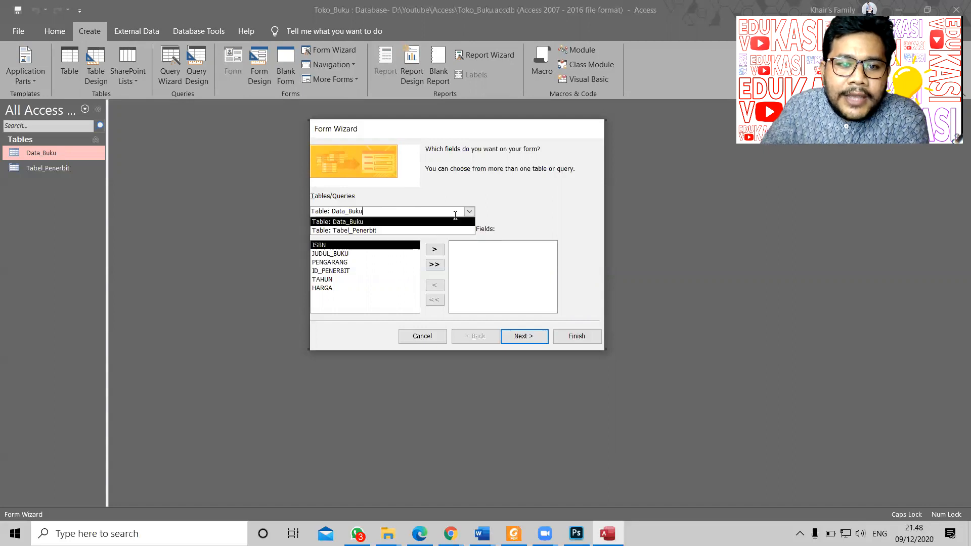
click(419, 228)
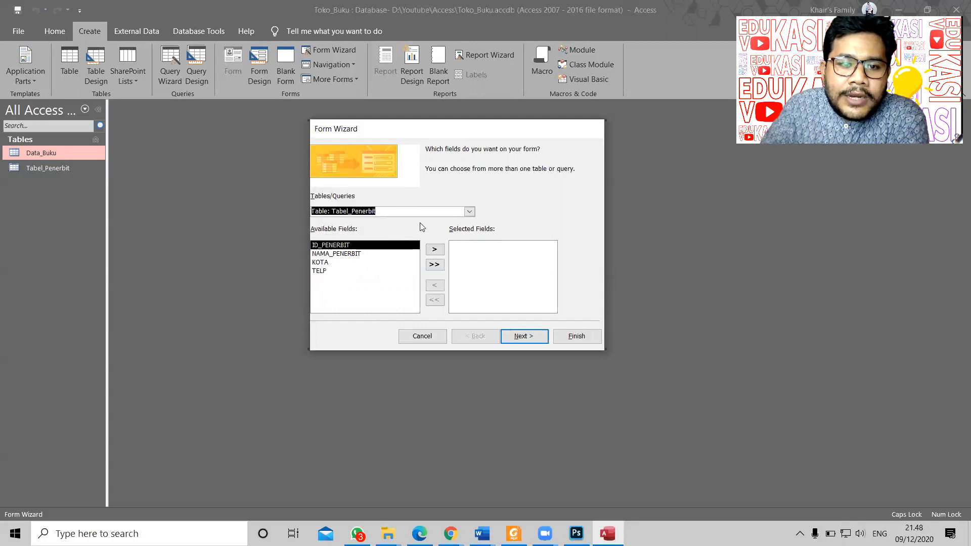
click(469, 211)
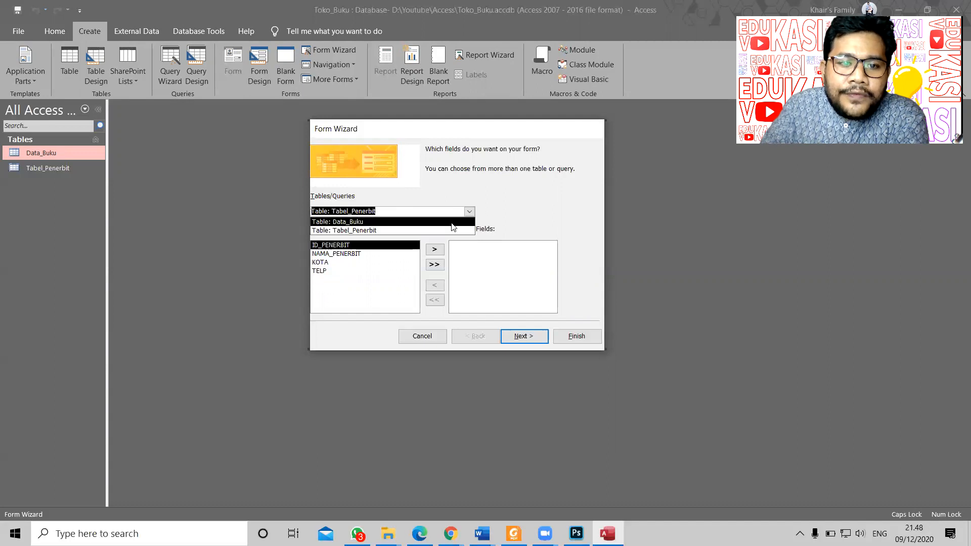
click(452, 222)
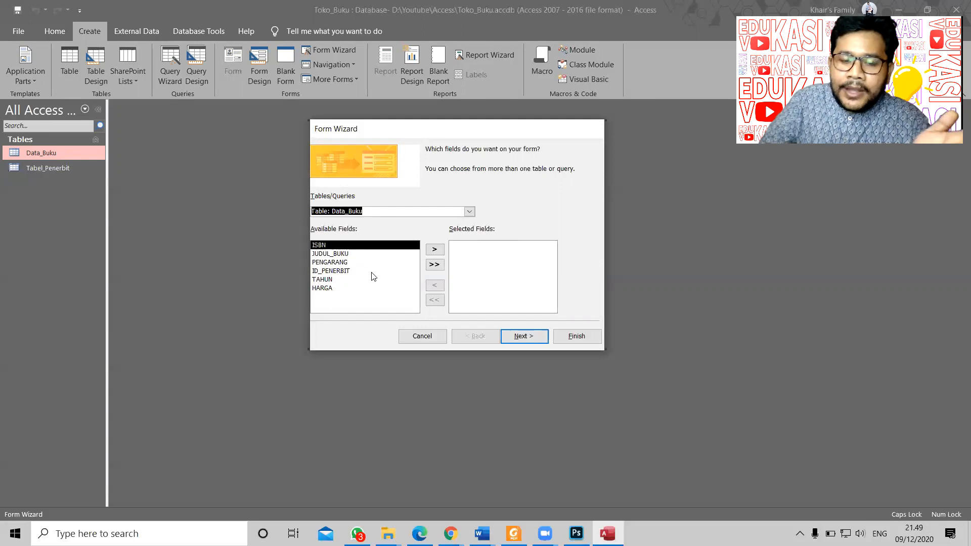
Step: Move all six Data_Buku fields into Selected Fields and advance to the Columnar layout page
click(434, 268)
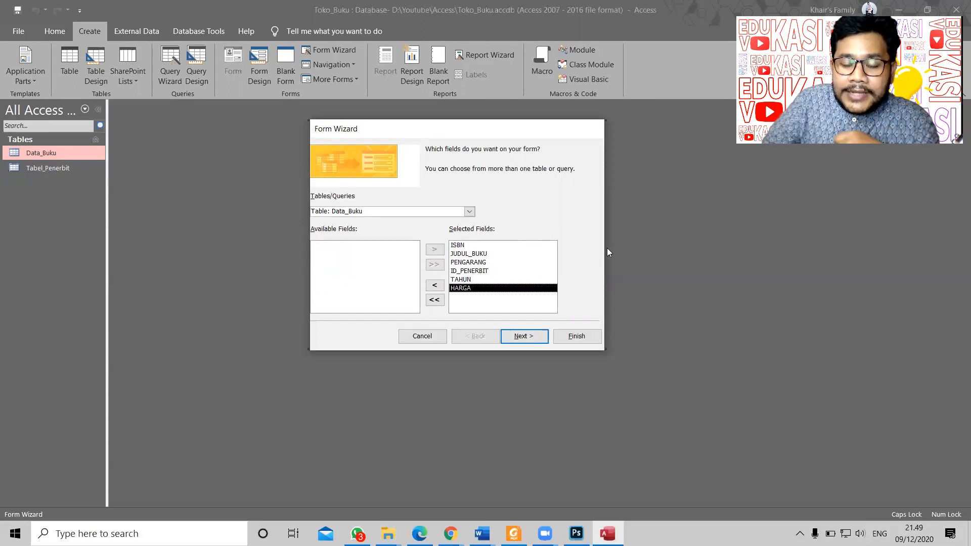
click(524, 336)
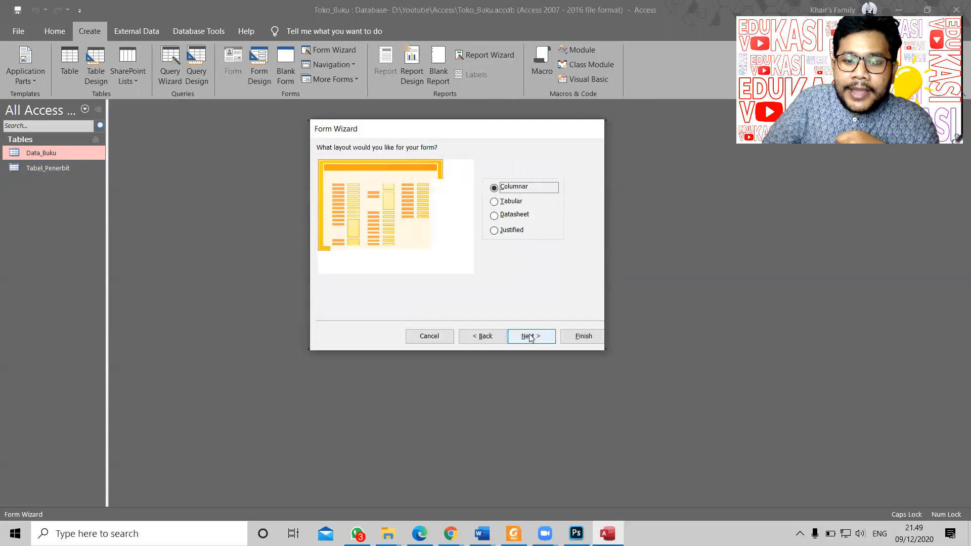
drag(485, 134, 495, 130)
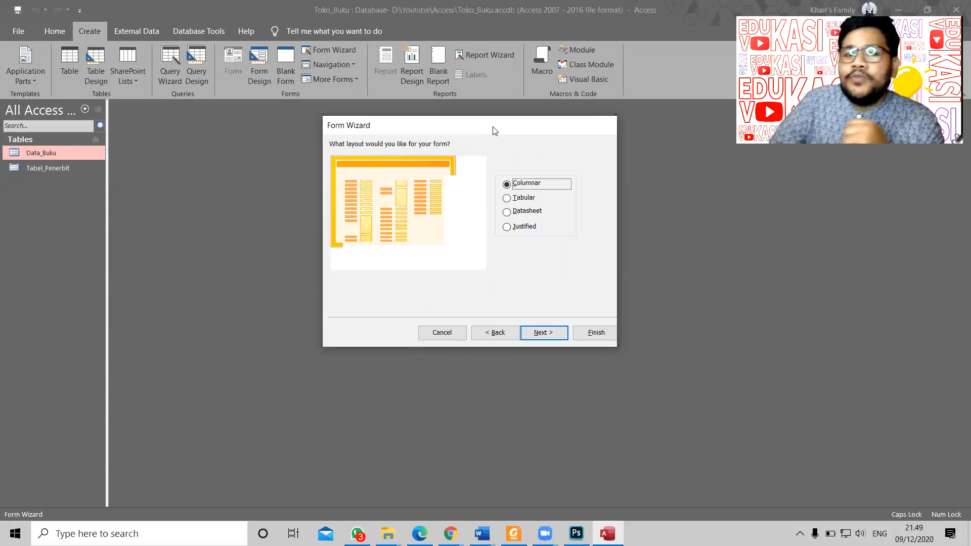
drag(494, 131, 494, 130)
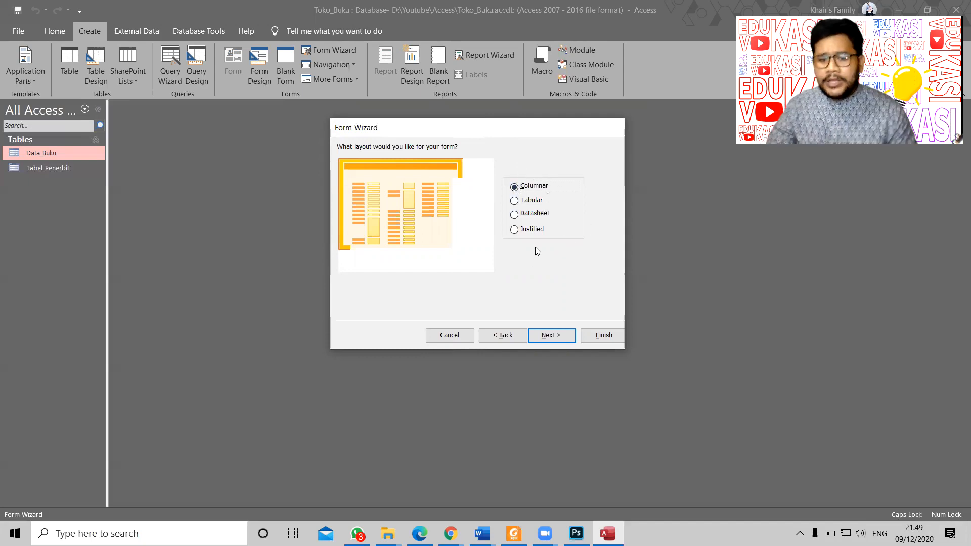
Step: Title the form 'FORM BUKU' and finish the wizard with the form opening for viewing
click(551, 335)
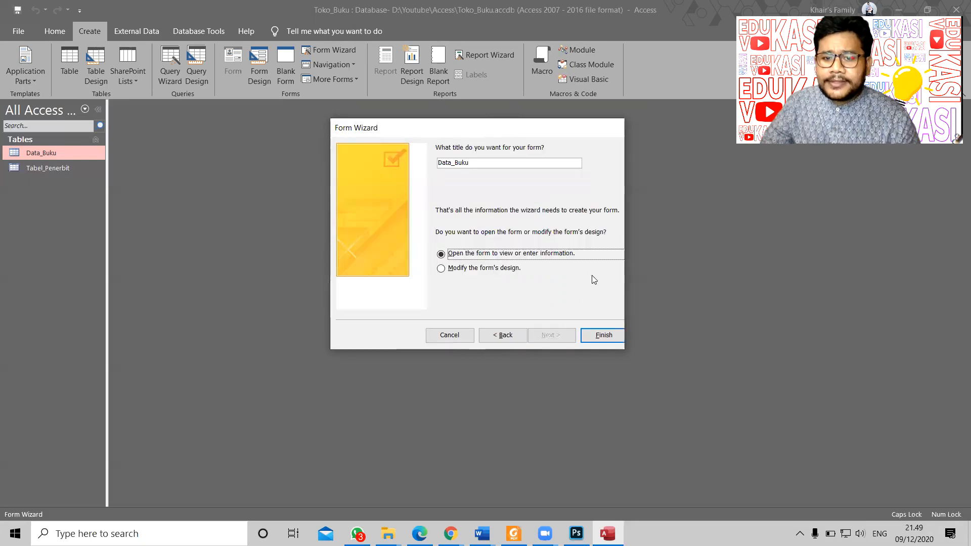
drag(489, 164, 437, 163)
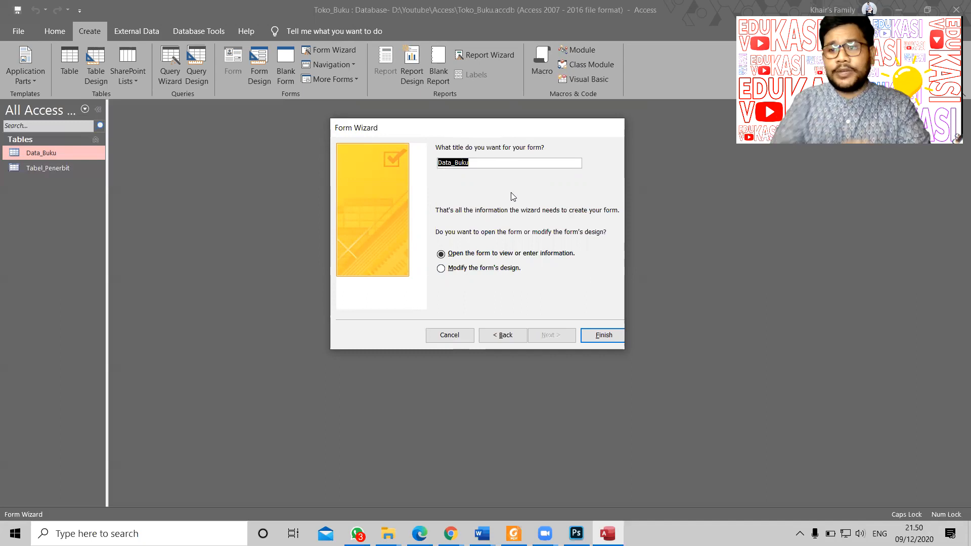
text(FORM BUKU)
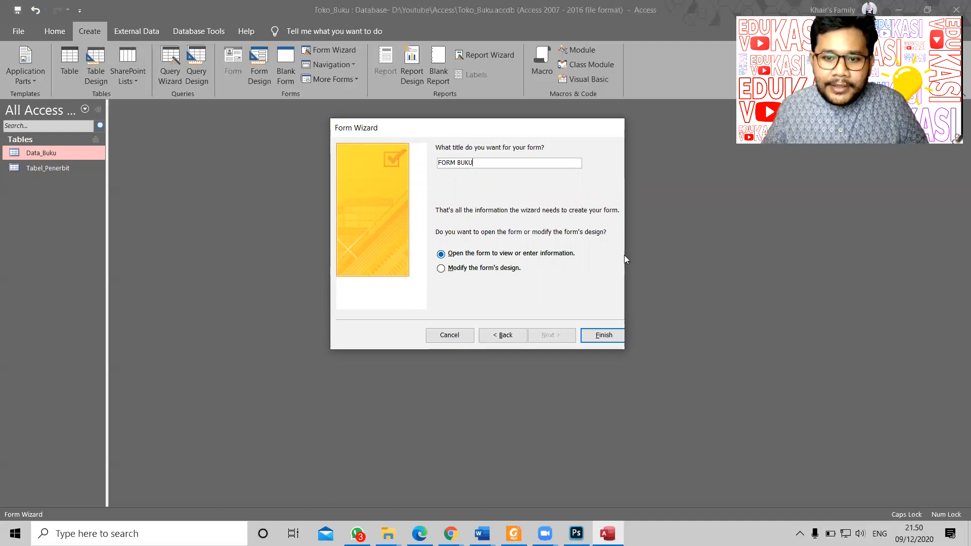
drag(458, 134, 460, 141)
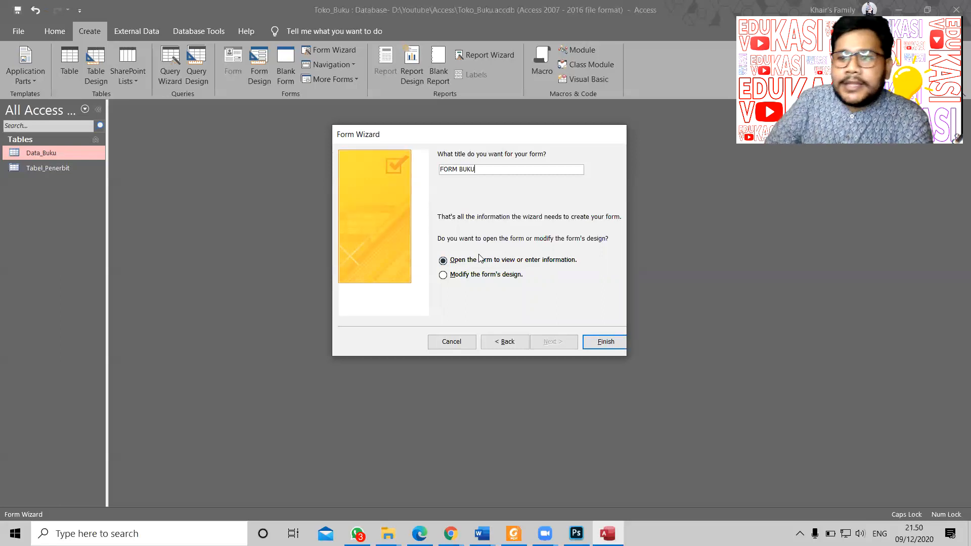
click(613, 345)
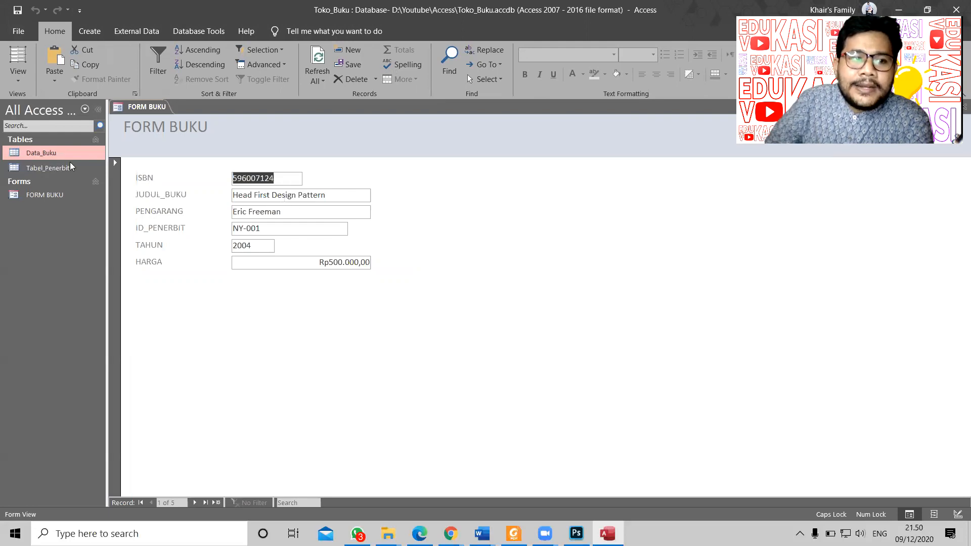
Step: Step forward through all five book records, then back to the first
click(270, 211)
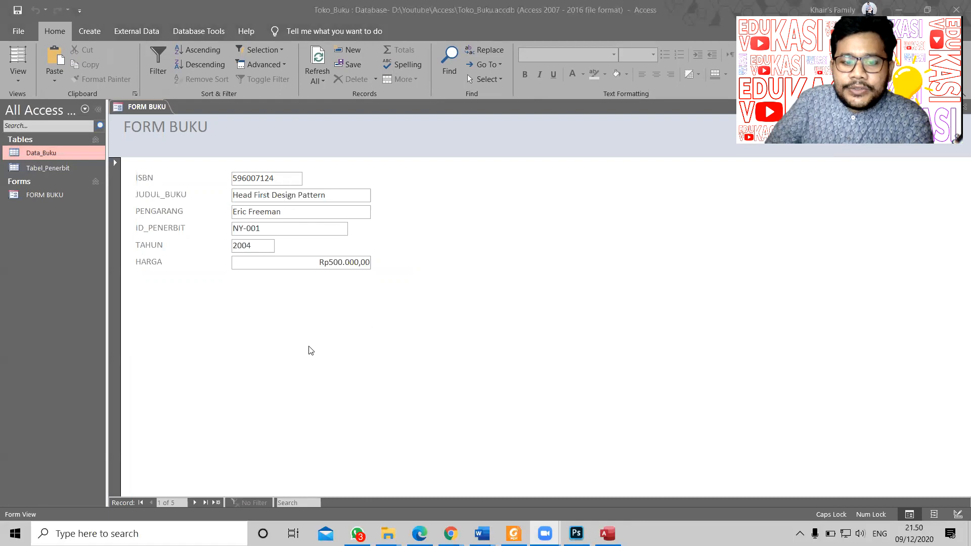
click(196, 503)
click(197, 503)
click(197, 502)
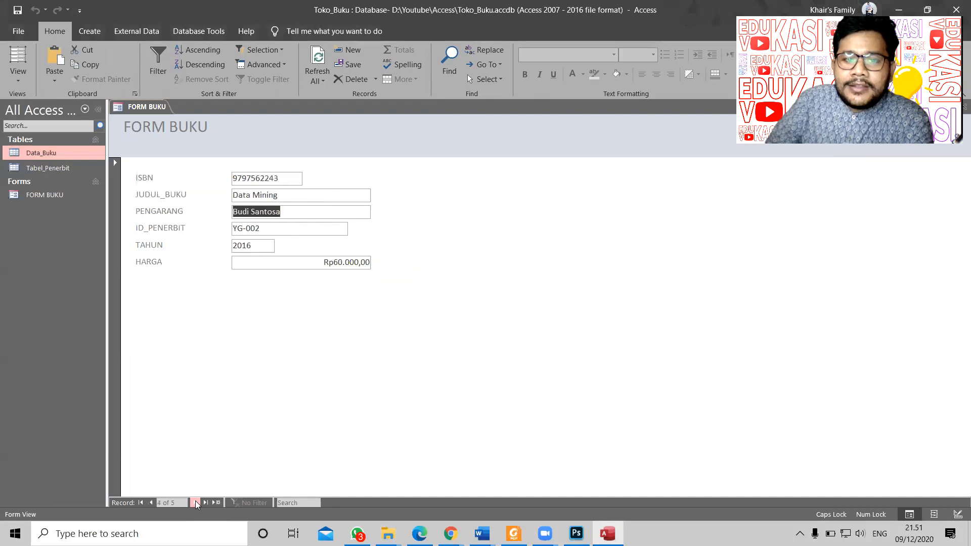
click(196, 502)
click(196, 502)
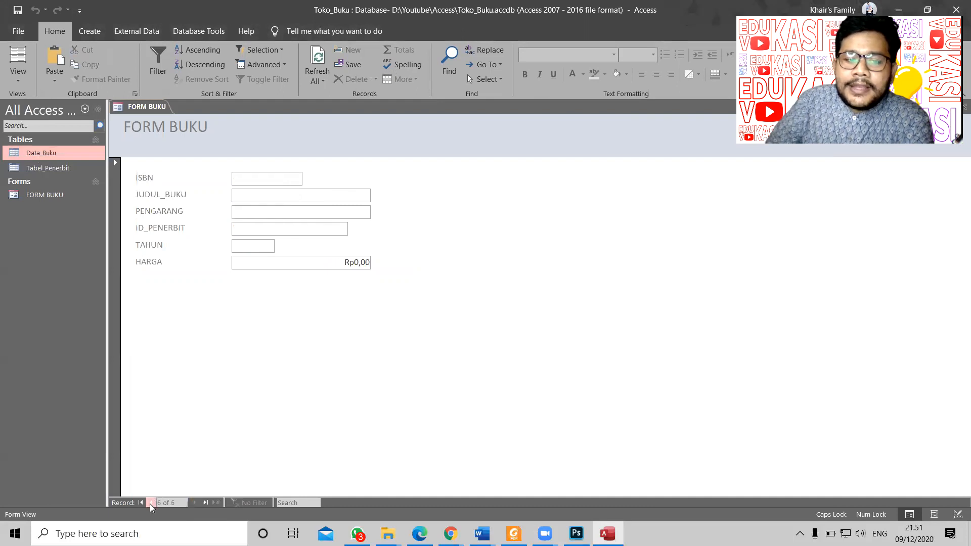
click(150, 503)
click(151, 503)
click(151, 503)
click(150, 503)
click(151, 503)
Step: Browse forward to the empty new record, then back to the Data Mining record
click(195, 503)
click(196, 503)
click(195, 503)
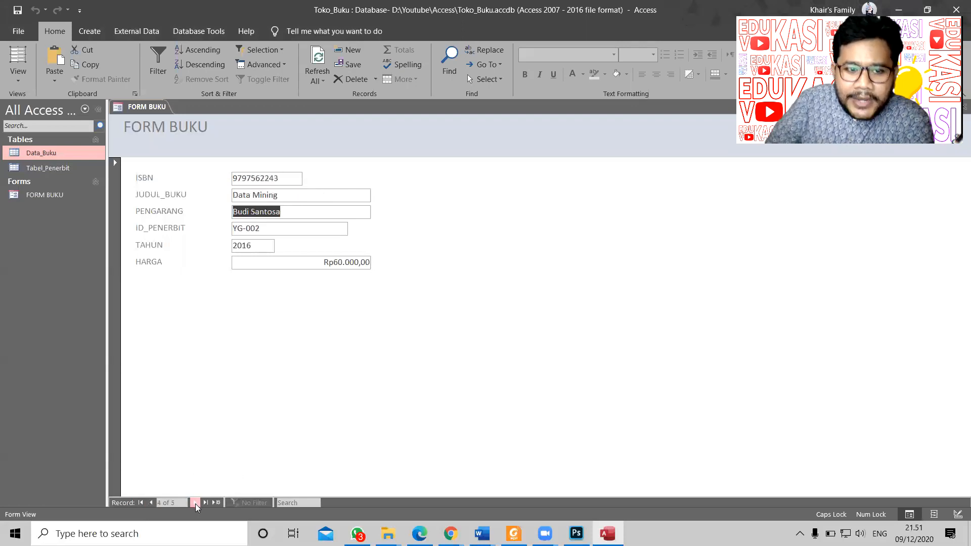
click(151, 503)
click(150, 503)
click(151, 503)
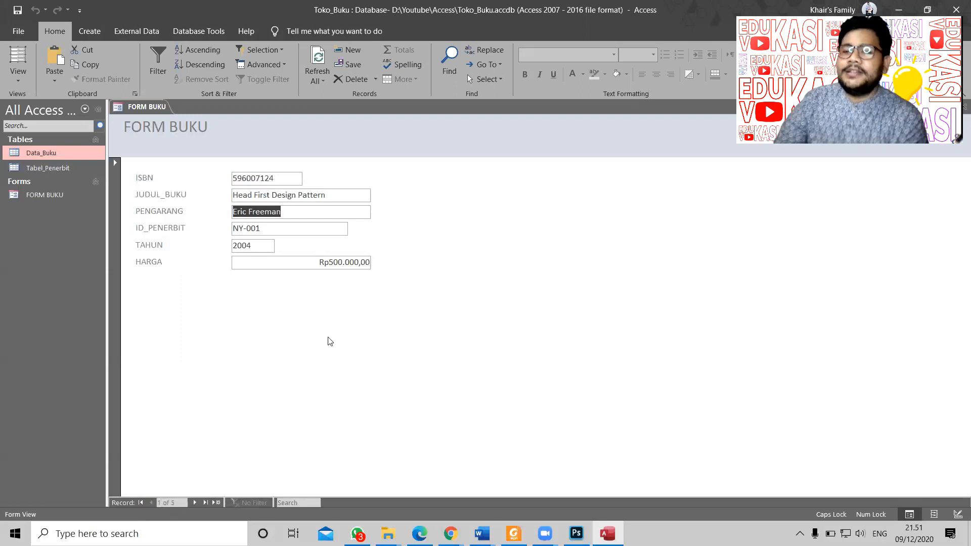
click(197, 503)
click(197, 503)
click(197, 503)
click(197, 503)
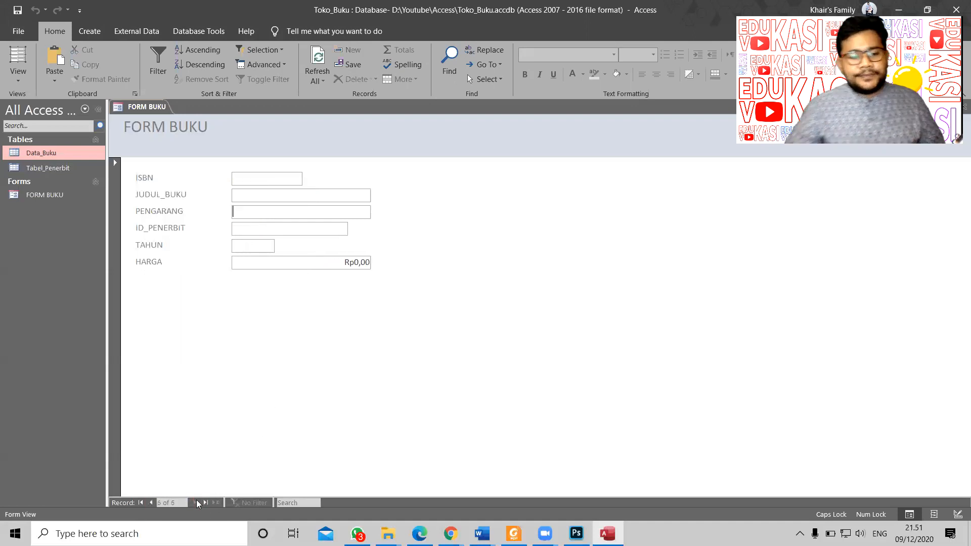
click(151, 503)
click(151, 503)
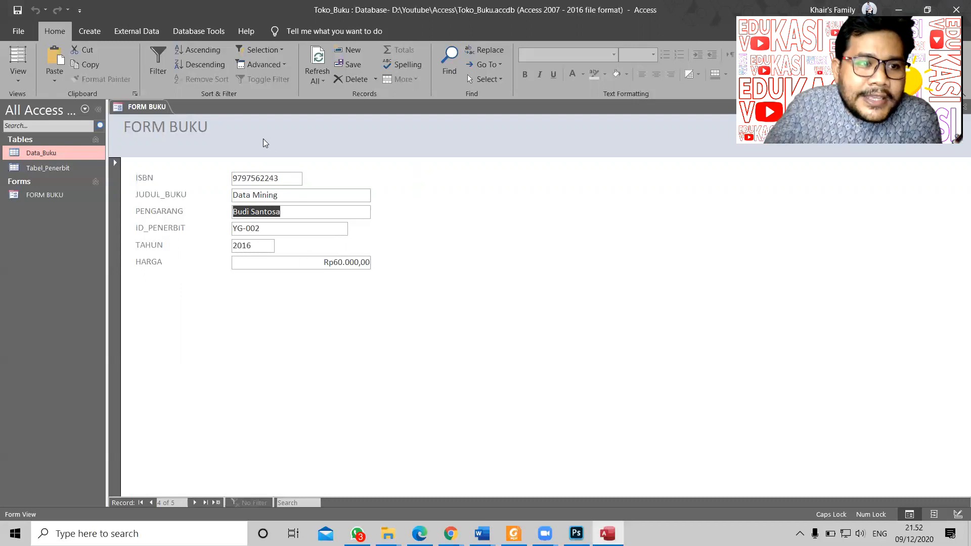
Step: Switch FORM BUKU to Design View from the Home View dropdown
right_click(146, 107)
click(186, 187)
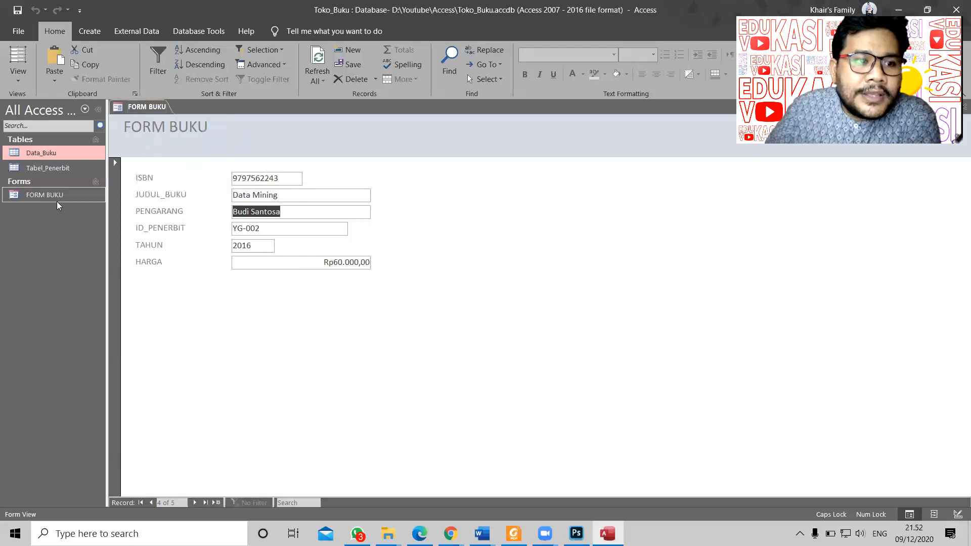
click(18, 76)
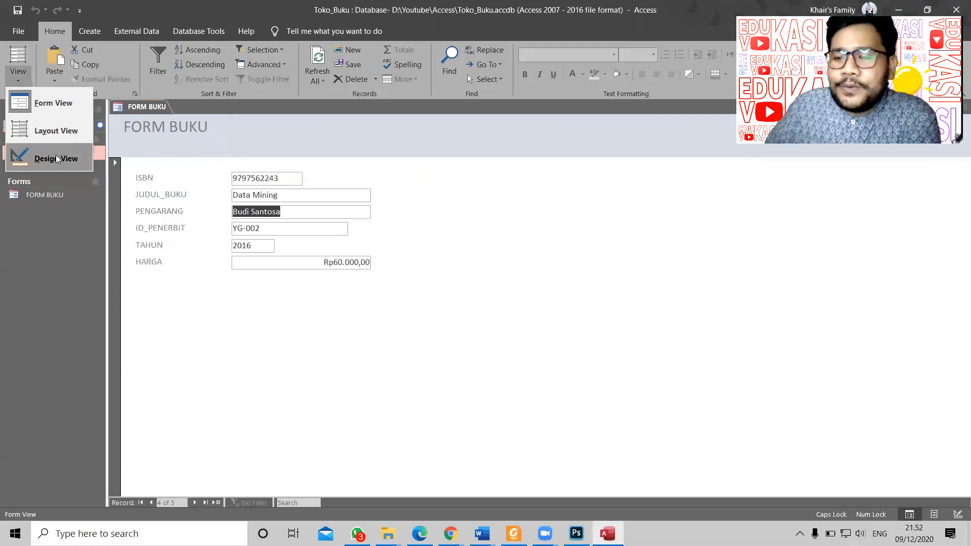
click(304, 337)
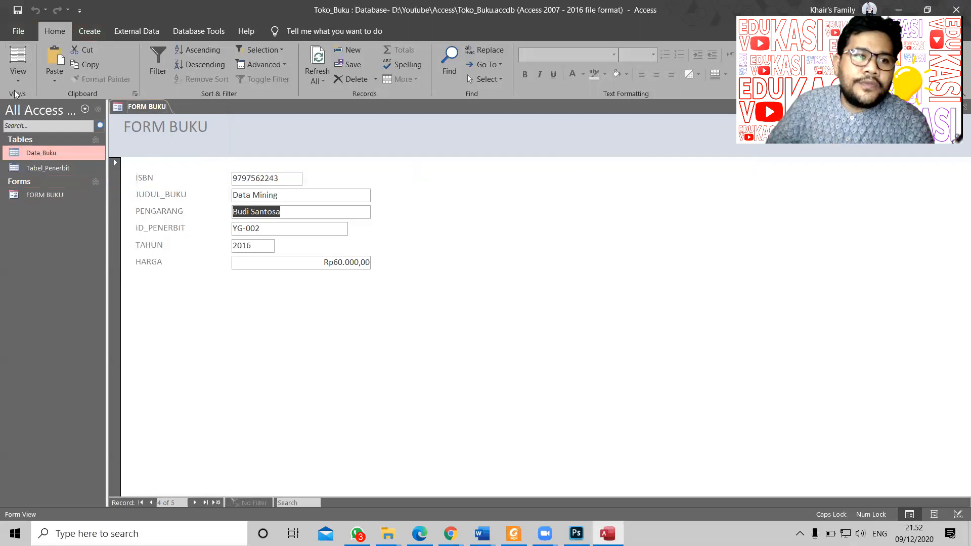
click(17, 77)
click(50, 158)
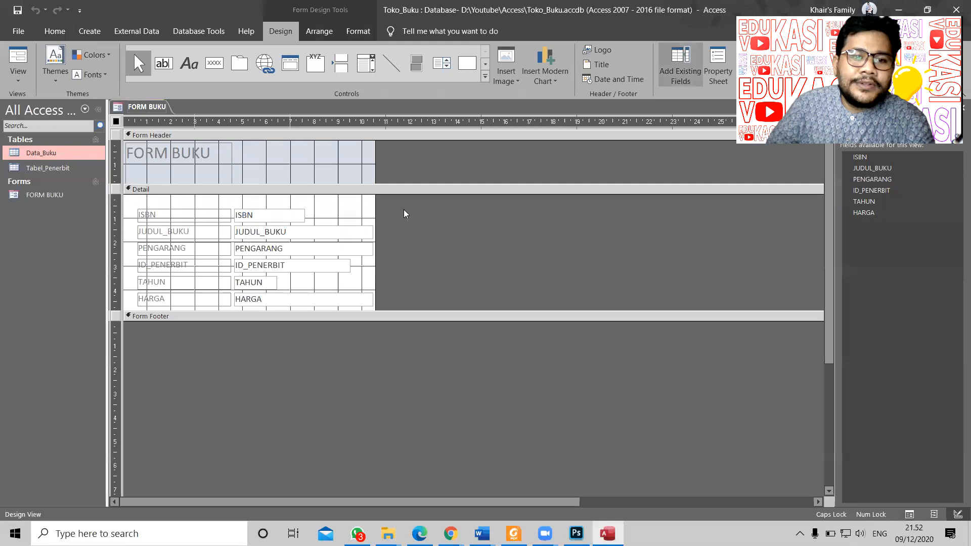
Step: Drag the Form Footer bar down to make the Detail section taller
drag(443, 311, 440, 323)
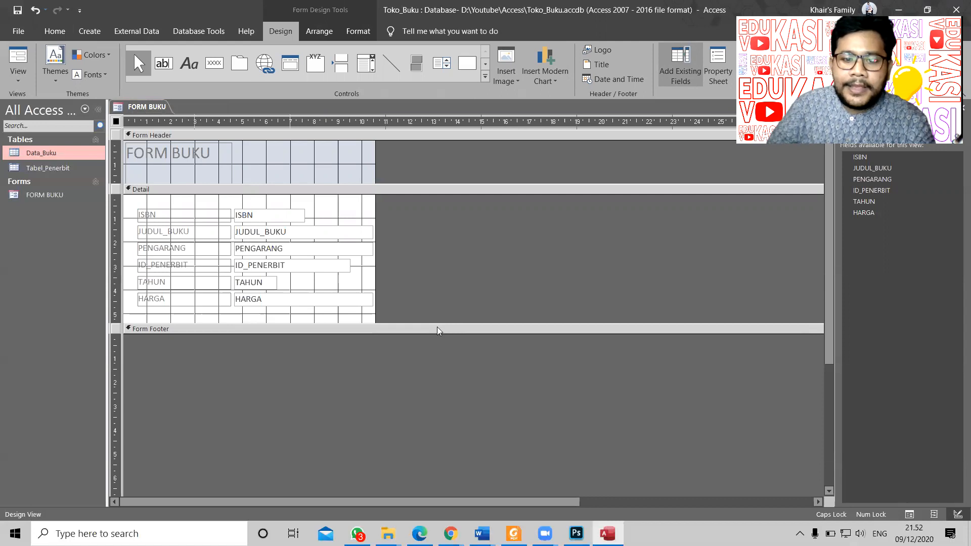
drag(437, 327, 436, 342)
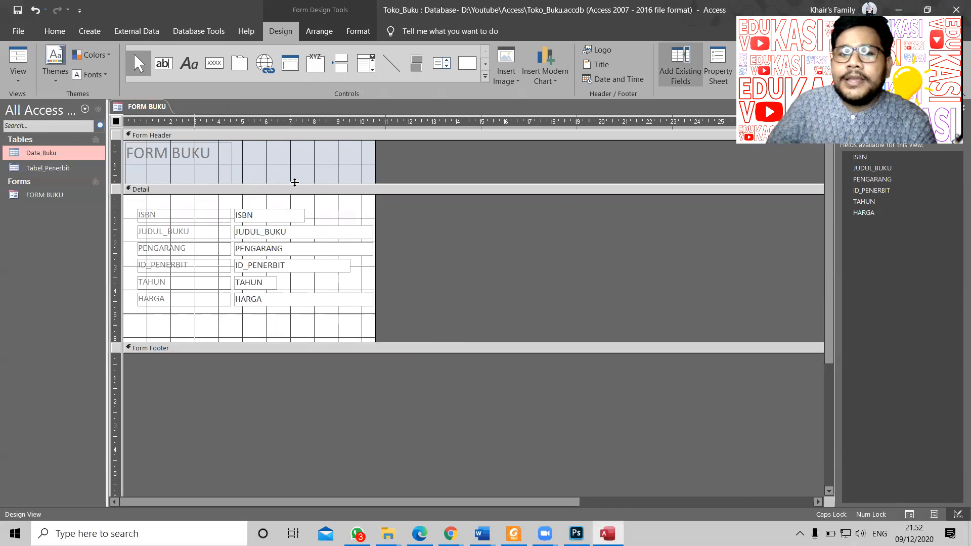
click(297, 159)
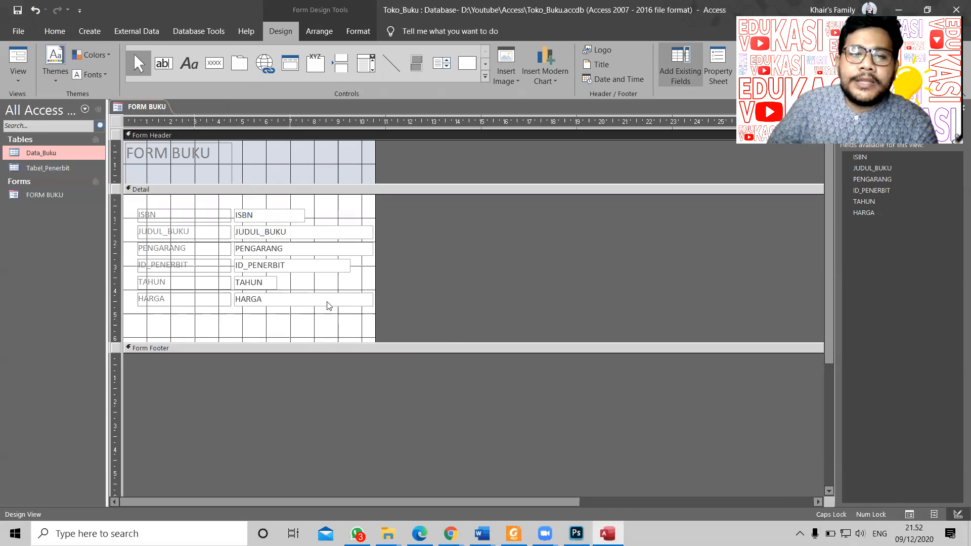
click(336, 331)
click(275, 396)
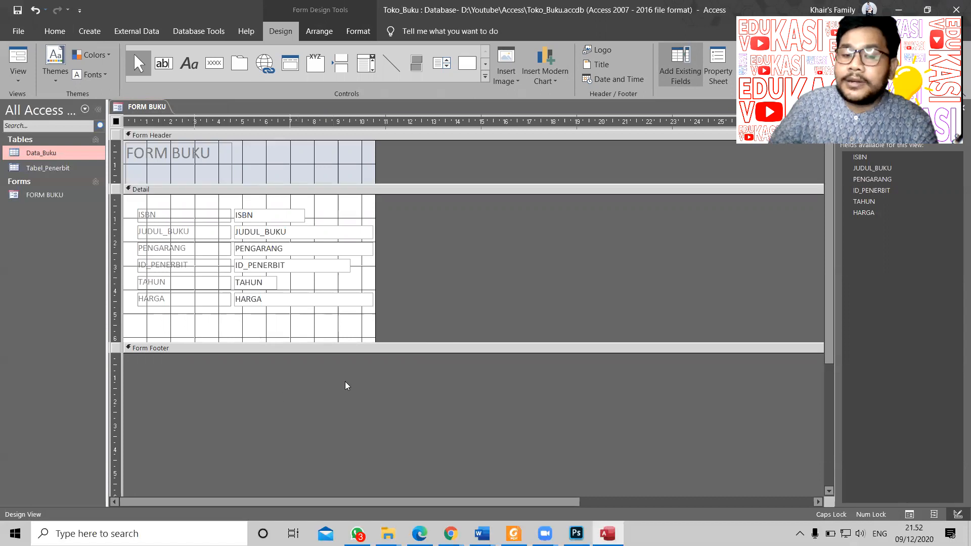
drag(381, 343, 382, 336)
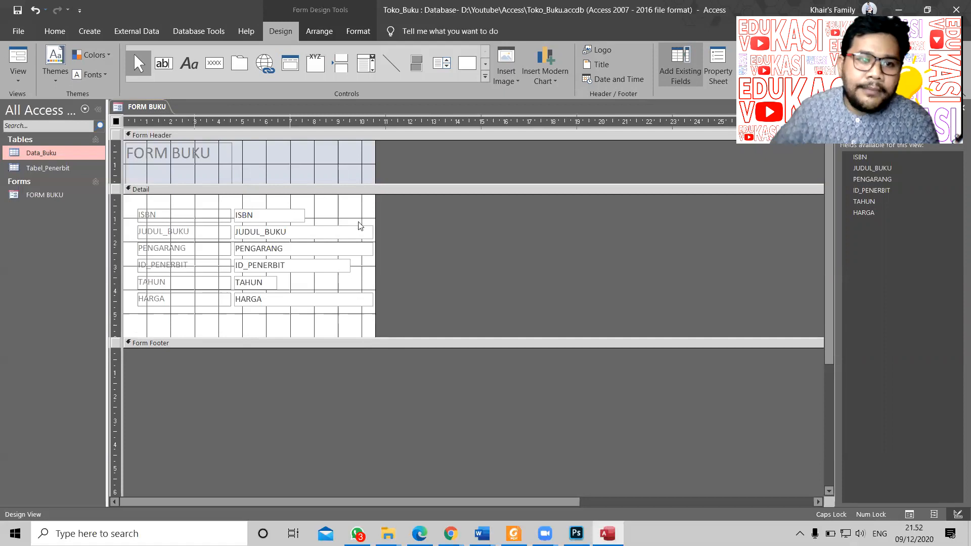
Step: Nudge the FORM BUKU title down, widen the form, and extend the Detail section further
click(180, 151)
mouse_move(180, 150)
mouse_down()
mouse_move(183, 164)
mouse_move(192, 141)
mouse_up()
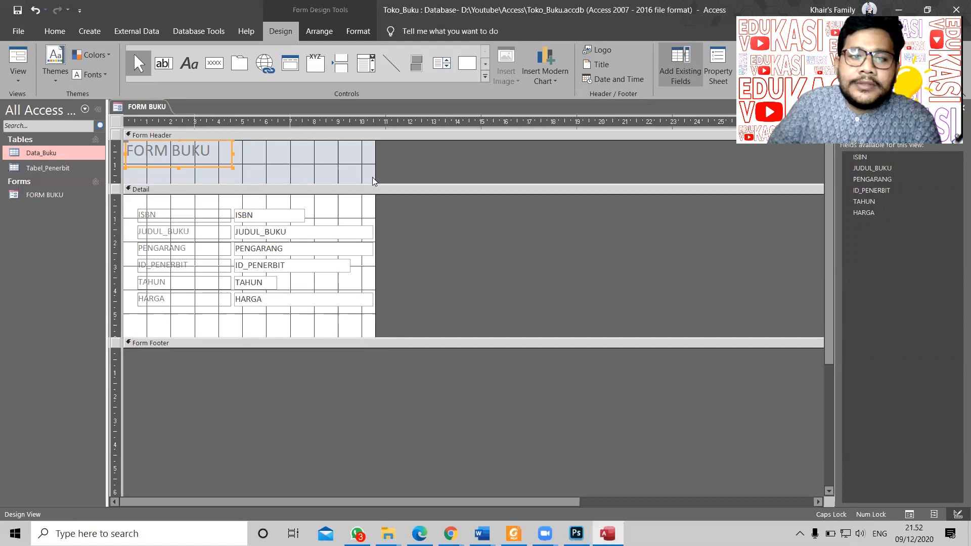
drag(375, 207, 424, 208)
drag(320, 343, 304, 384)
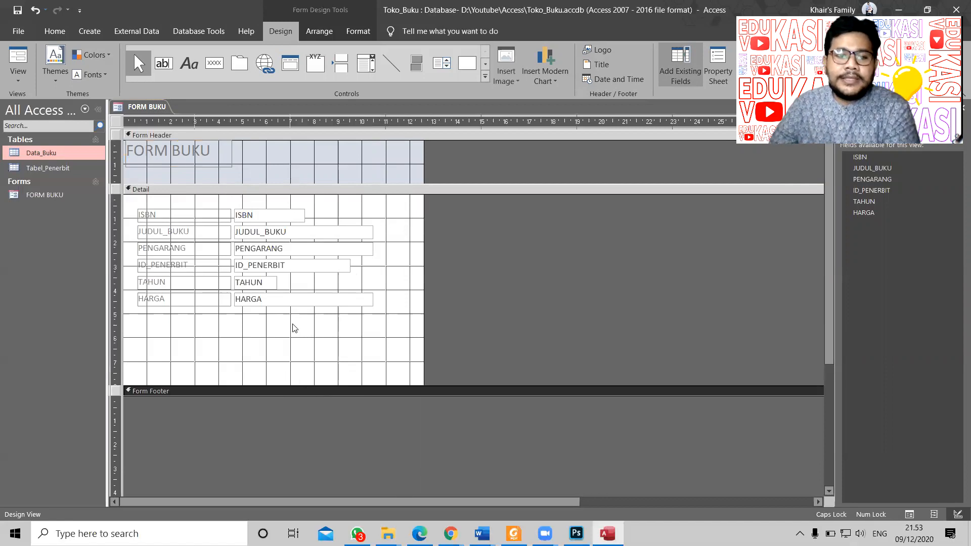
click(151, 332)
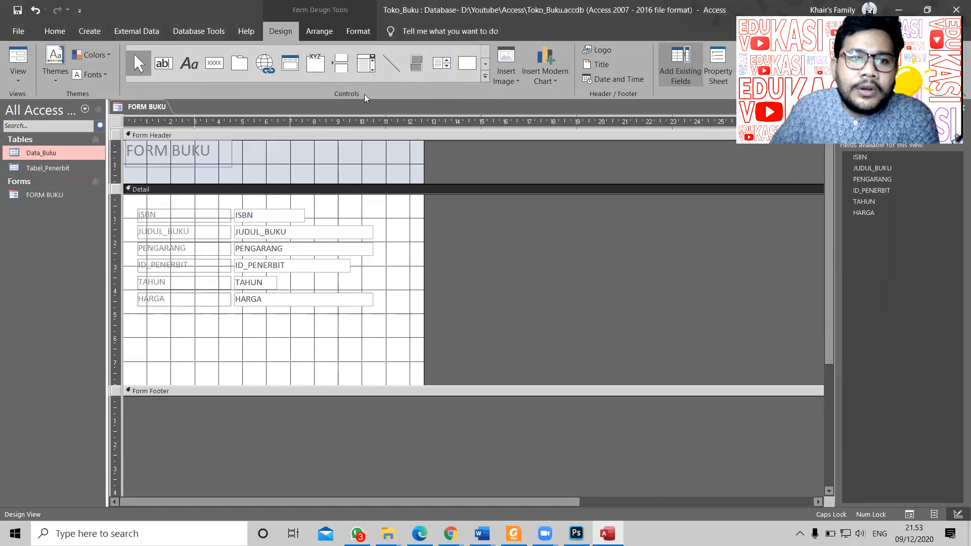
Step: Draw a Command13 button below the HARGA field and move the wizard window aside
click(212, 70)
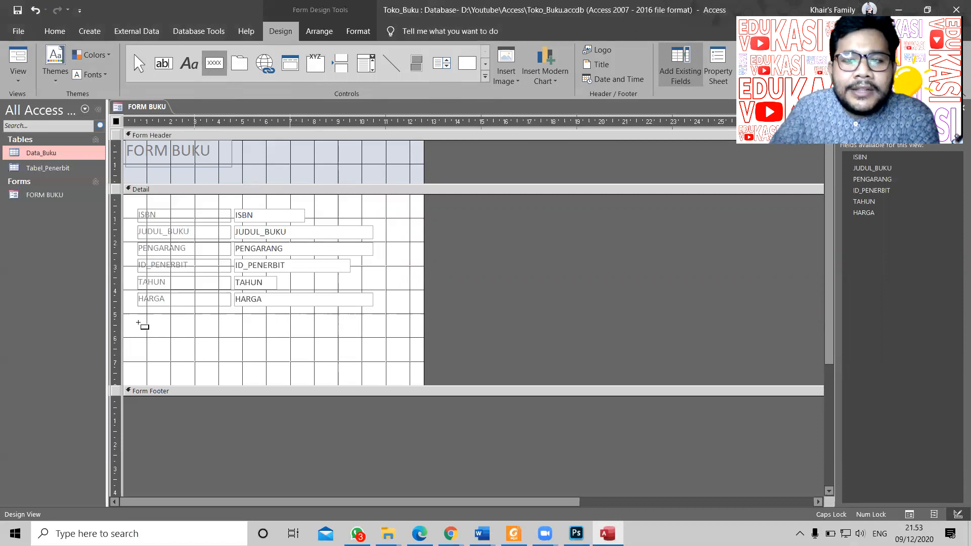
drag(140, 323, 193, 341)
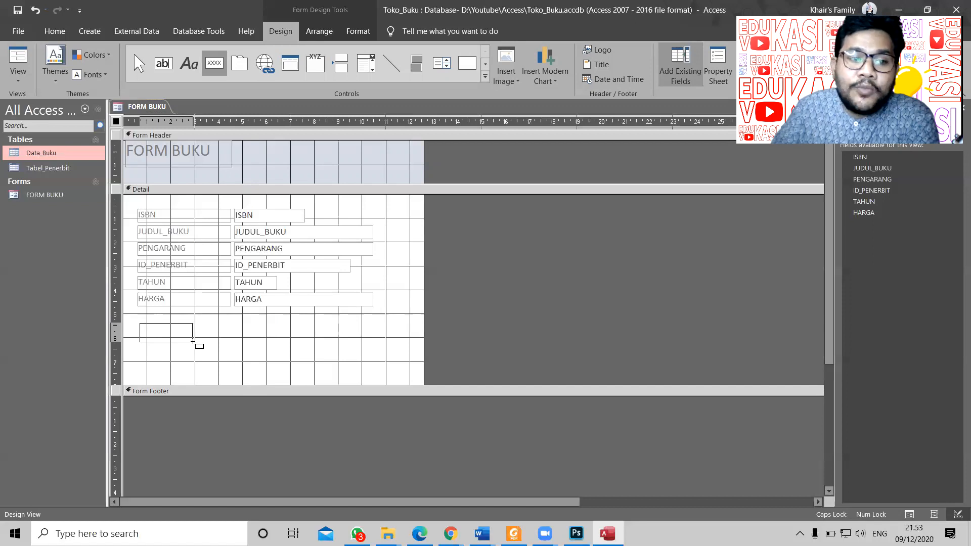
drag(192, 341, 193, 341)
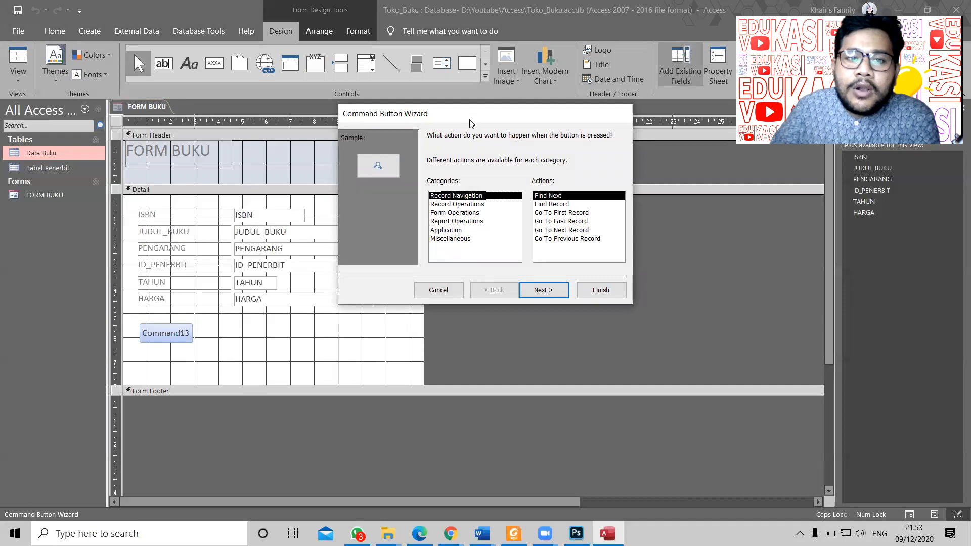
drag(470, 123, 463, 145)
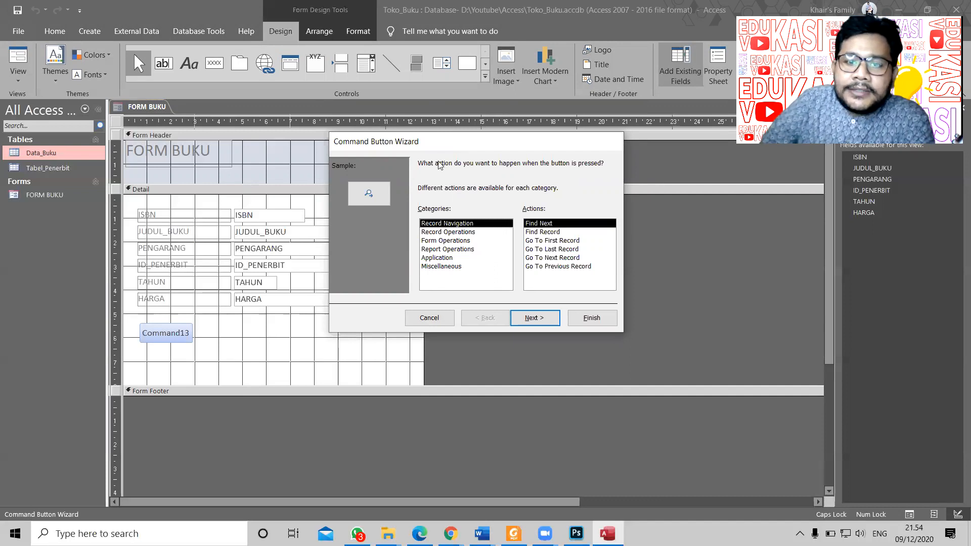
Step: Choose Record Operations > Add New Record as the button's action and continue
click(466, 232)
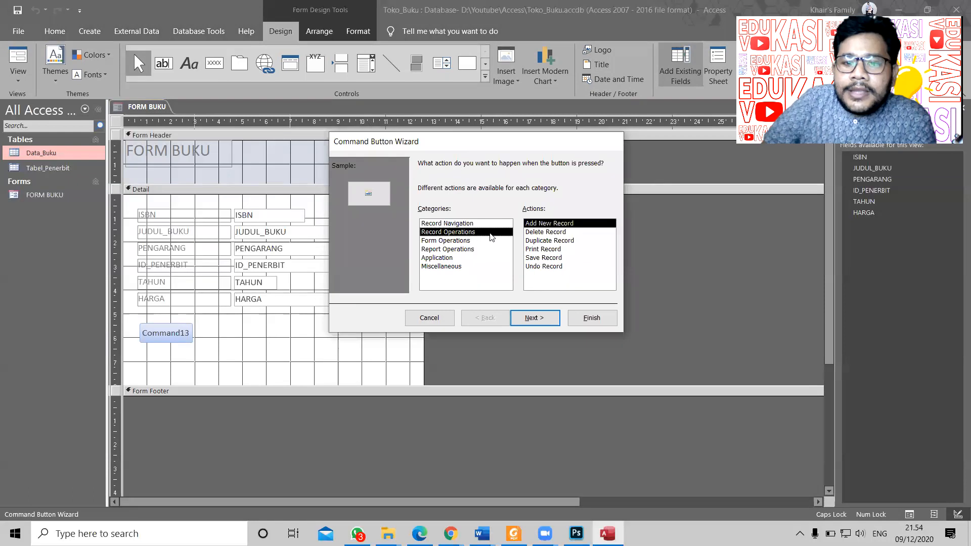
click(462, 224)
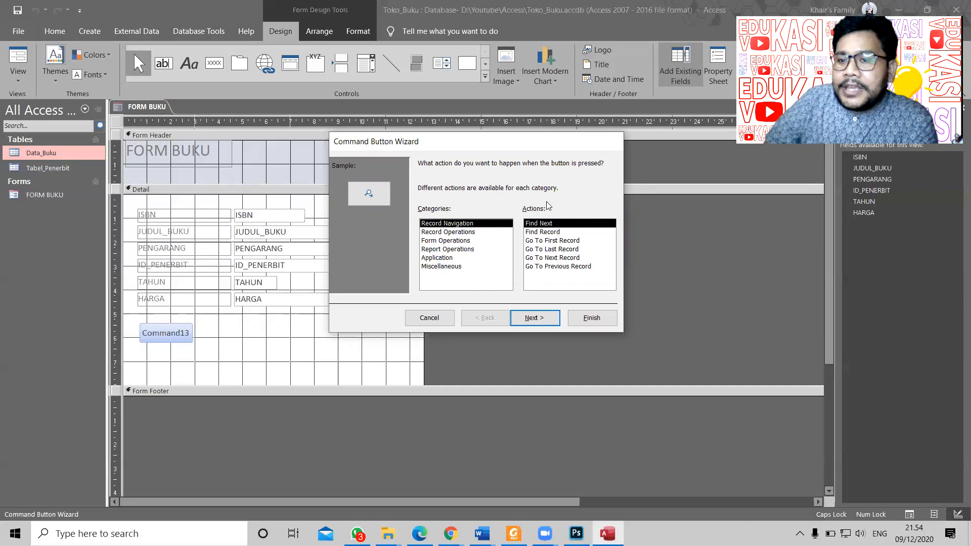
click(462, 233)
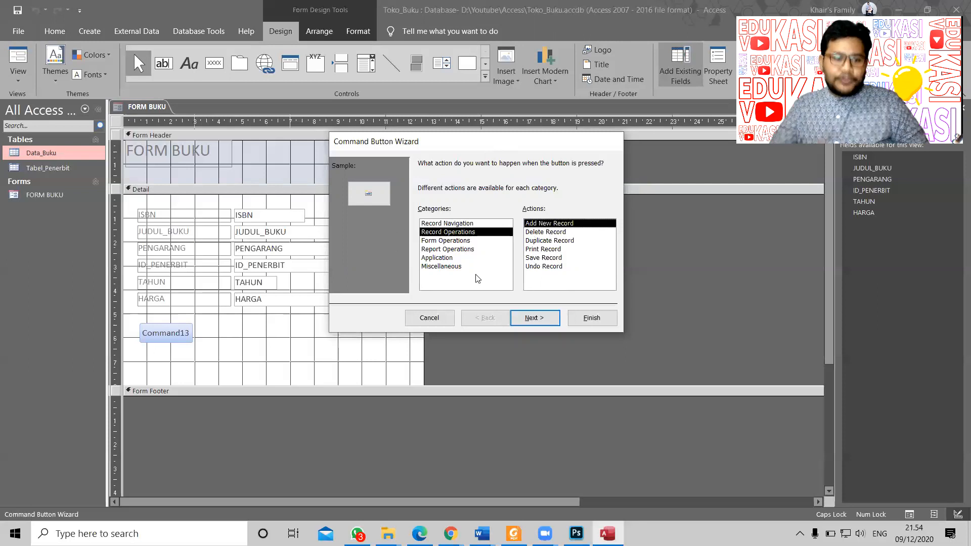
click(534, 320)
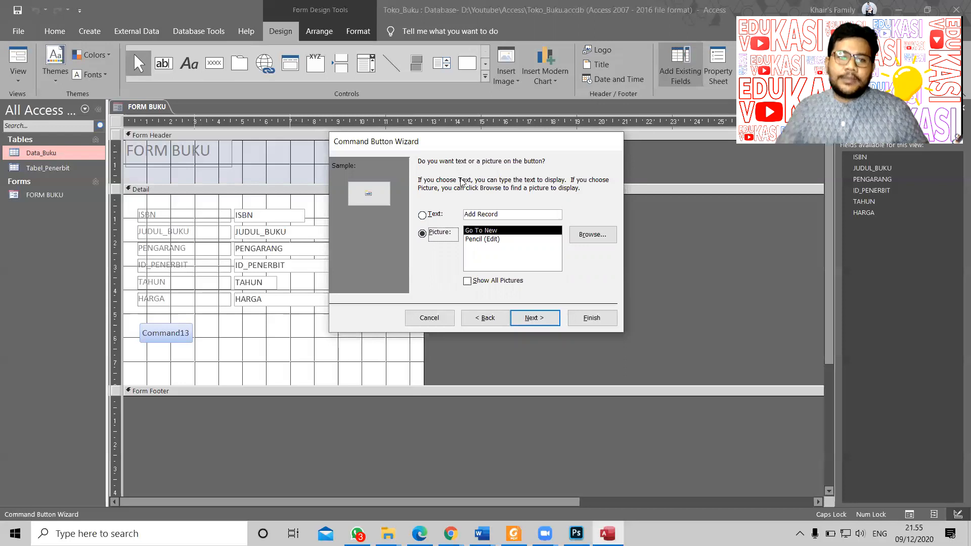
Step: Replace the 'Add Record' caption with the text 'Tambah Data' and continue
click(424, 218)
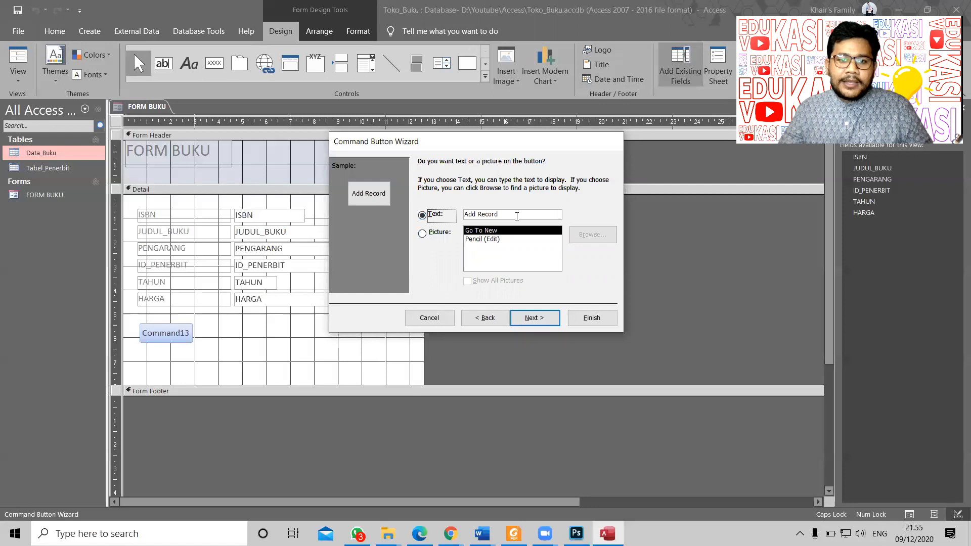
drag(516, 216, 448, 209)
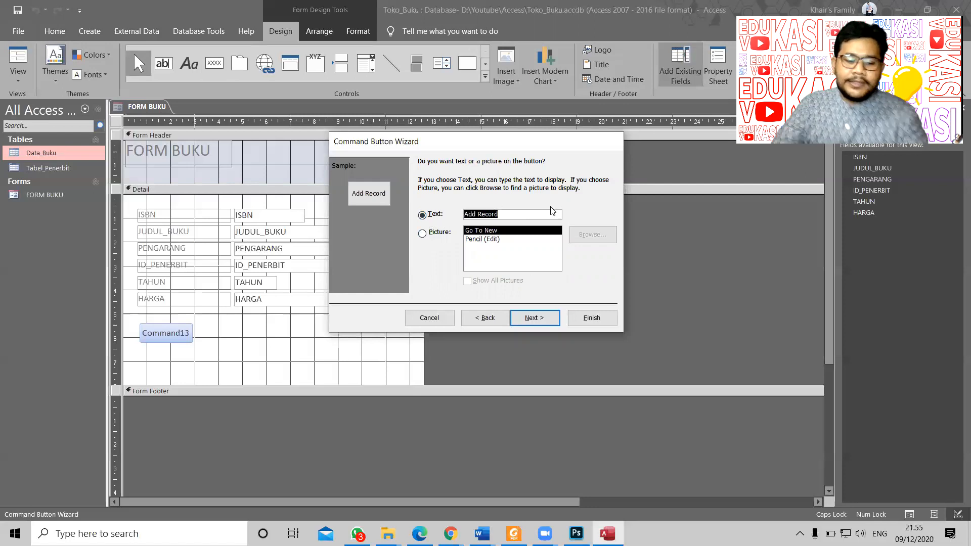
text(Ta)
key(BackSpace)
key(BackSpace)
text(Tambah Data)
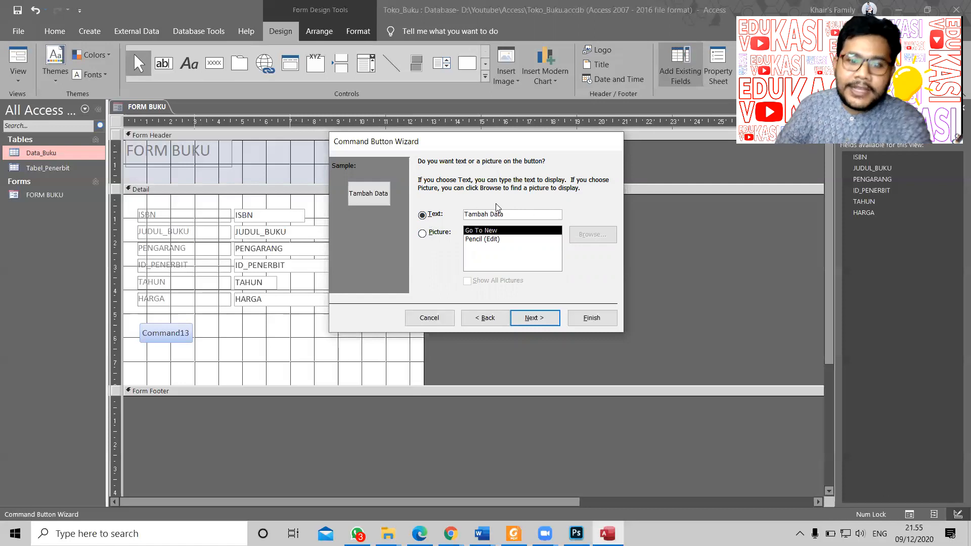
click(541, 317)
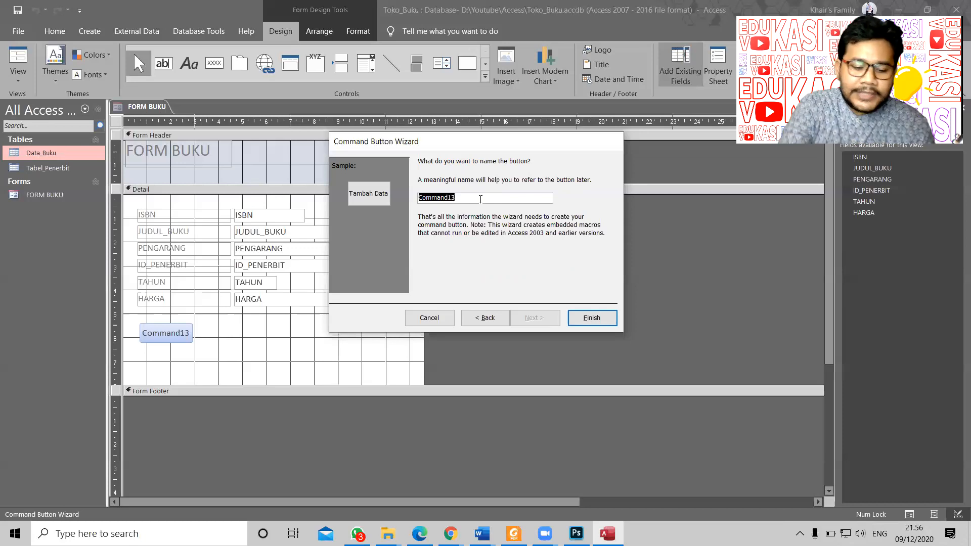
Step: Name the button btn_add in place of Command13 and finish the wizard
text(cmd_add)
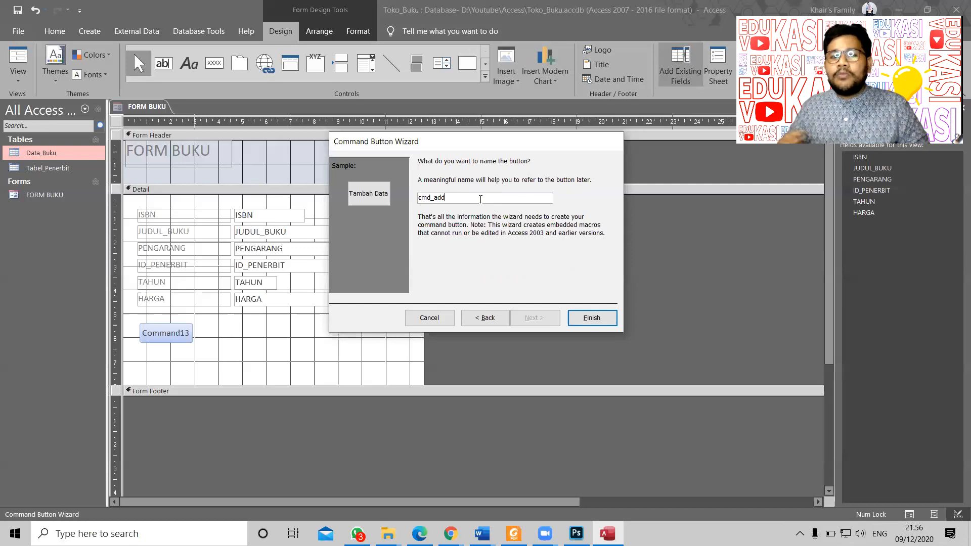
key(shift+Left)
key(shift+Left)
key(shift+Left)
key(shift+Left)
key(shift+Left)
key(shift+Left)
key(shift+Left)
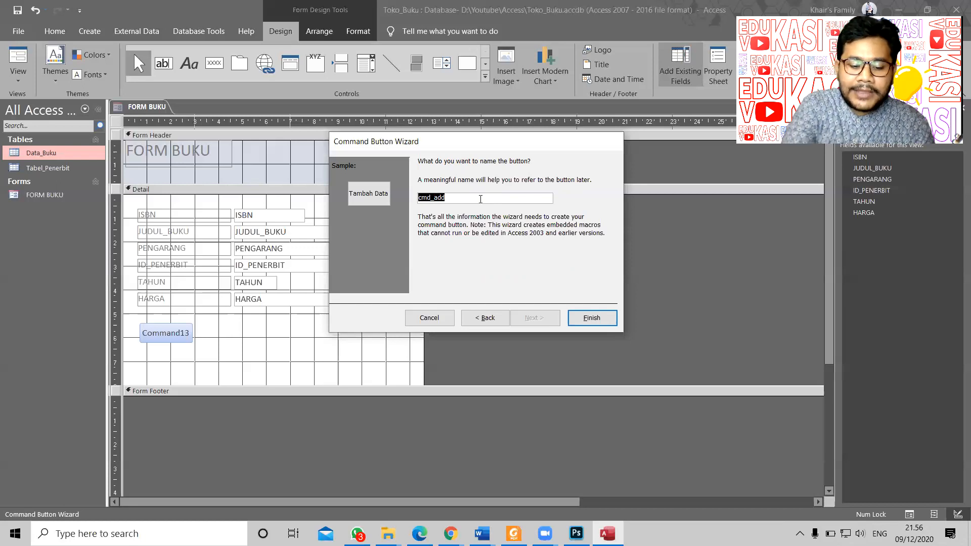
text(btn_add)
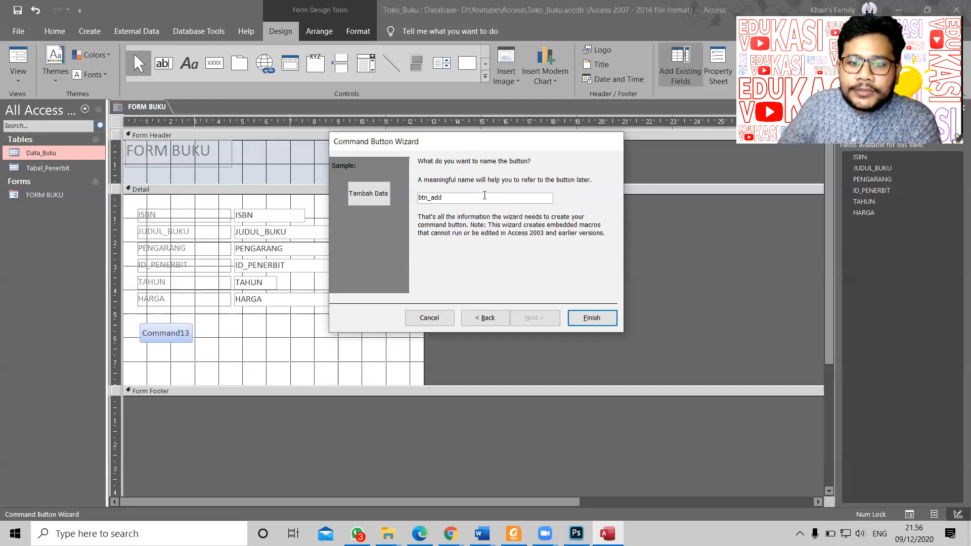
click(592, 317)
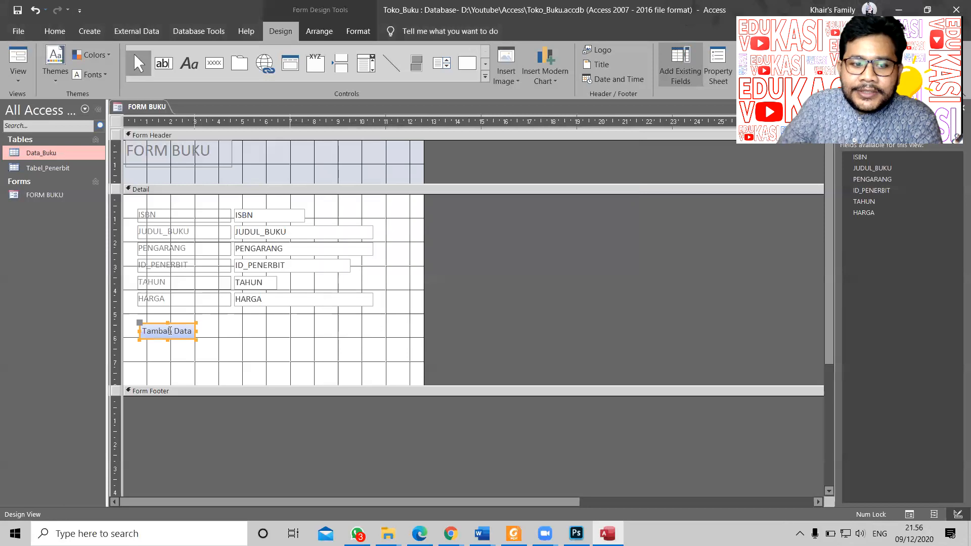
Step: Align the Tambah Data button with the field labels and switch the form to Form View
drag(174, 337, 172, 336)
click(237, 339)
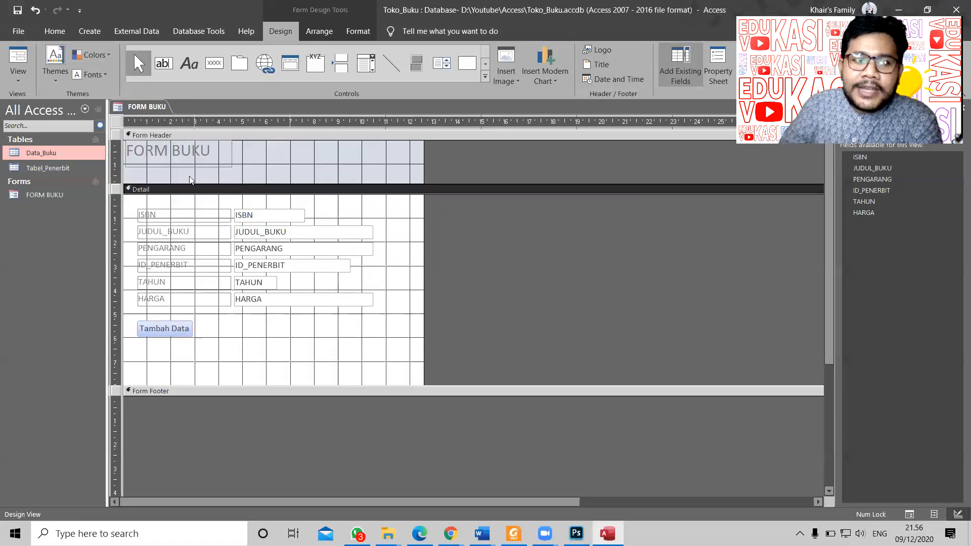
click(16, 80)
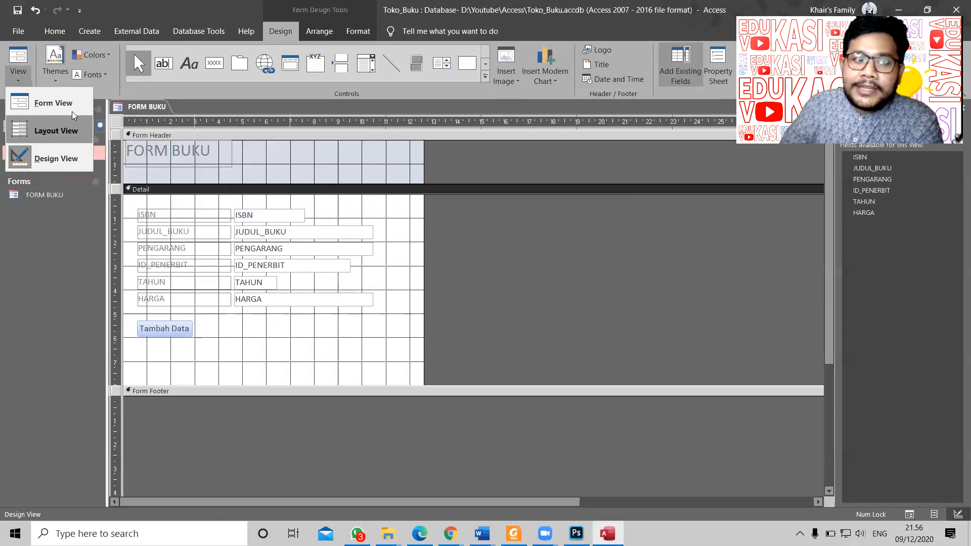
click(25, 104)
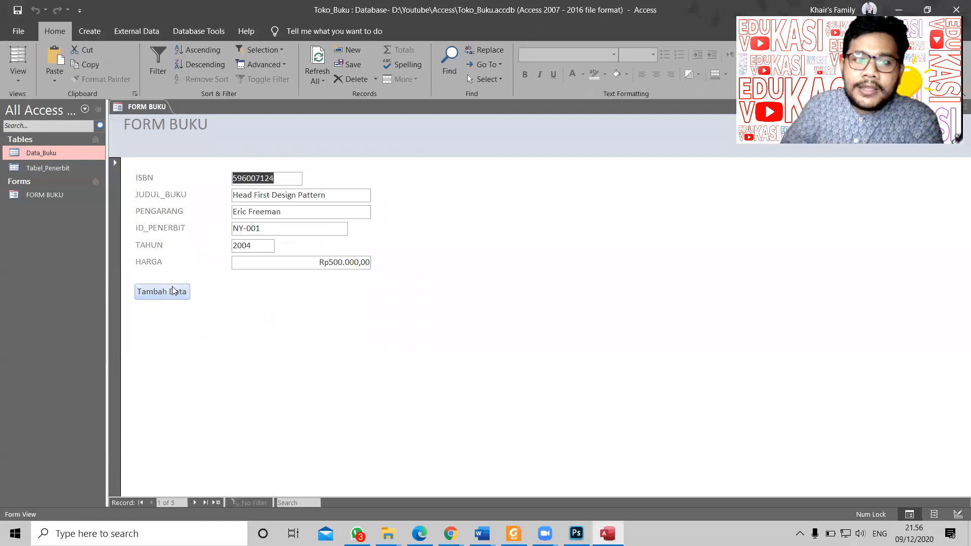
Step: Use Tambah Data to start blank record 6 and enter ISBN 11111123
click(195, 503)
click(194, 503)
click(195, 503)
click(254, 177)
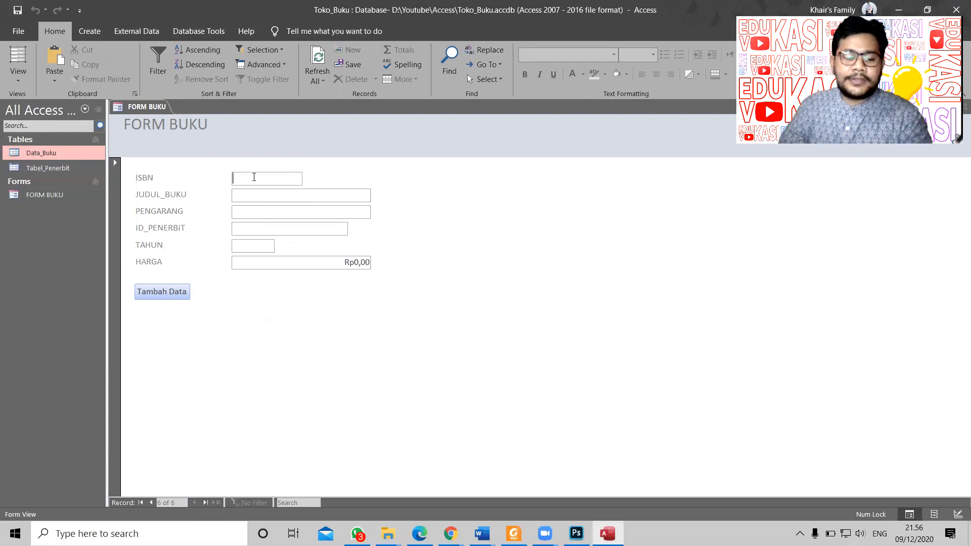
text(11111123)
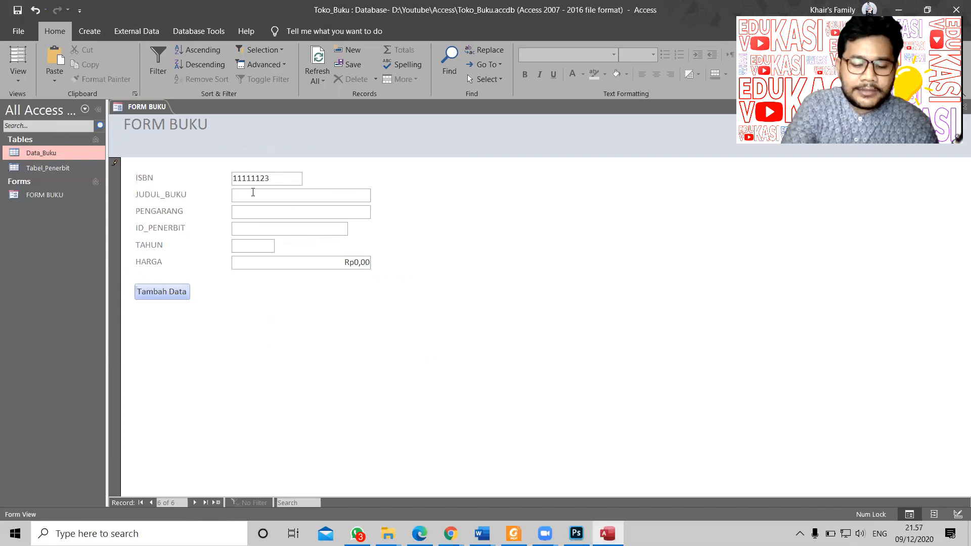
Step: Enter the book title 'Access 2019'
text(acc)
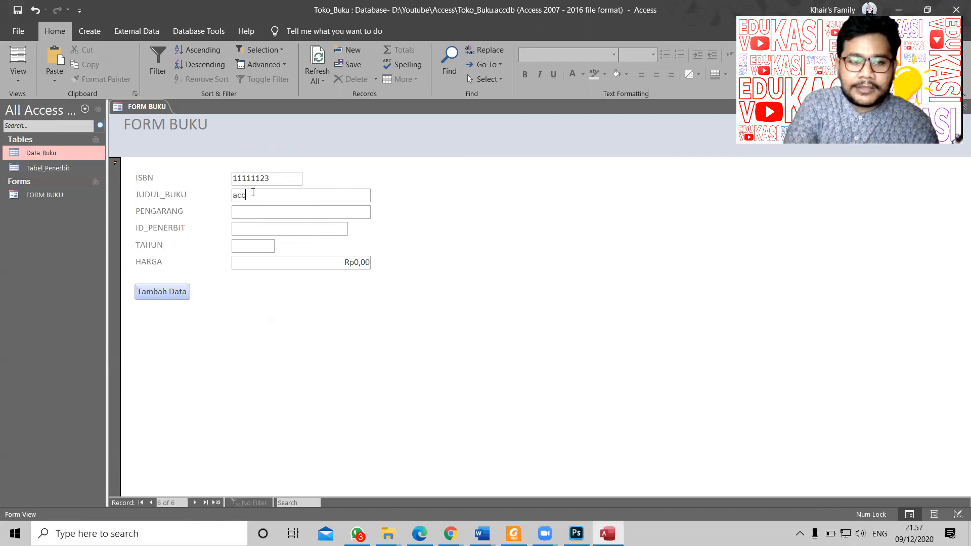
text(ess 201)
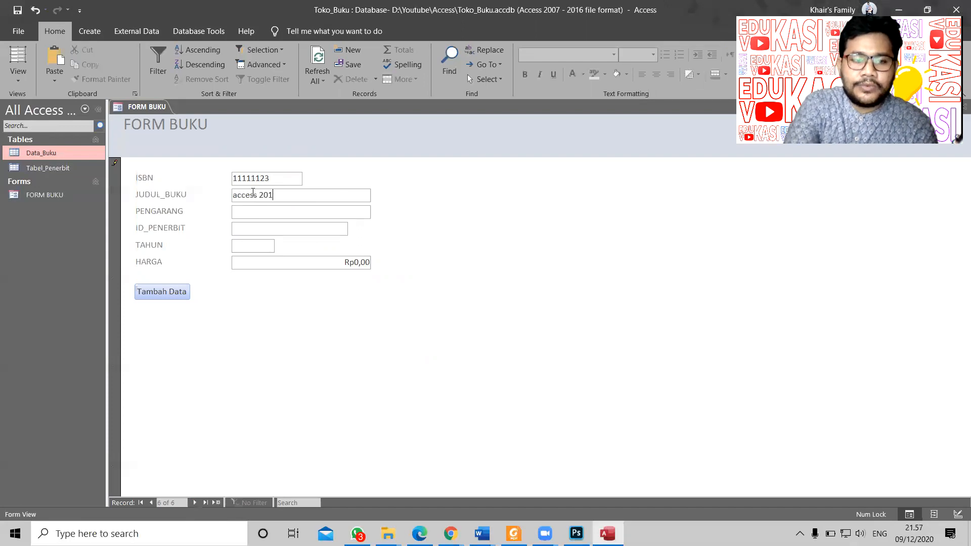
key(BackSpace)
text(19)
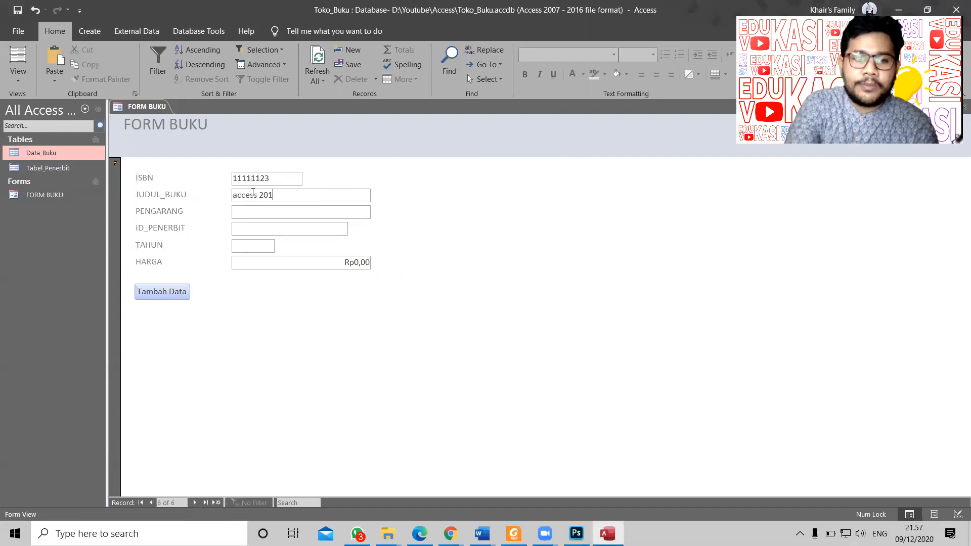
key(Home)
key(Delete)
text(A)
Step: Fill in the author, publisher BG-001, year 2020 and price 100000, then save with Tambah Data
click(273, 214)
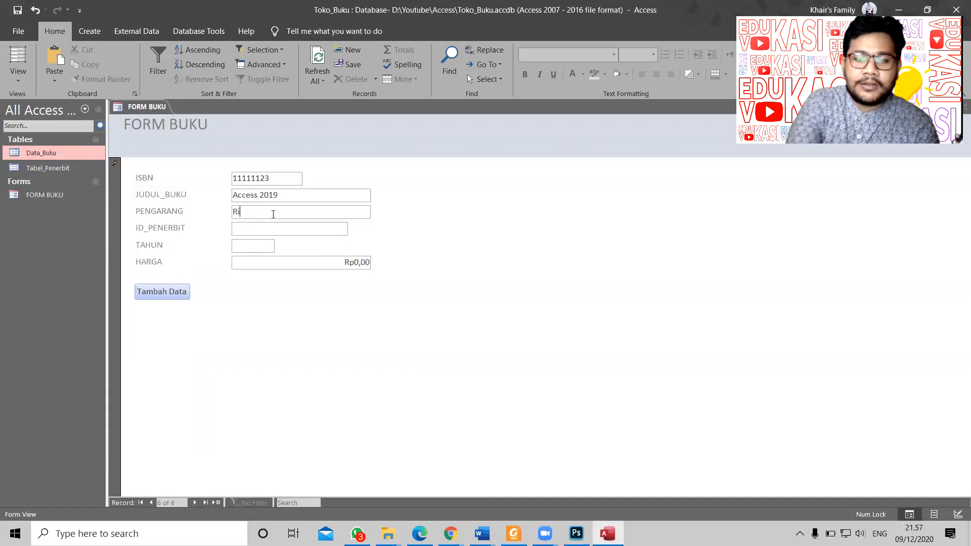
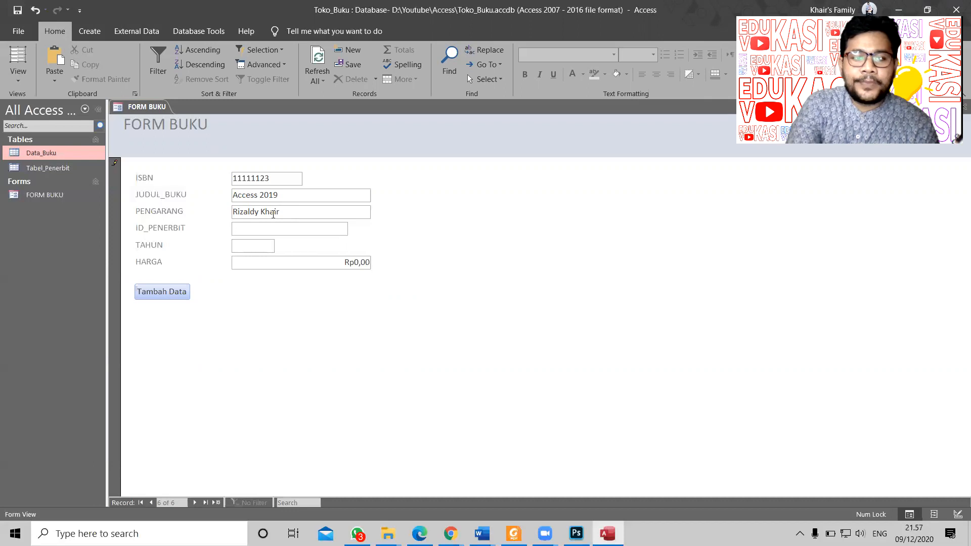
text(BG)
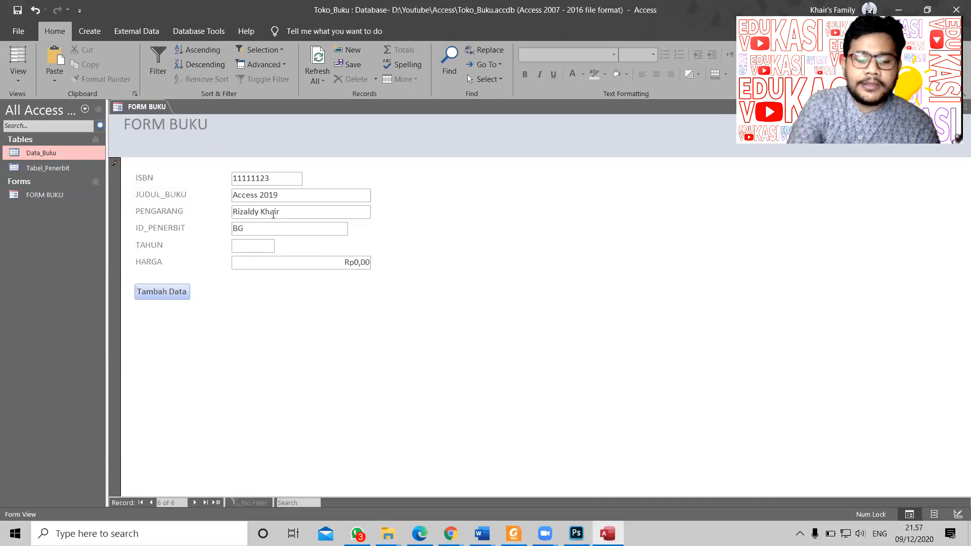
text(-001)
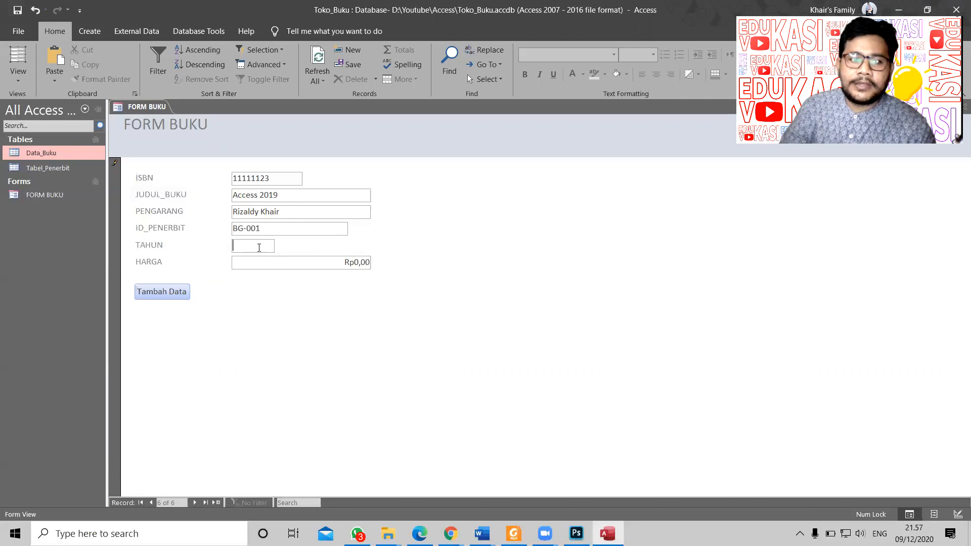
text(2020)
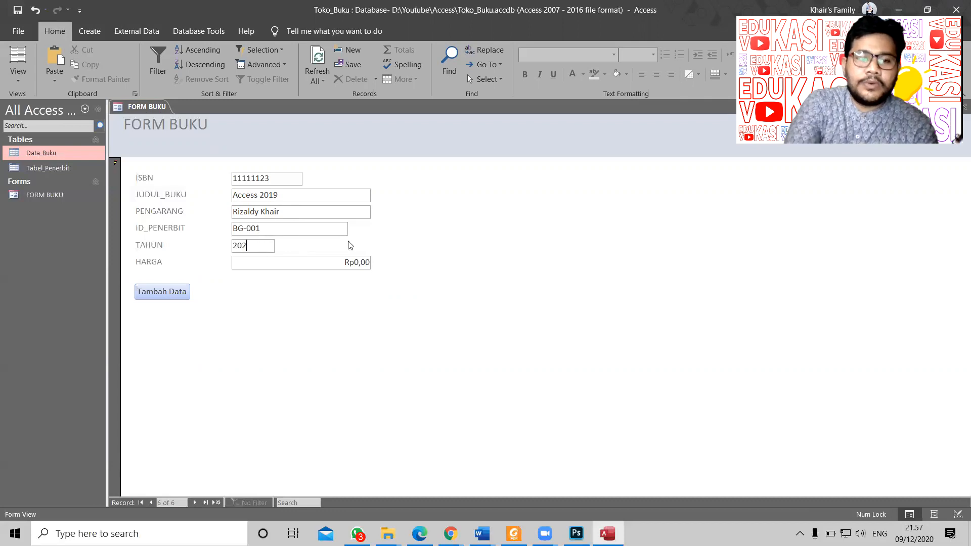
key(Tab)
text(100000)
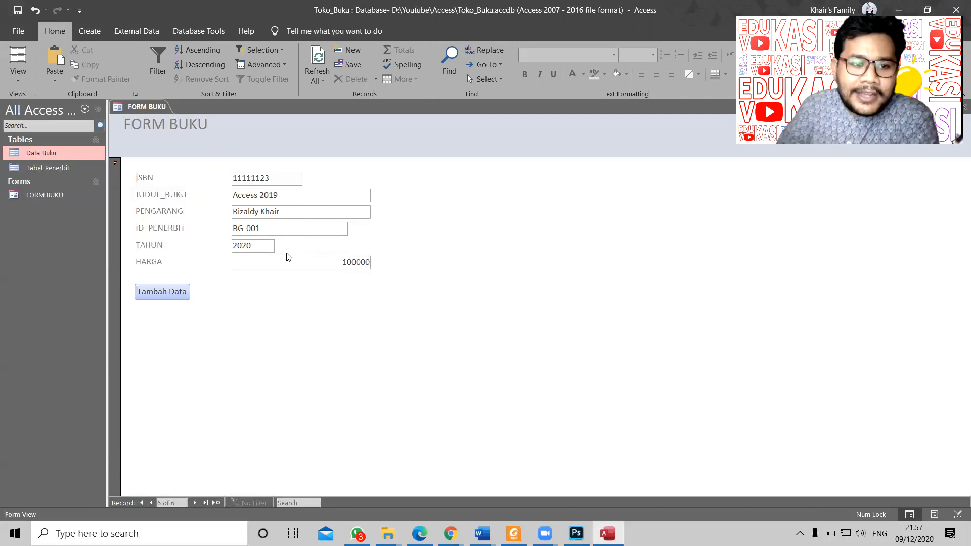
click(173, 297)
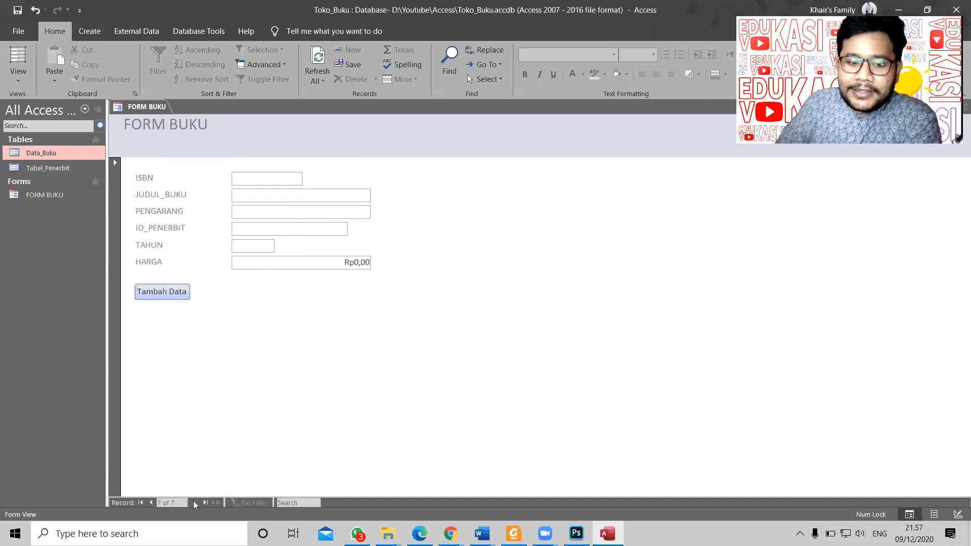
Step: Step back to the first record and forward again, confirming Access 2019 is record 6 of 6
click(151, 503)
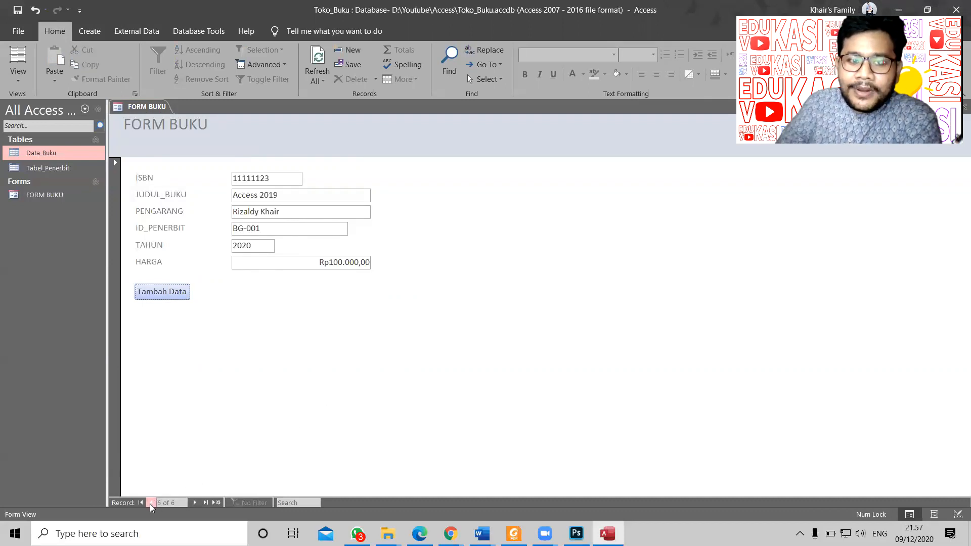
click(151, 502)
click(151, 503)
click(151, 503)
click(150, 502)
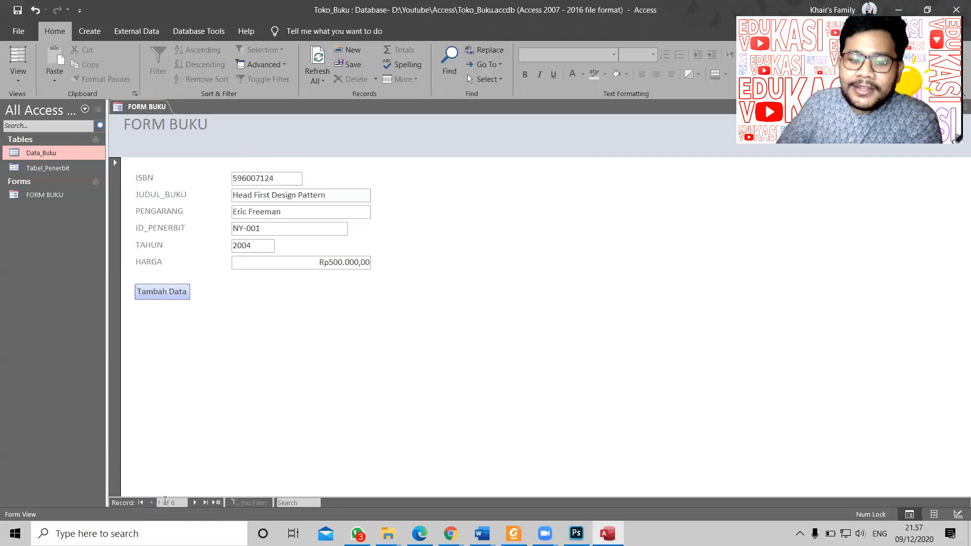
click(200, 503)
click(199, 504)
click(199, 504)
click(200, 504)
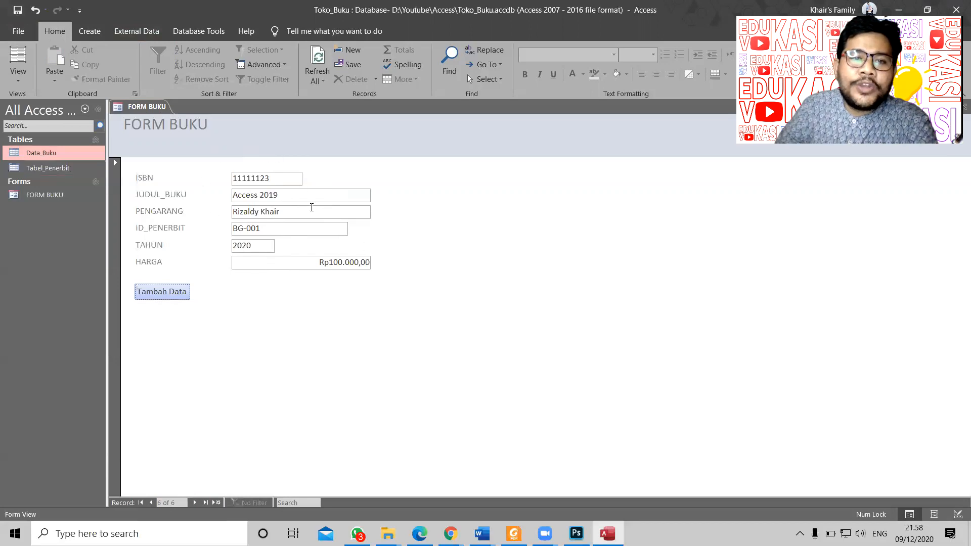
Step: Open Tabel_Penerbit, expand BG-001 to verify the Access 2019 row, then return to FORM BUKU
double_click(44, 168)
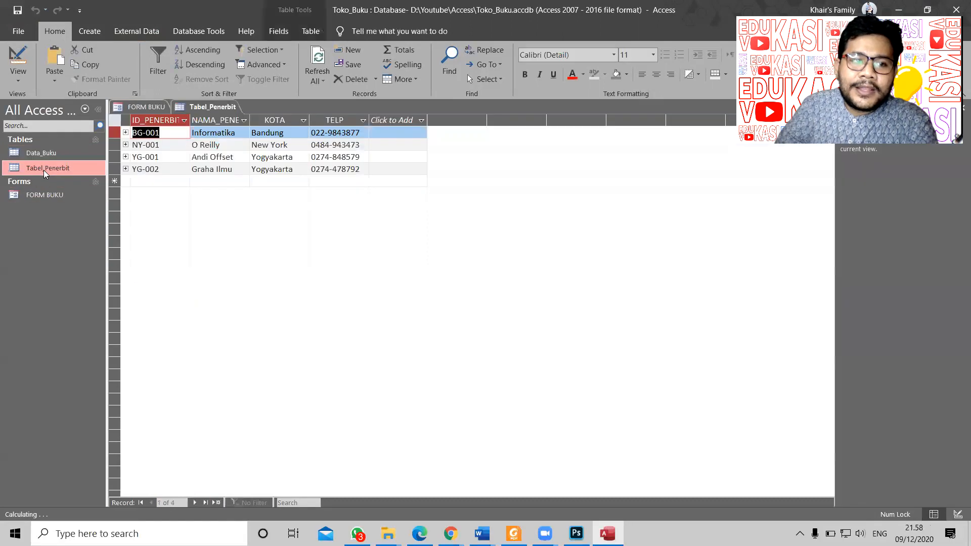
click(126, 132)
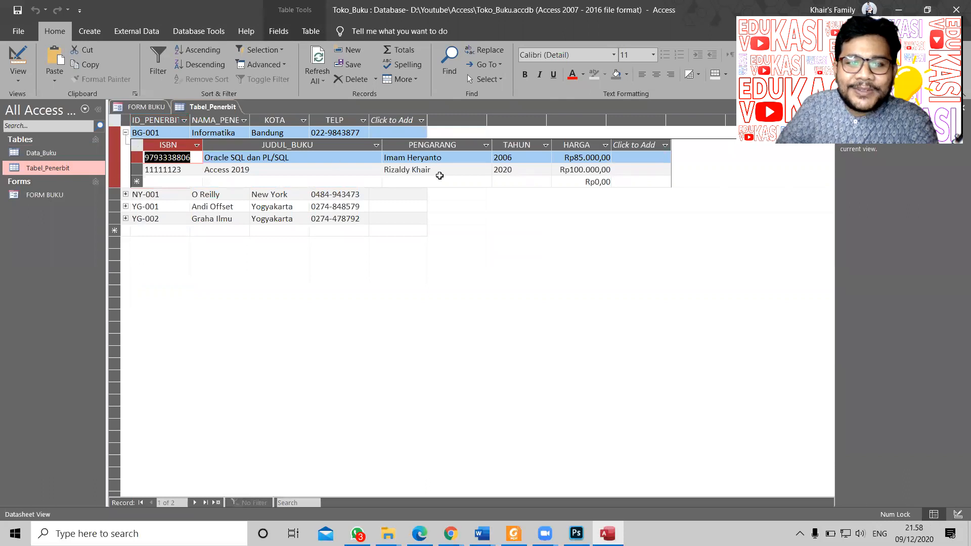
click(454, 171)
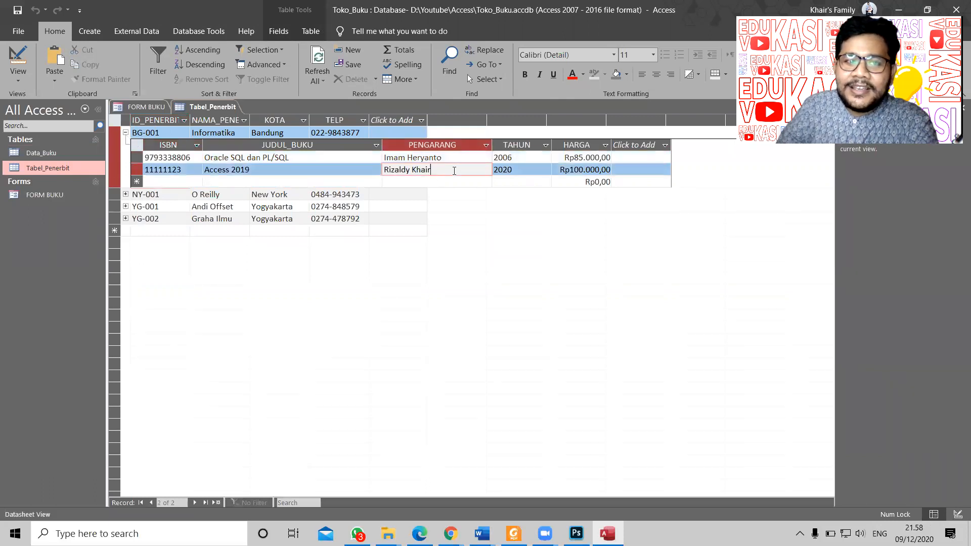
click(336, 170)
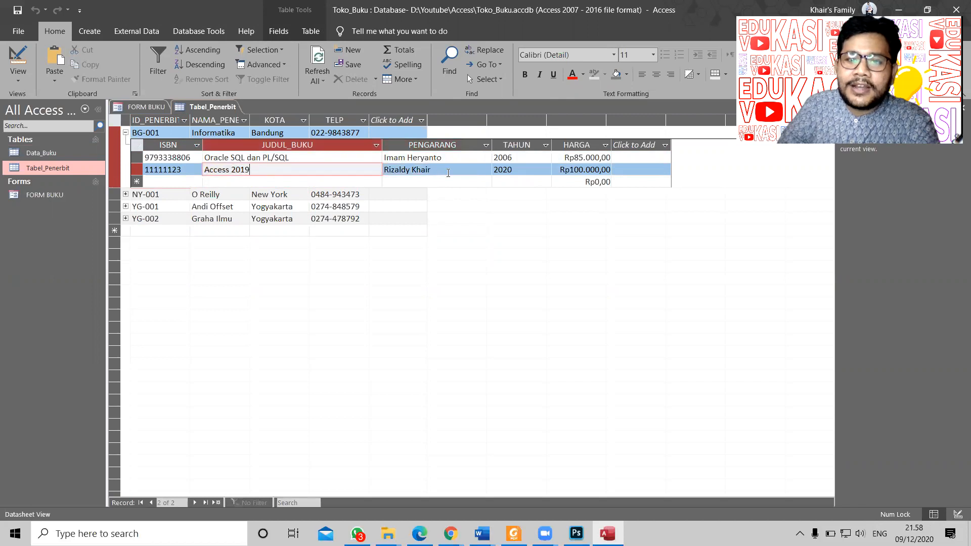
click(447, 173)
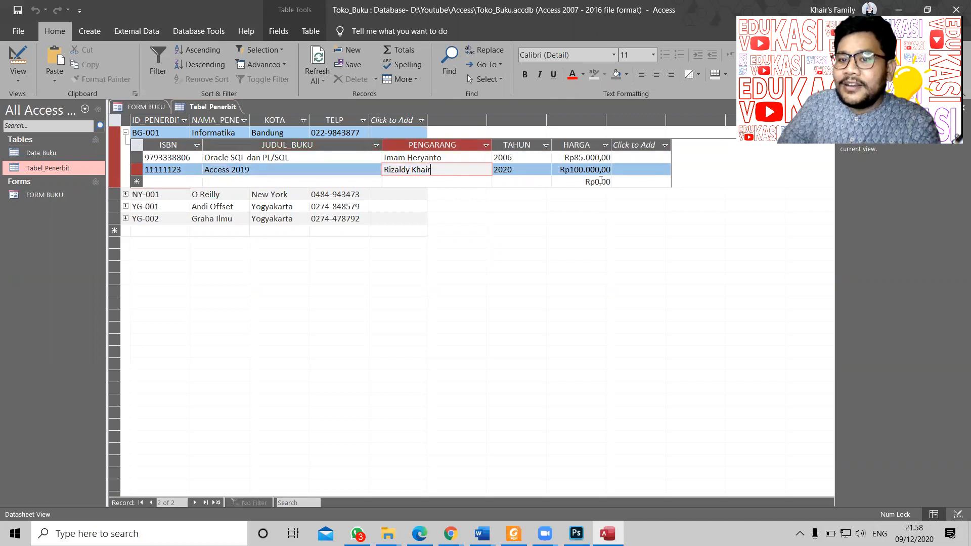
click(528, 169)
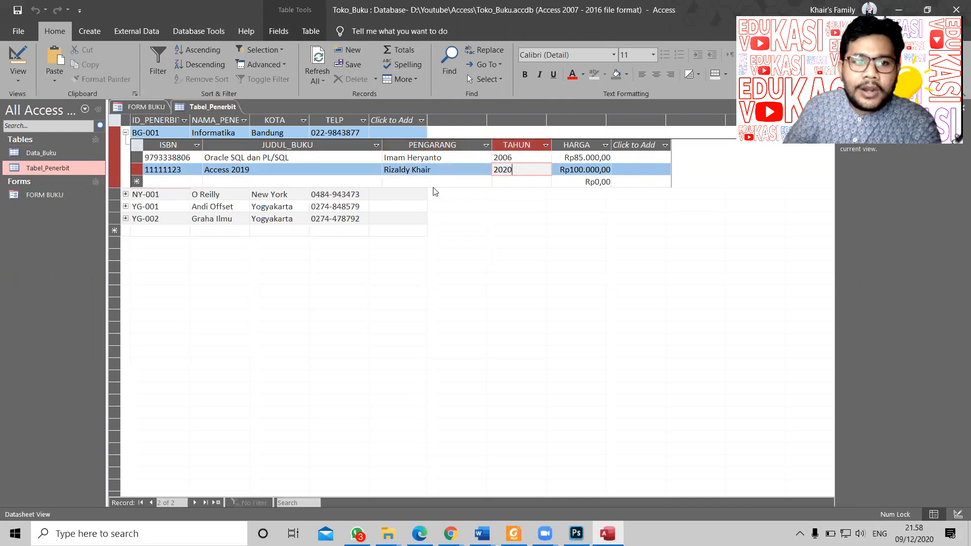
click(128, 107)
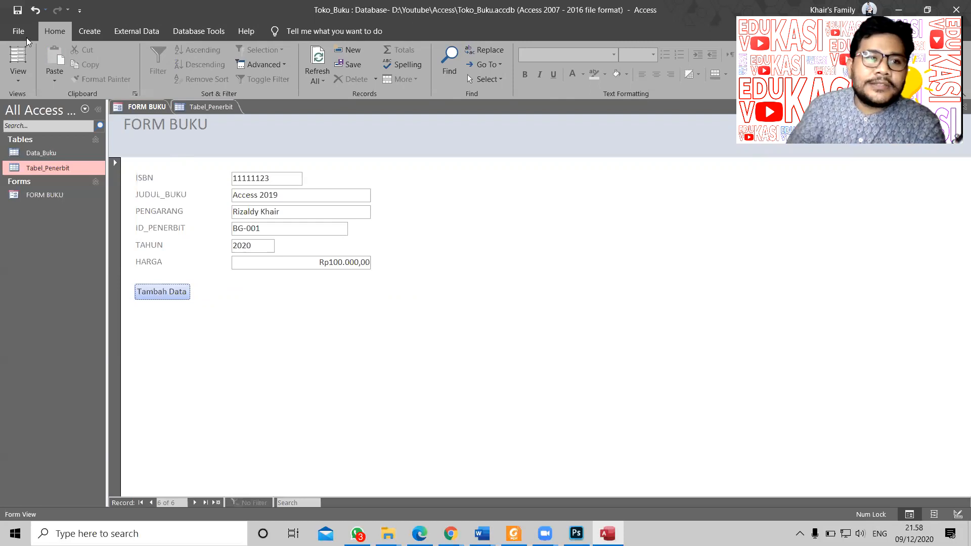
Step: Switch FORM BUKU to Design View and draw a new command button beside Tambah Data
click(18, 76)
click(42, 168)
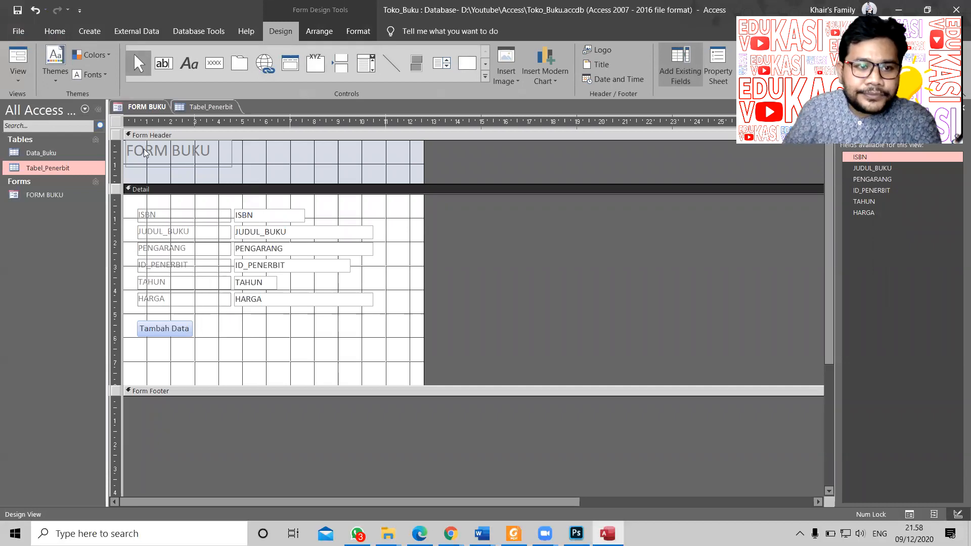
click(219, 63)
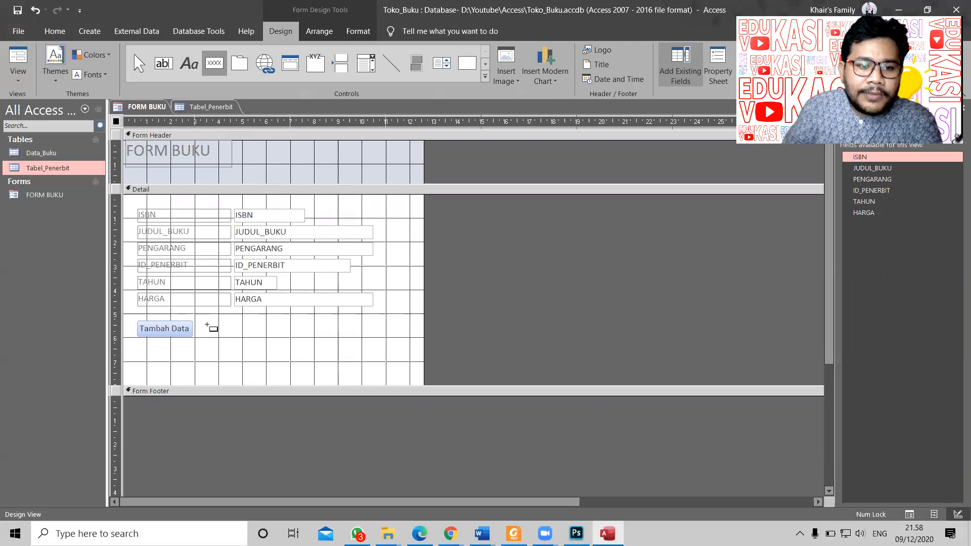
drag(204, 322, 268, 341)
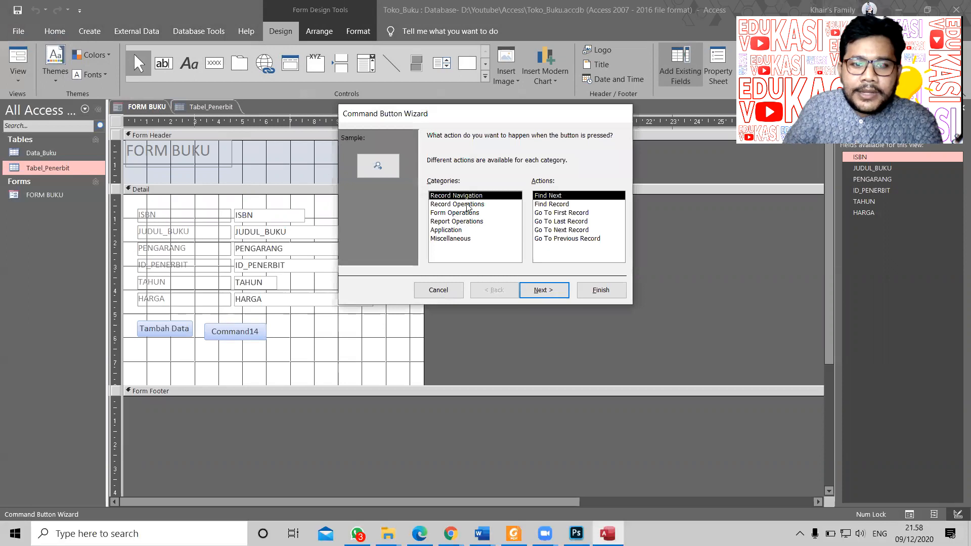
Step: Make the button a Delete Record action captioned 'Hapus Data' and named btn_del
click(467, 205)
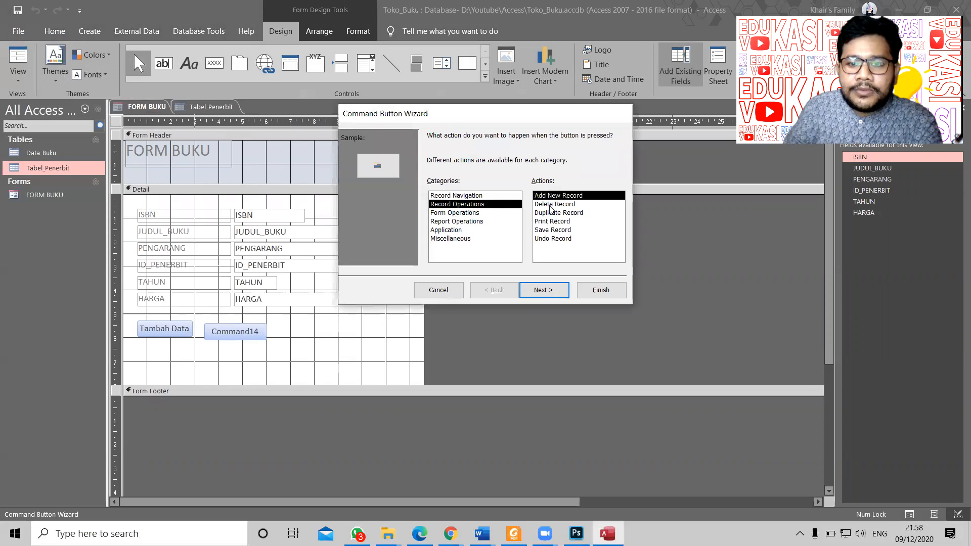
click(551, 205)
click(551, 284)
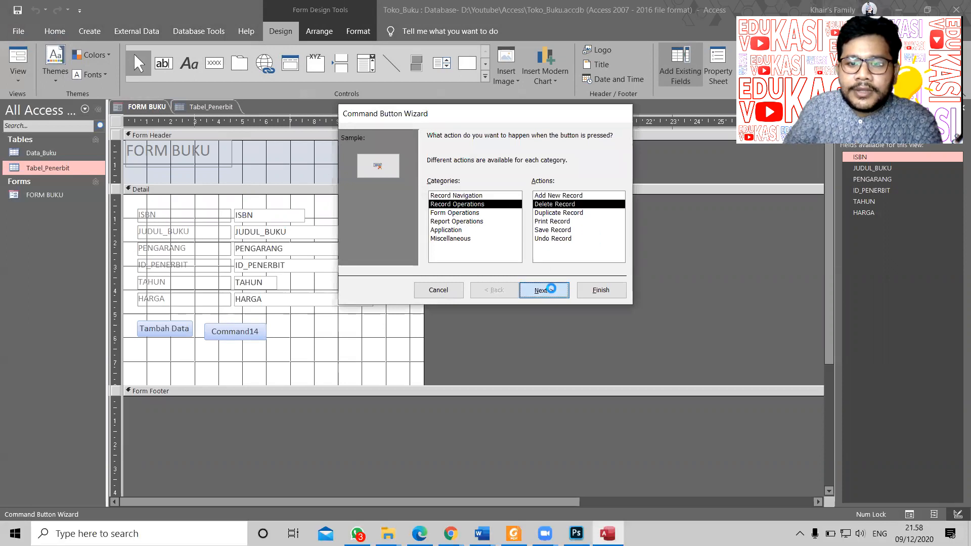
click(445, 188)
key(Tab)
text(Hapus Data)
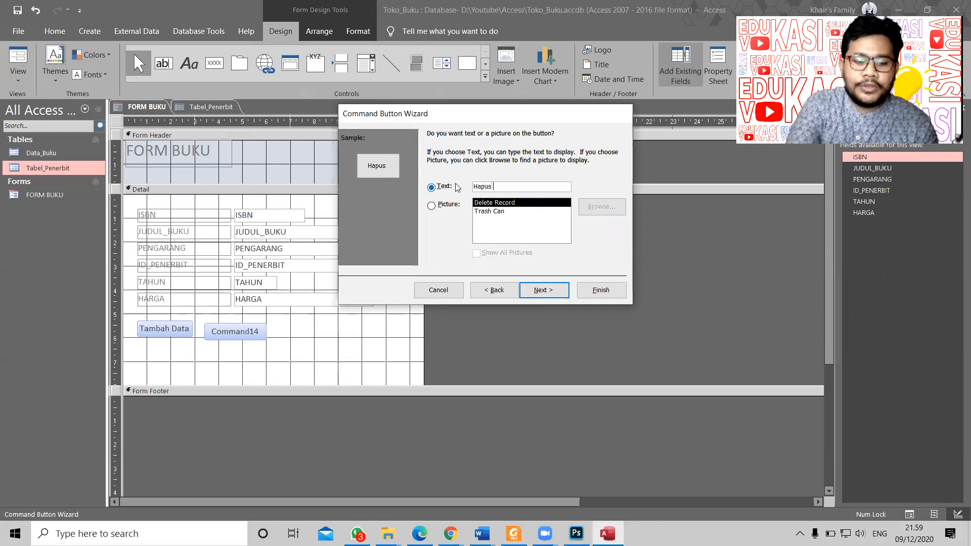
click(543, 290)
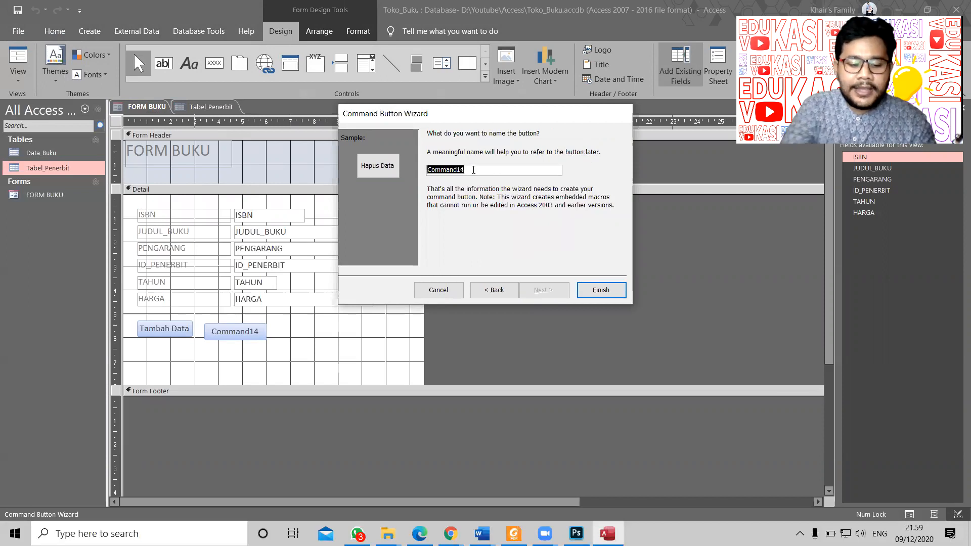
text(btn_del)
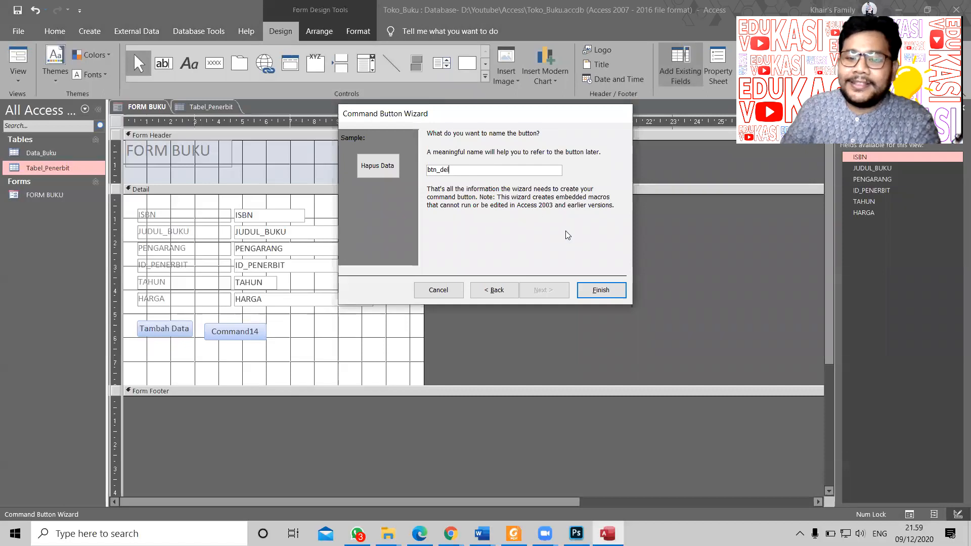
click(601, 291)
Step: Line up Hapus Data with Tambah Data and save the form
drag(244, 324, 246, 321)
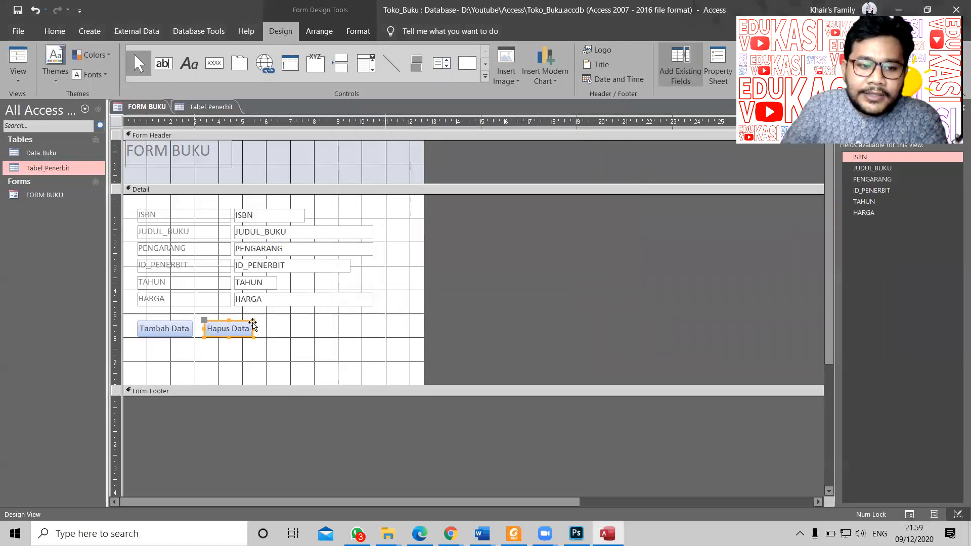
click(316, 338)
click(18, 10)
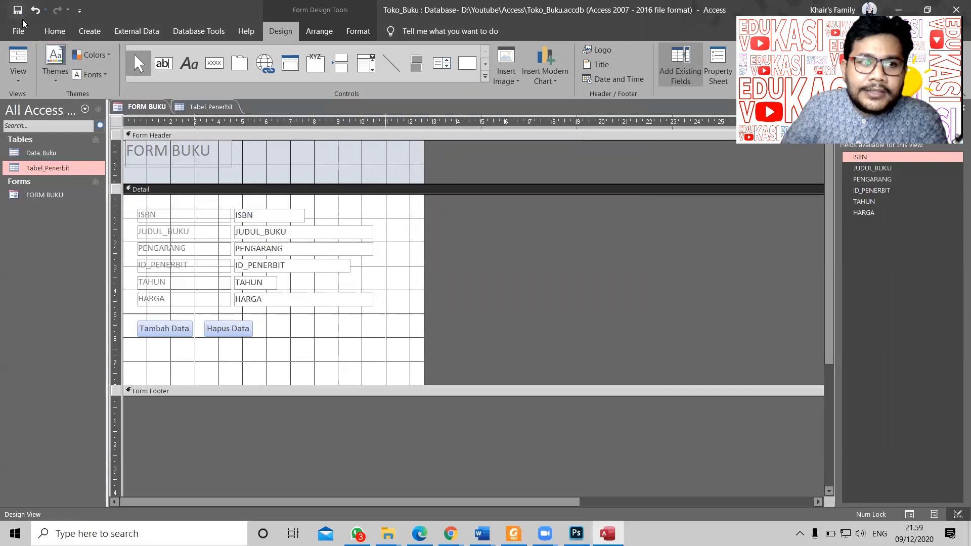
Step: In Form View, move forward to the Access 2019 book record
click(18, 57)
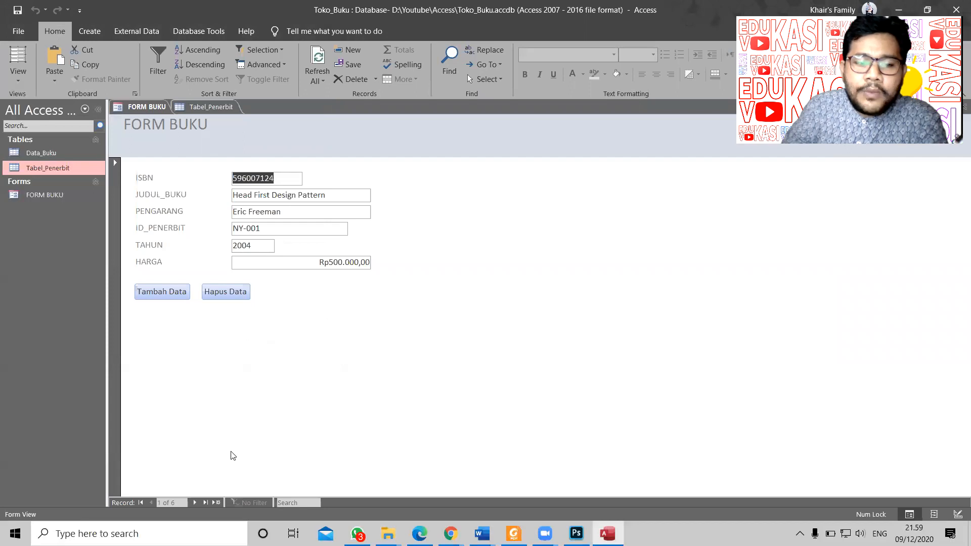
click(194, 503)
click(195, 502)
click(194, 503)
click(195, 502)
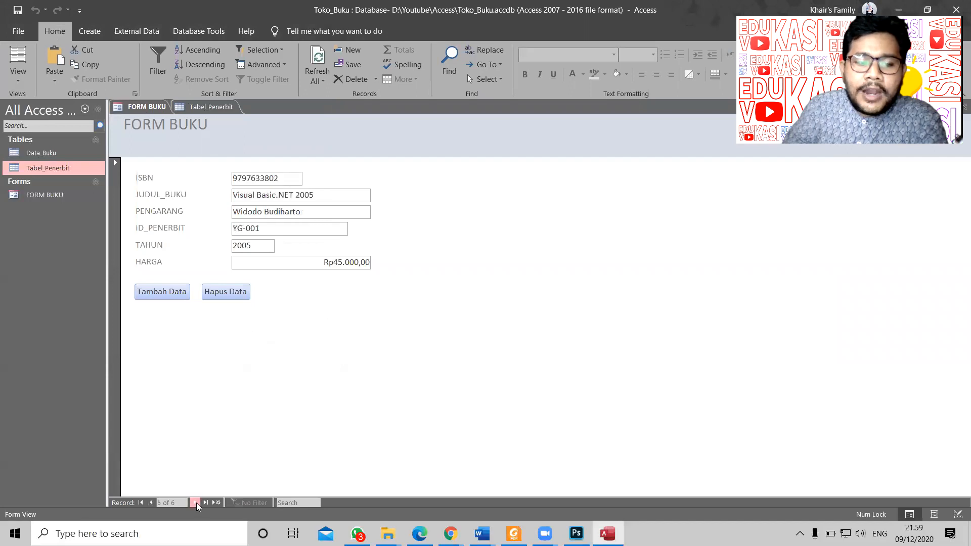
click(195, 502)
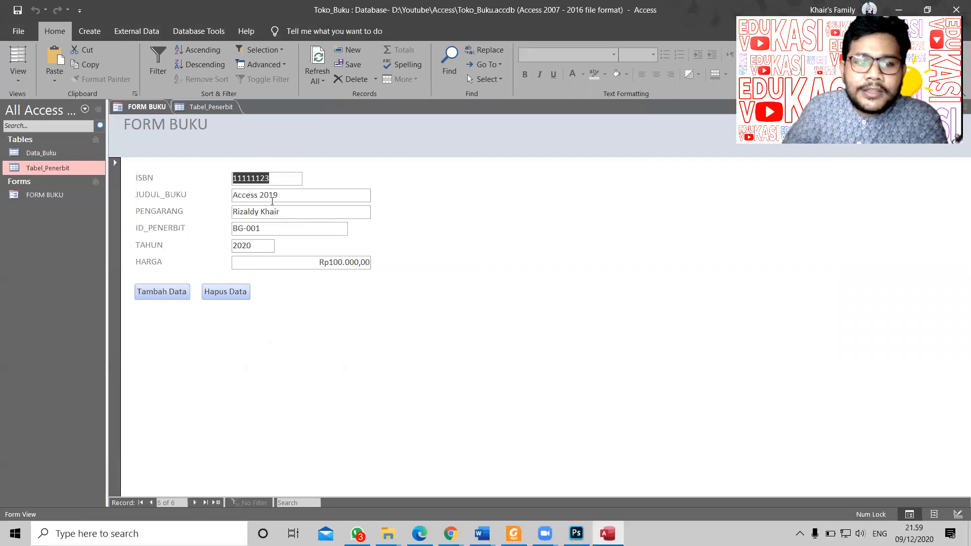
Step: Delete the Access 2019 record with Hapus Data, confirm, and return to record 1 of 5
click(230, 292)
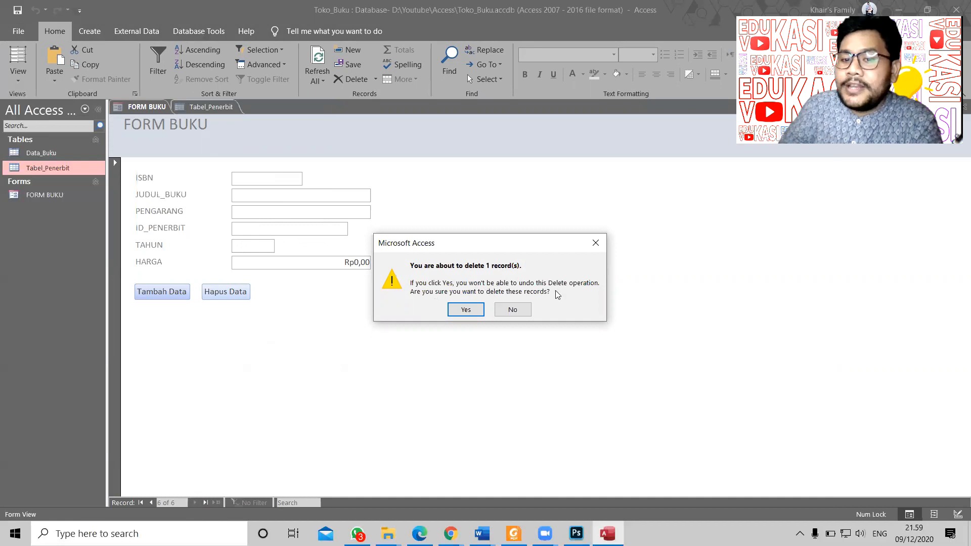
click(465, 309)
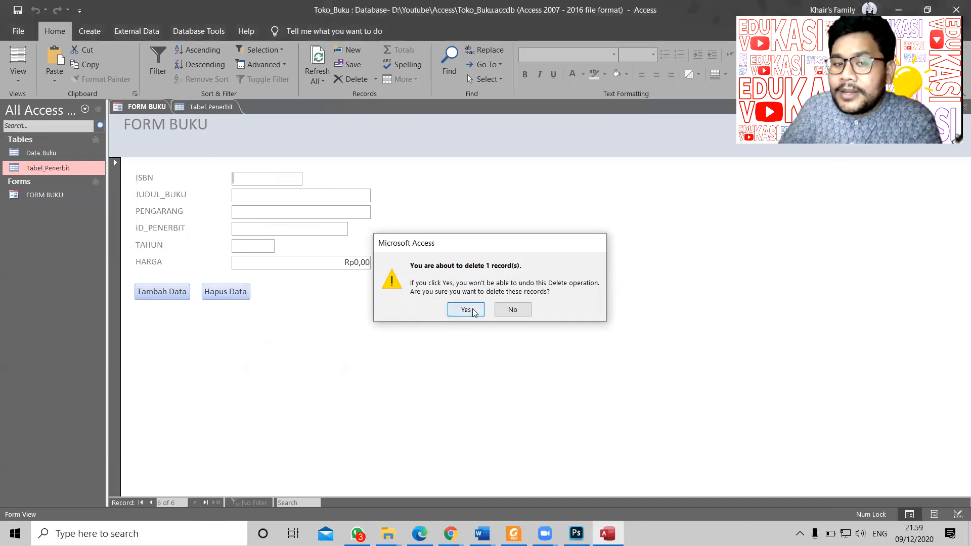
click(151, 502)
click(151, 503)
click(151, 502)
click(152, 502)
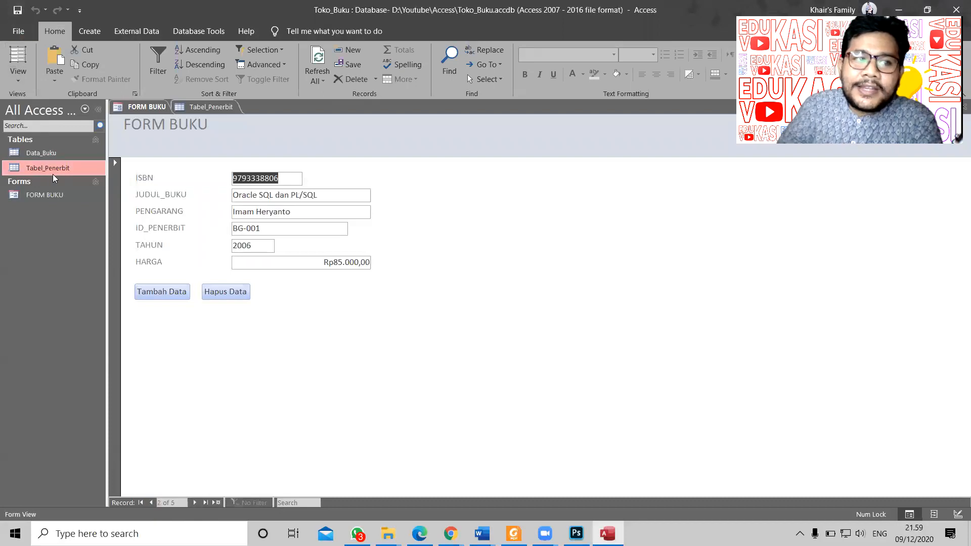
click(202, 108)
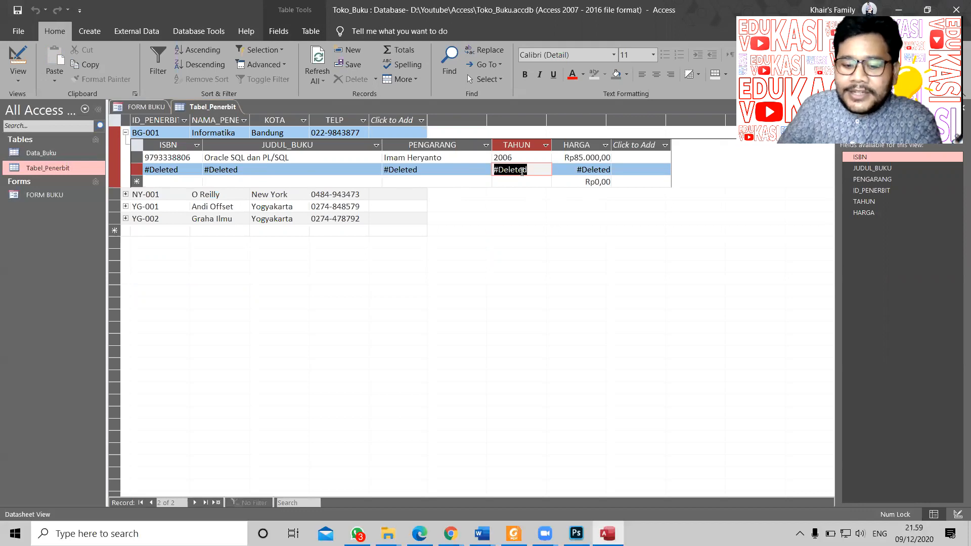
key(F5)
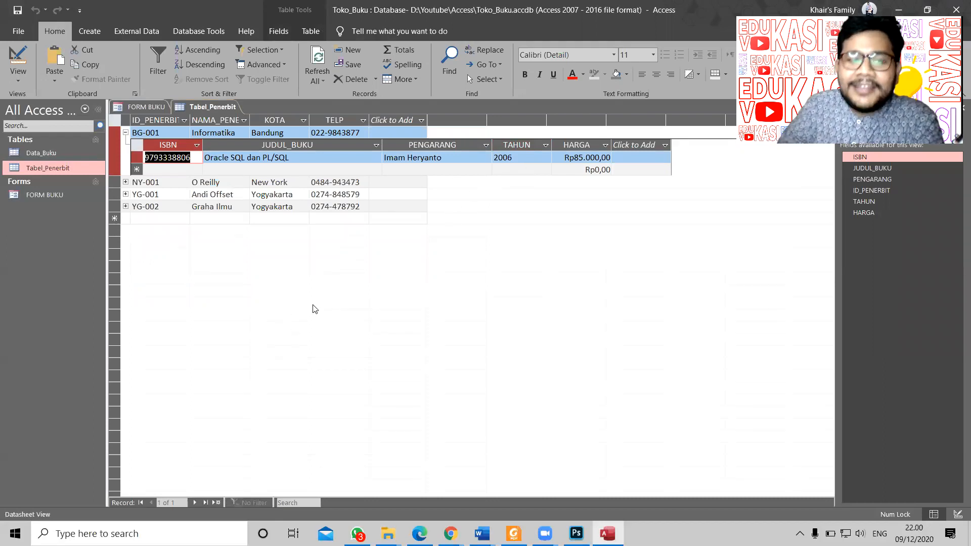
double_click(51, 195)
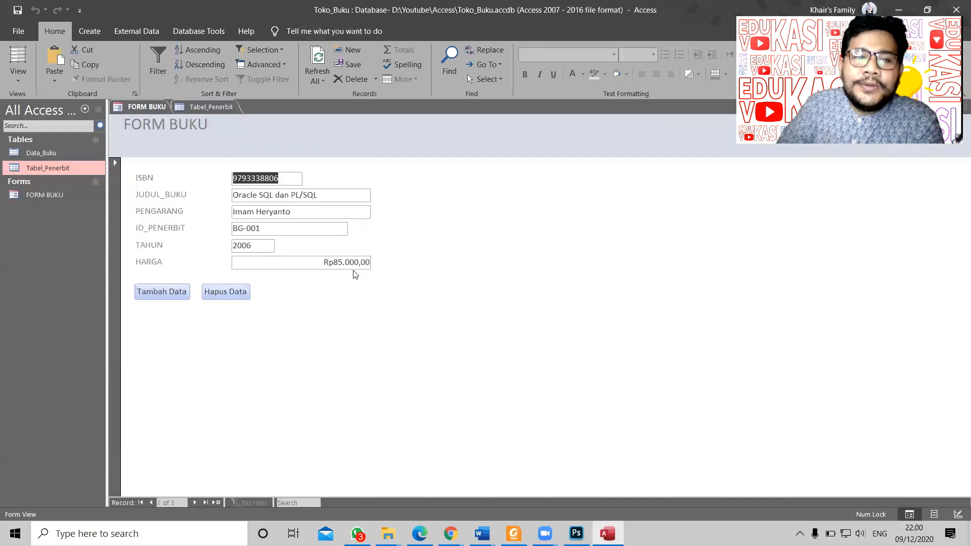